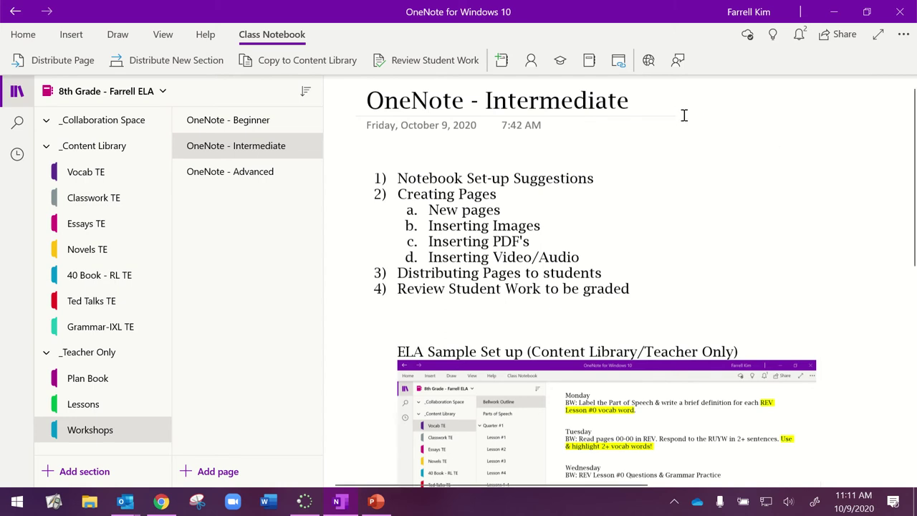
Go to the '8th Grade - Farrell ELA' notebook header to reach the notebook list.
mouse_move(337, 494)
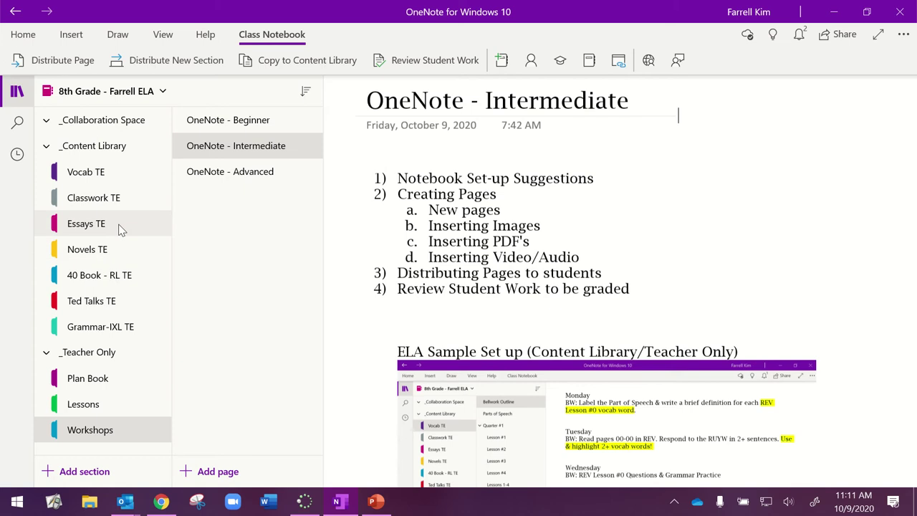
Switch to the 8th Grade - Farrell ELA P1 notebook from the notebook list.
click(108, 91)
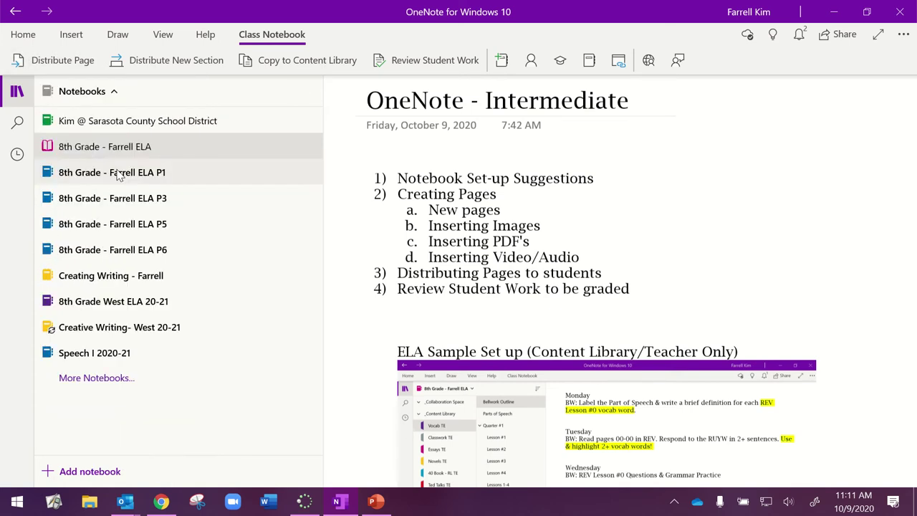
click(115, 173)
scroll(122, 201, down, 5)
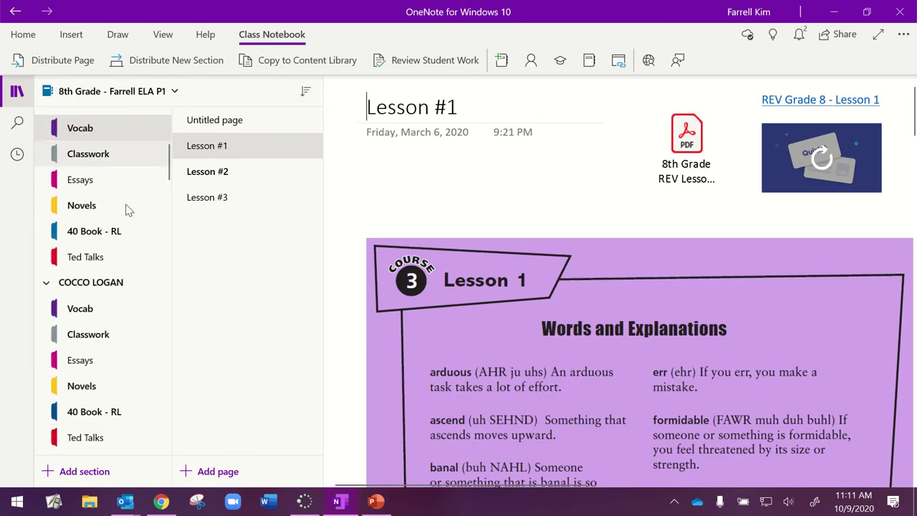
Collapse every student's section group in the notebook.
click(47, 220)
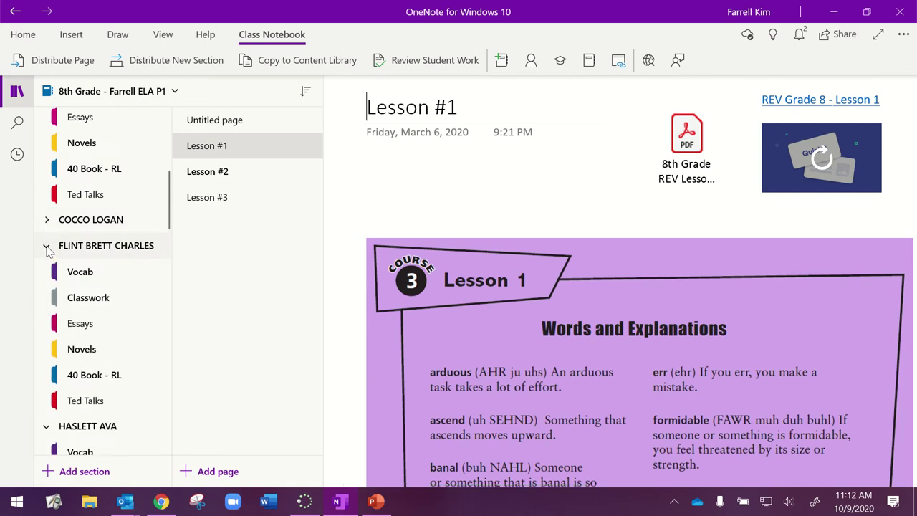
click(46, 248)
click(47, 272)
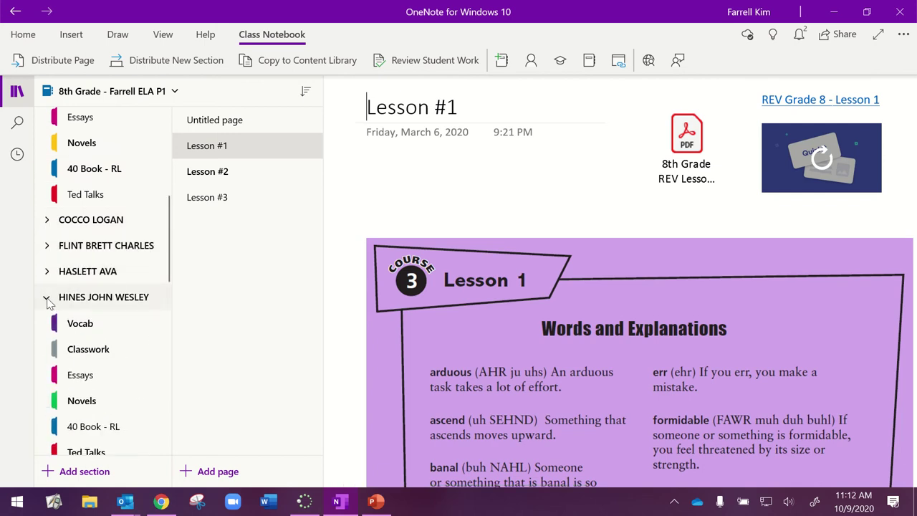
click(47, 300)
click(48, 323)
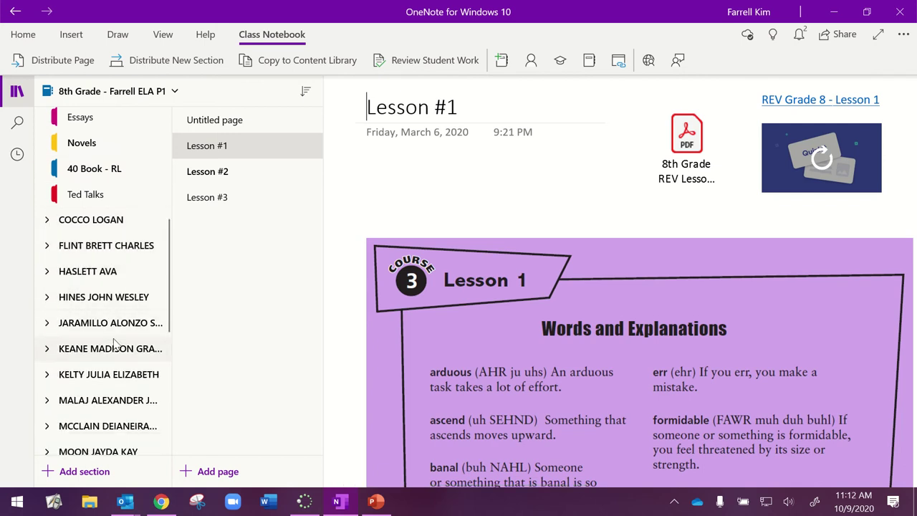
scroll(115, 293, down, 5)
click(44, 242)
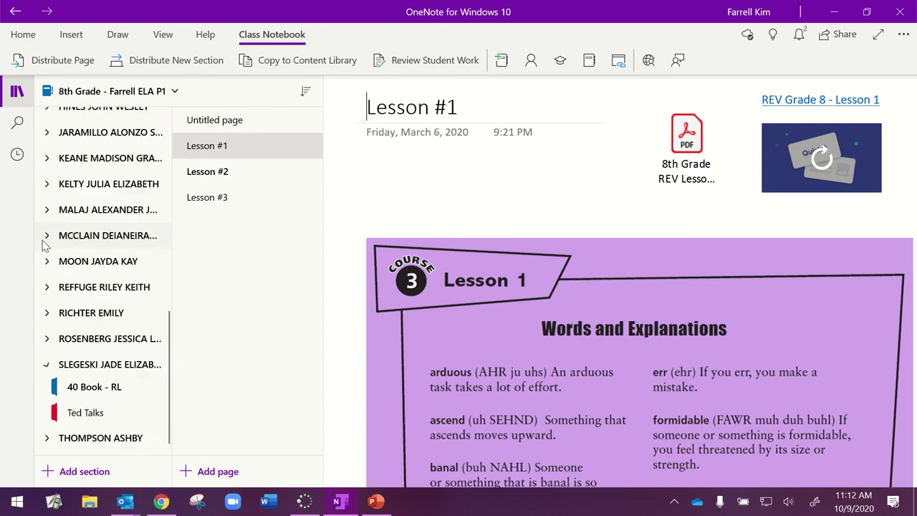
scroll(89, 255, up, 3)
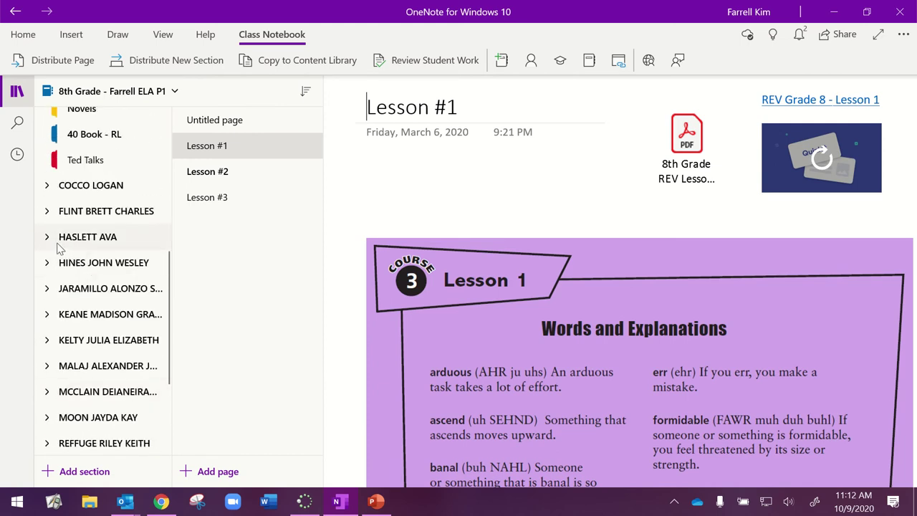
Expand a student's group and view the Lesson #2 page in their Vocab section.
click(47, 236)
click(81, 268)
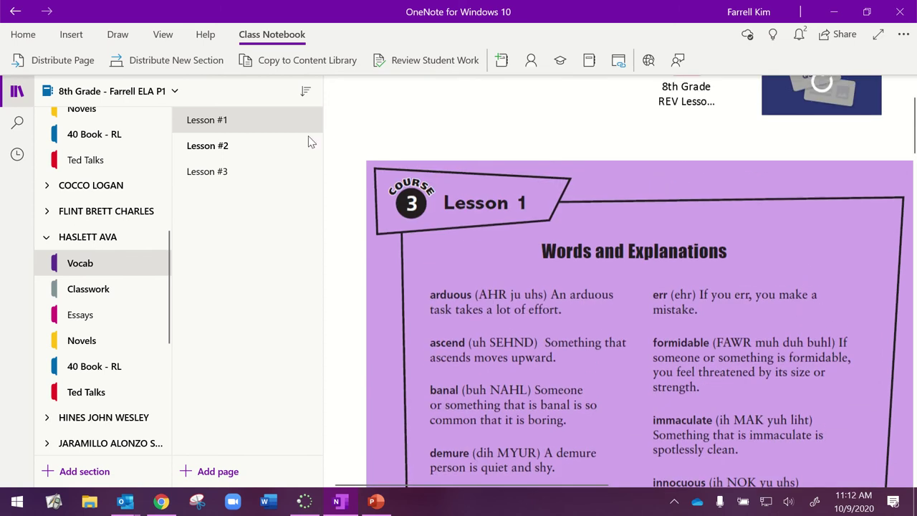
click(279, 144)
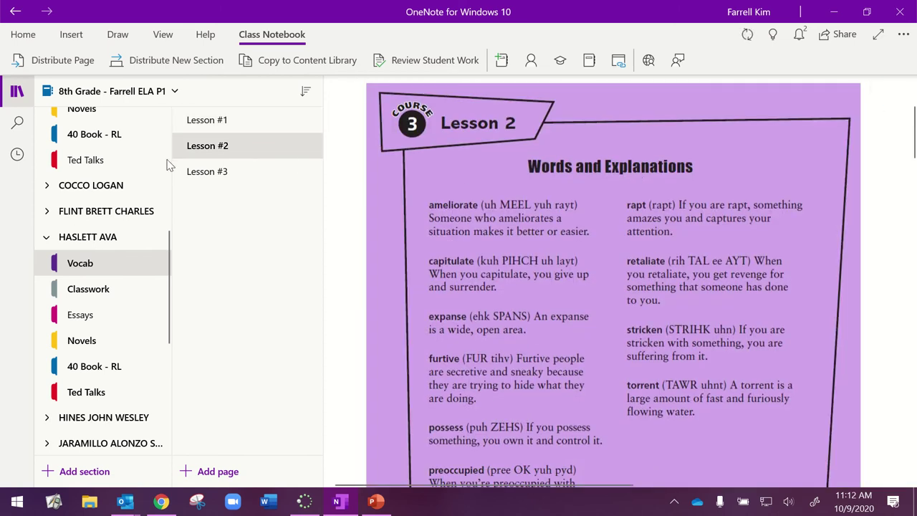
Collapse that student's group again and toggle the first student's section group.
click(46, 237)
scroll(112, 208, up, 5)
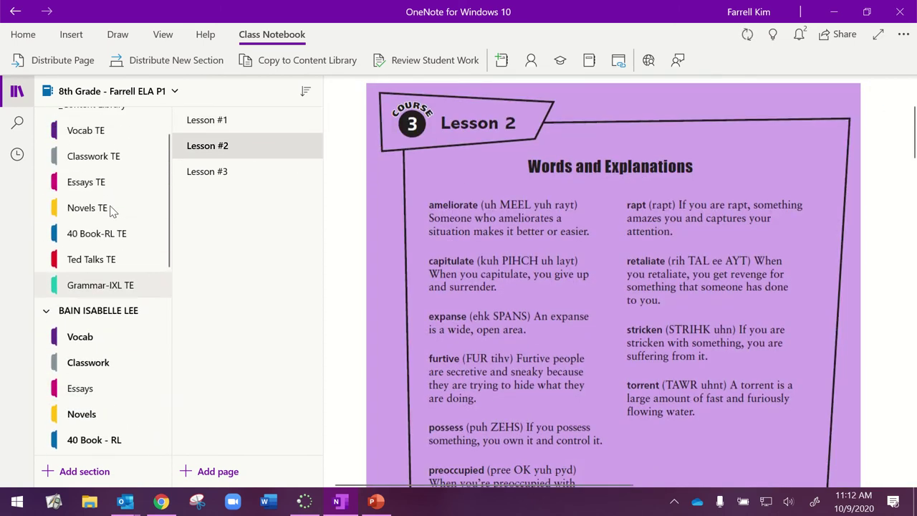
click(46, 318)
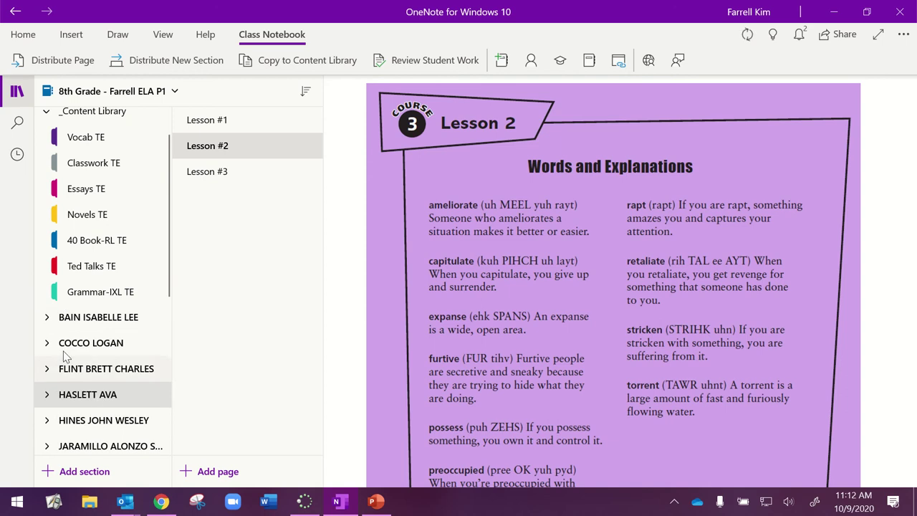
click(48, 318)
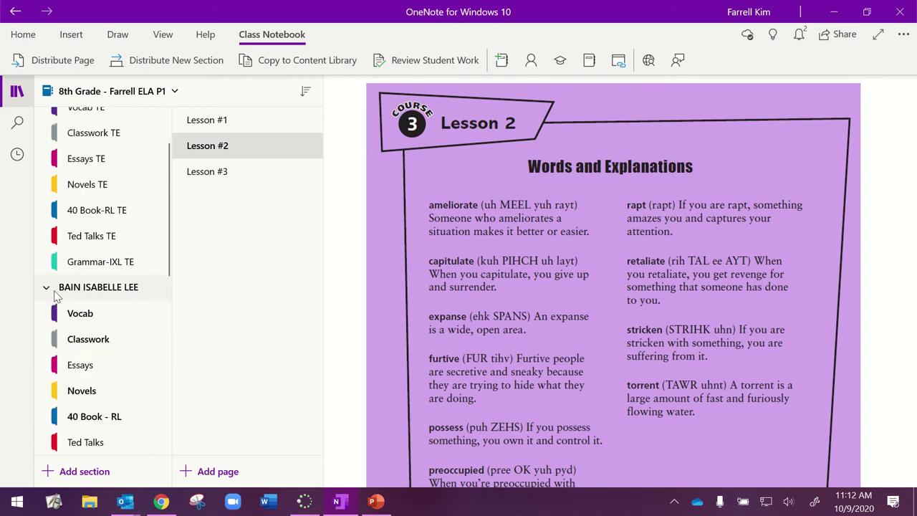
click(105, 294)
scroll(133, 292, up, 2)
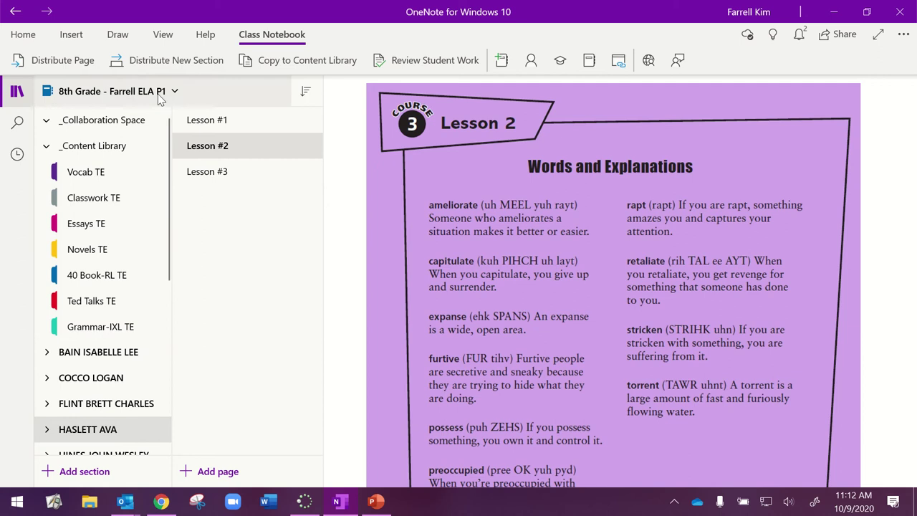
Delete the untitled 2+2=4 scratch page from the Vocab TE section.
click(122, 180)
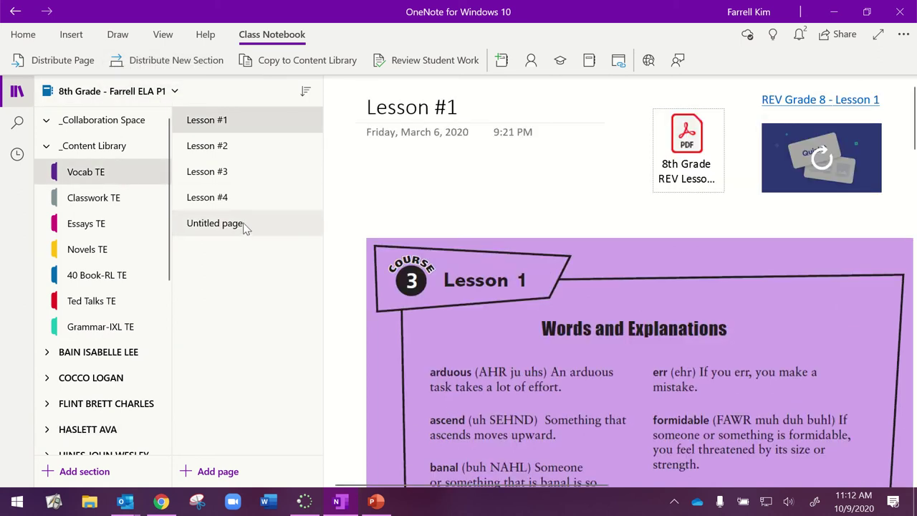
click(246, 228)
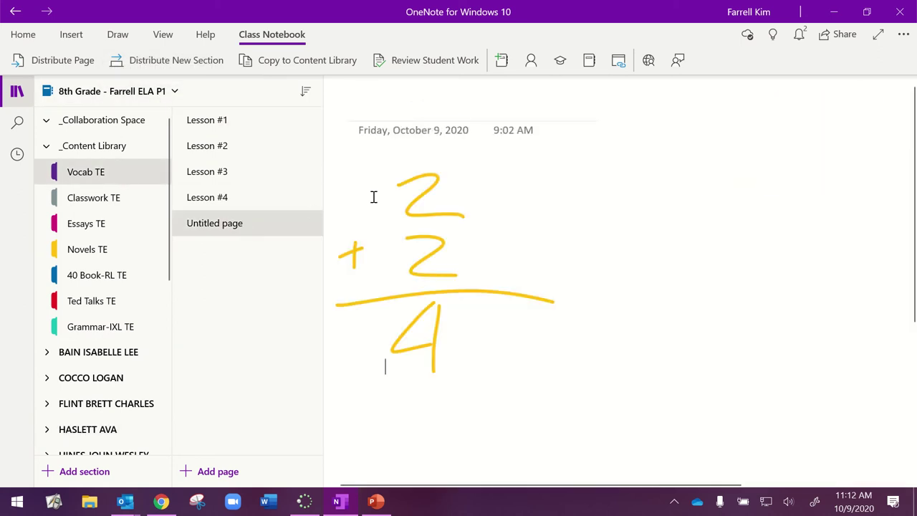
right_click(241, 231)
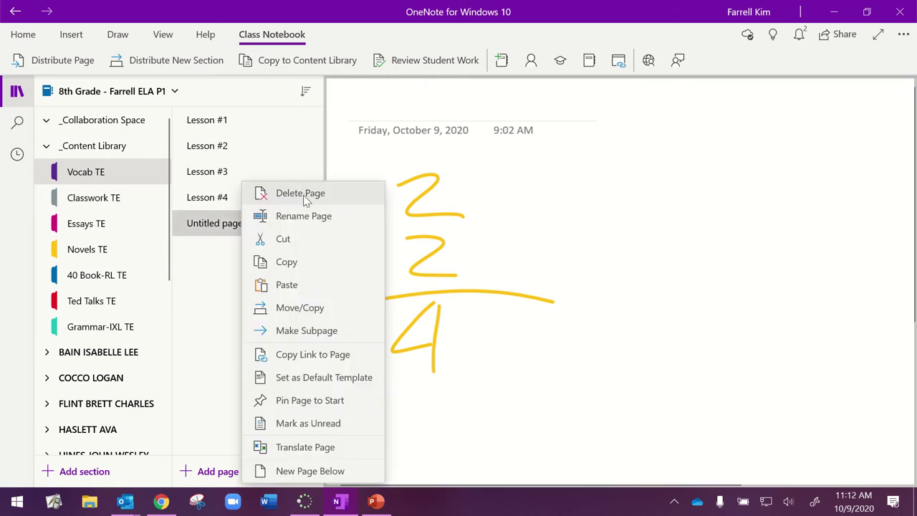
key(Escape)
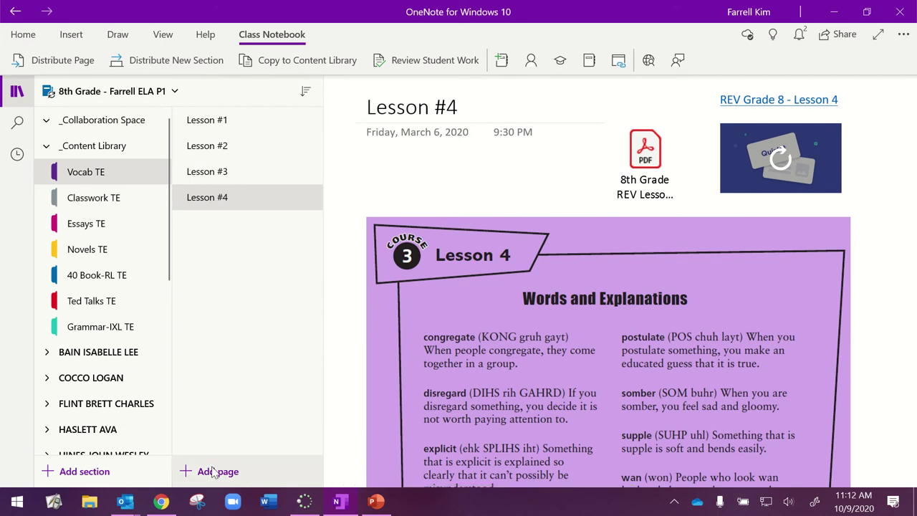
Expand the first student's group and move Lesson #4 from Vocab TE into their Vocab section.
click(93, 352)
scroll(98, 236, up, 2)
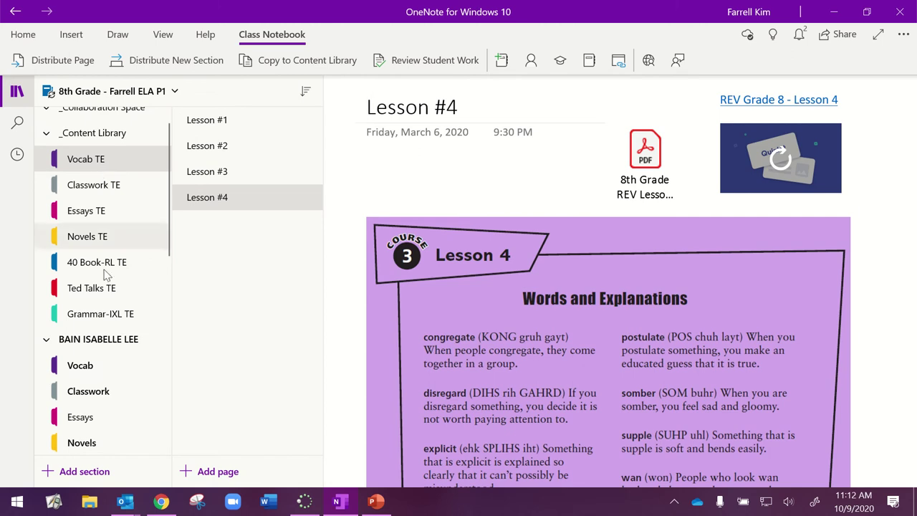
click(103, 367)
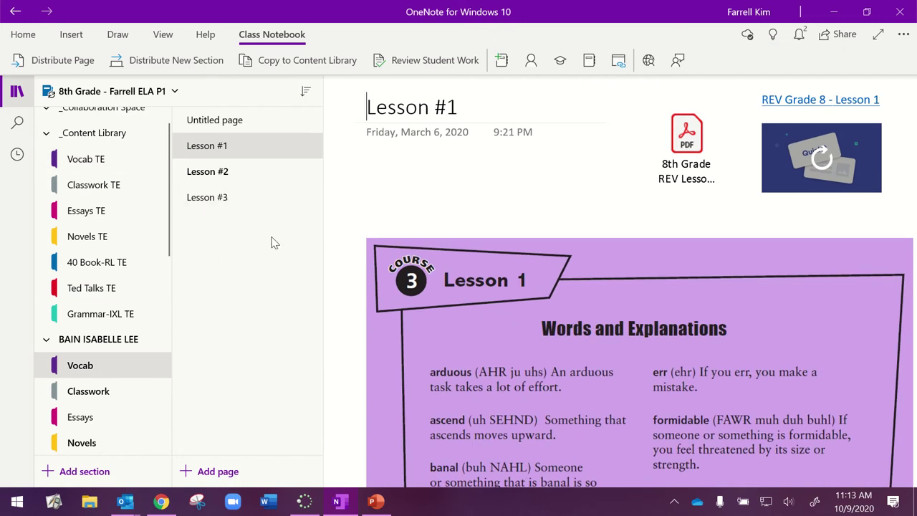
click(115, 158)
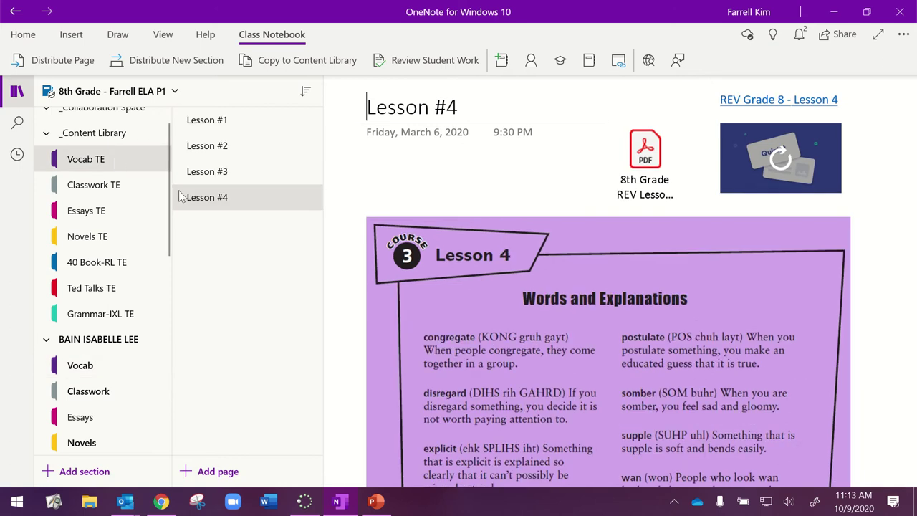
drag(219, 204, 76, 370)
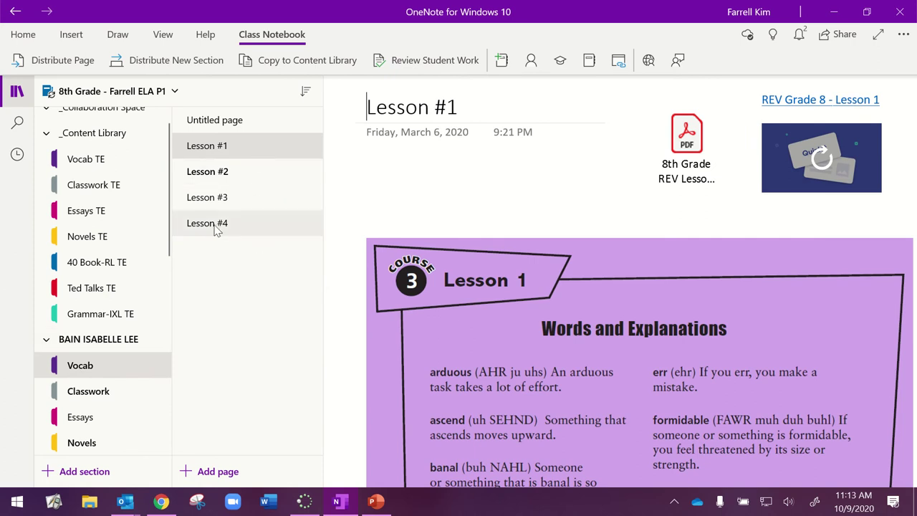
Confirm Lesson #4 in the student's Vocab section, then drag it back into Vocab TE.
click(97, 166)
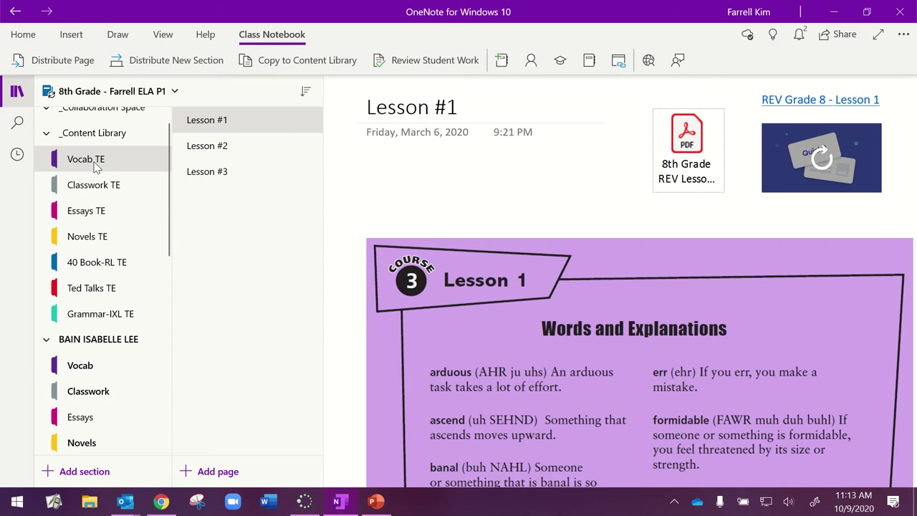
click(117, 374)
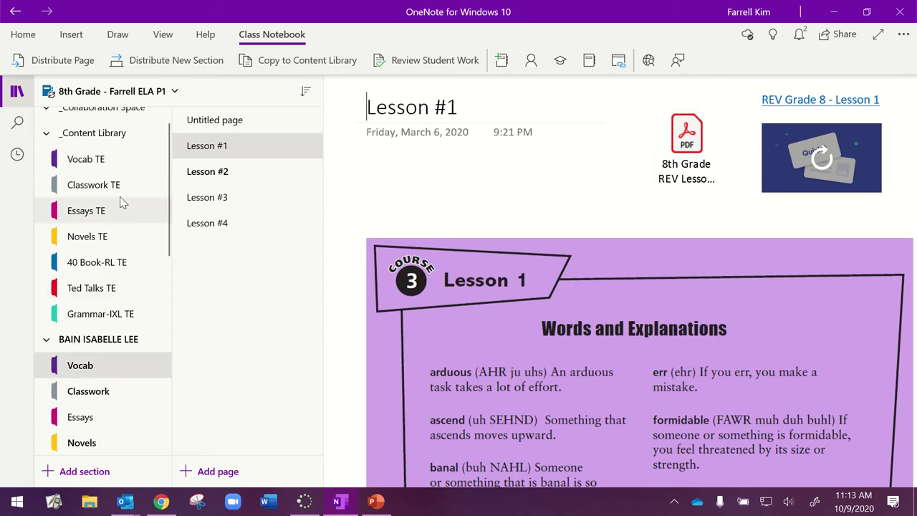
drag(199, 228, 104, 159)
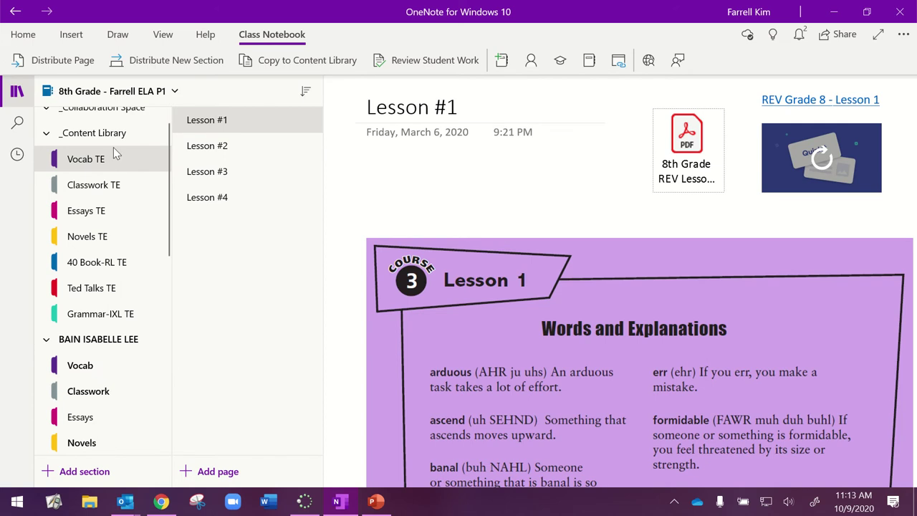
Add a blank page titled 'Lesson #5' after Lesson #4 in Vocab TE.
click(223, 199)
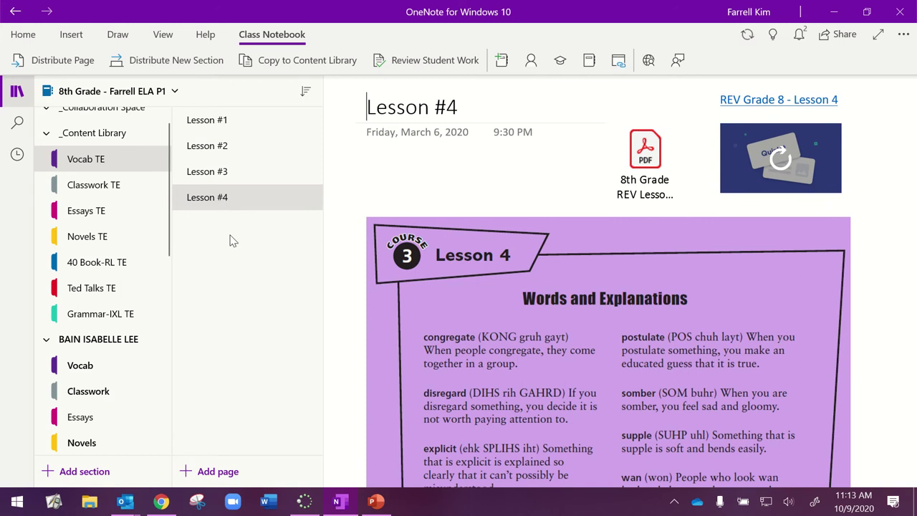
click(209, 473)
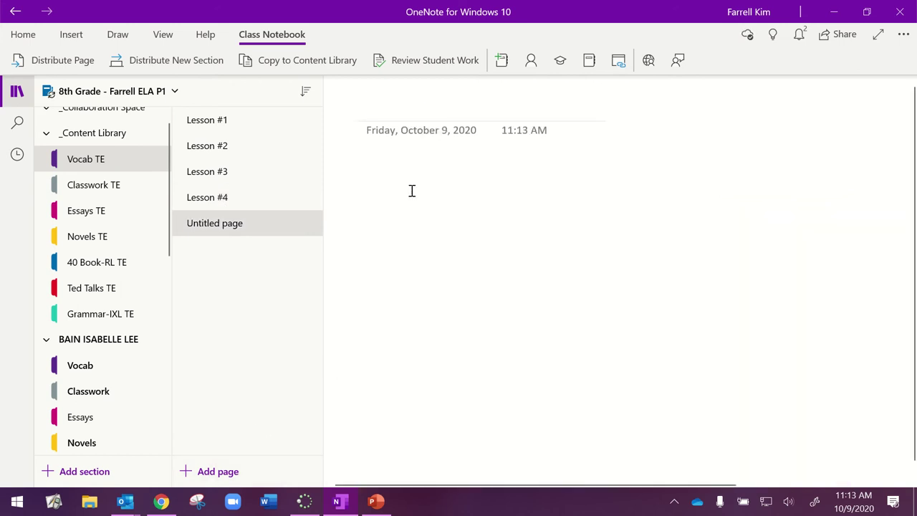
text(Less)
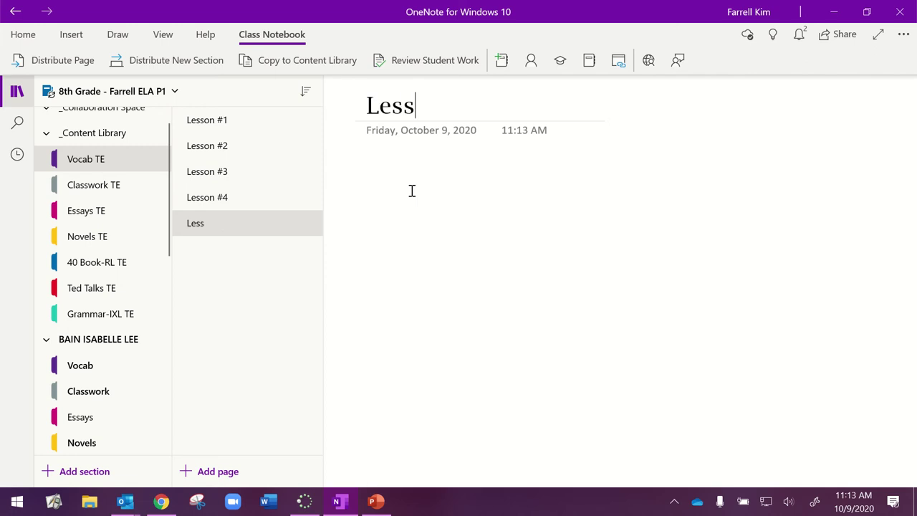
text(on #5)
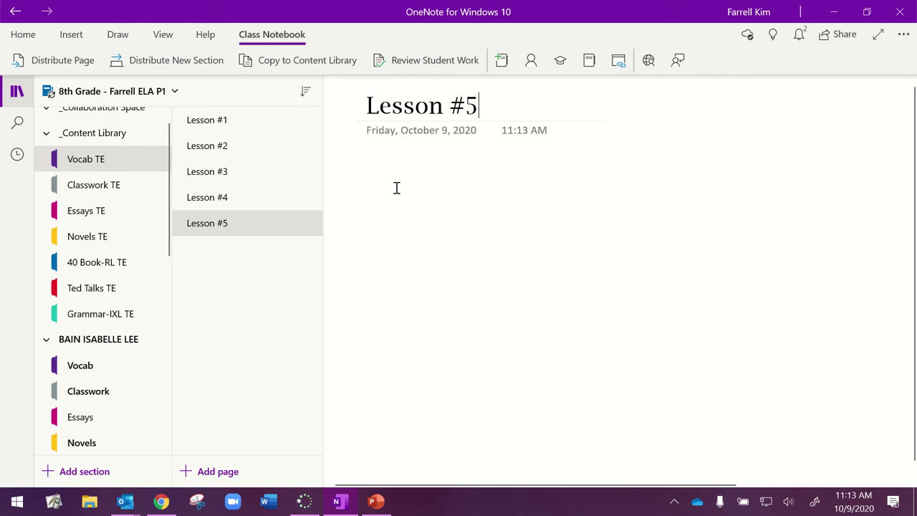
click(192, 205)
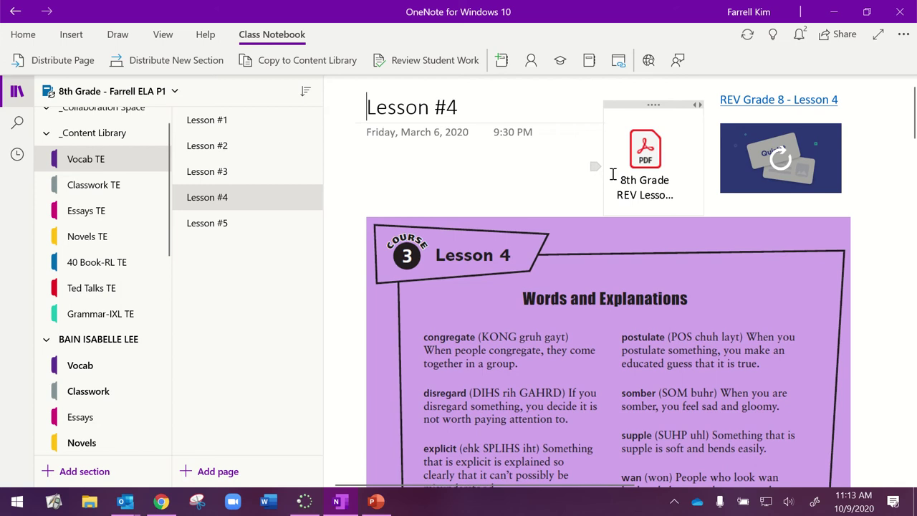
click(285, 225)
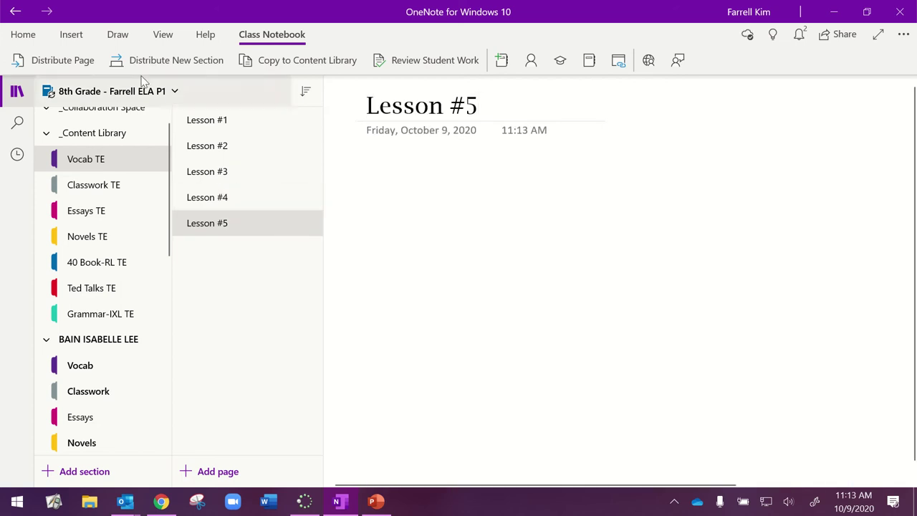
click(83, 42)
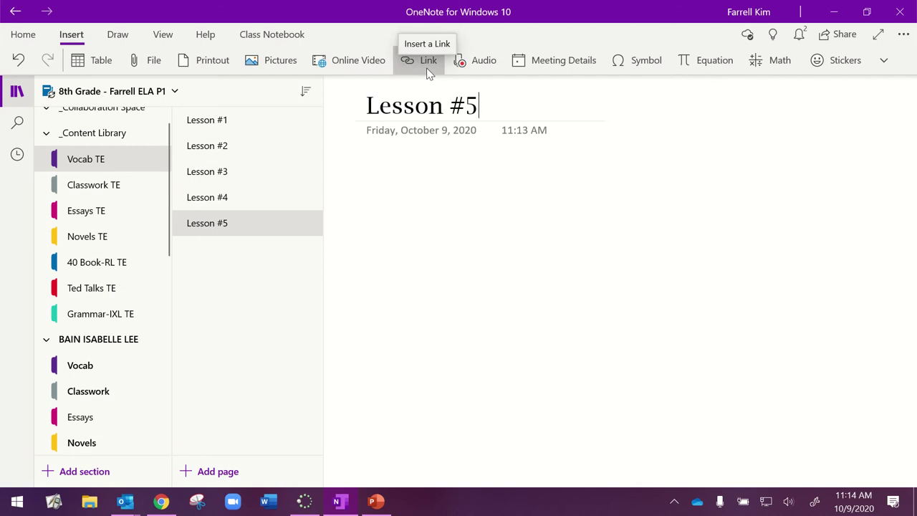
click(485, 66)
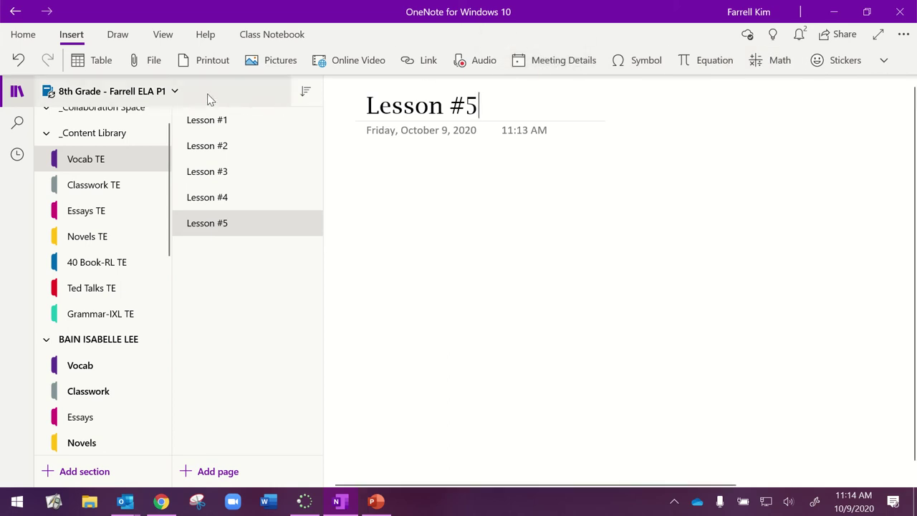
Choose 8th Grade REV Lesson #5.pdf from the 8th Grade REV PDF's folder to insert.
click(153, 62)
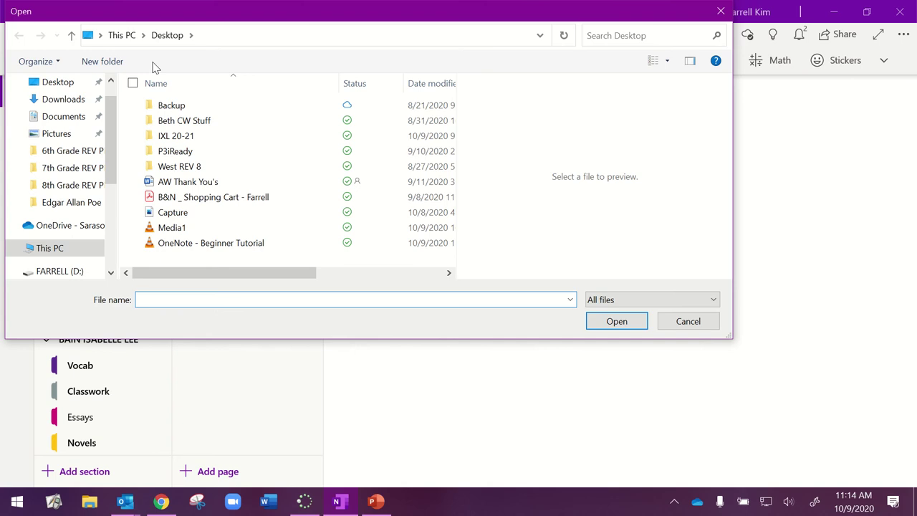
click(69, 186)
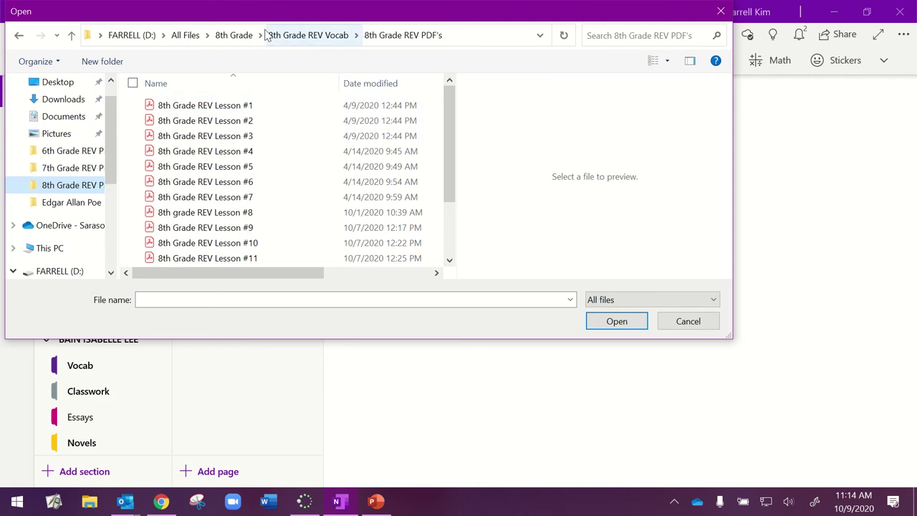
click(232, 36)
double_click(237, 138)
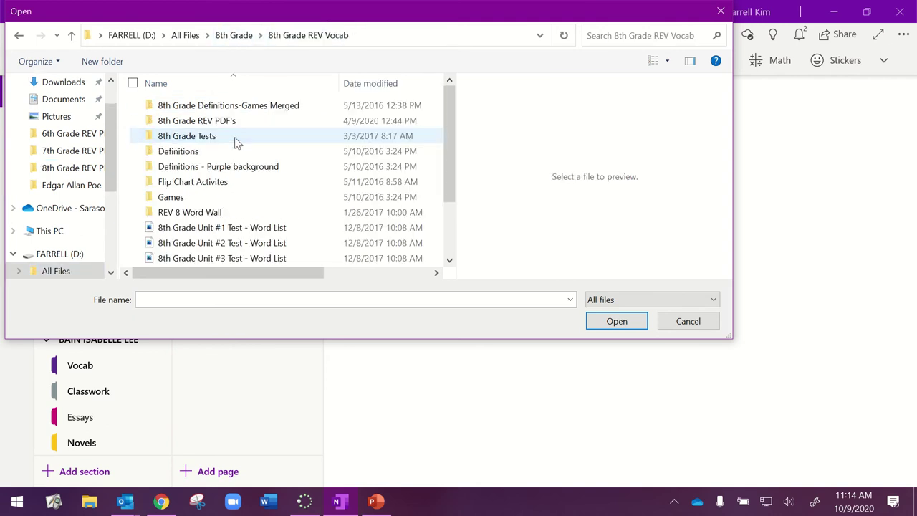
double_click(236, 122)
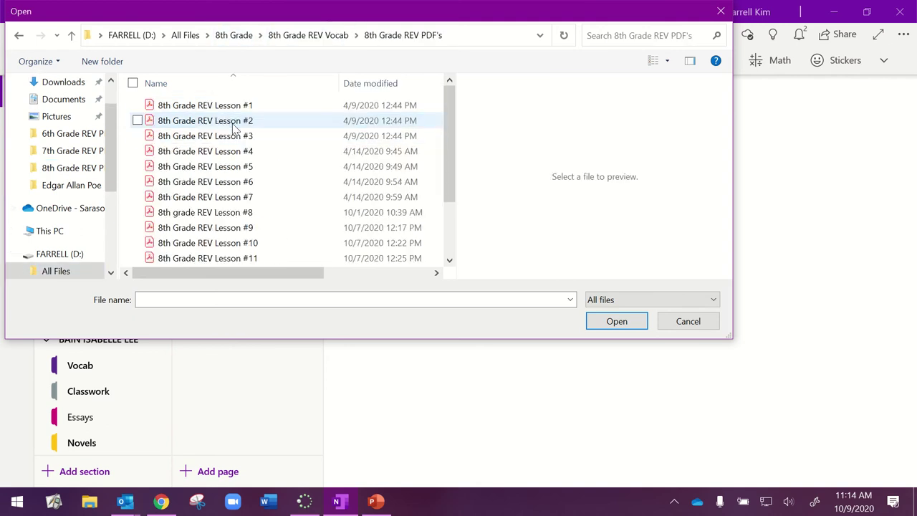
click(256, 170)
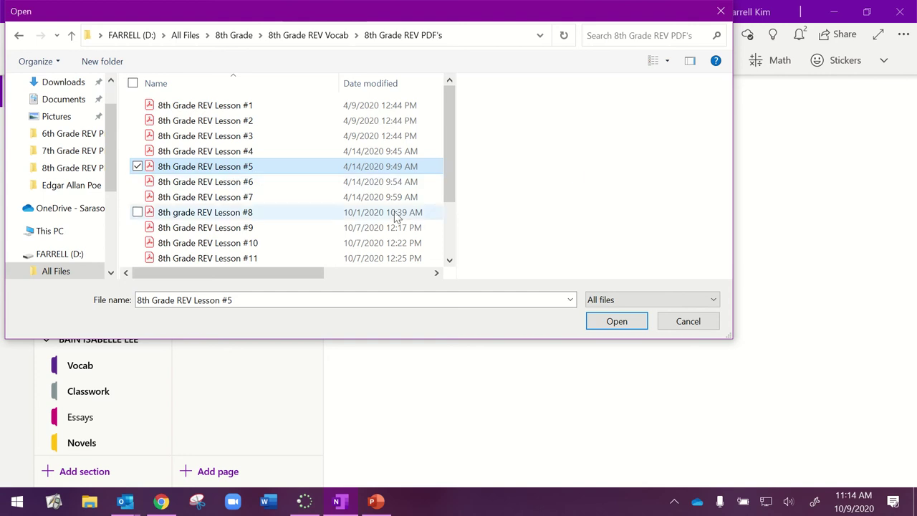
click(618, 322)
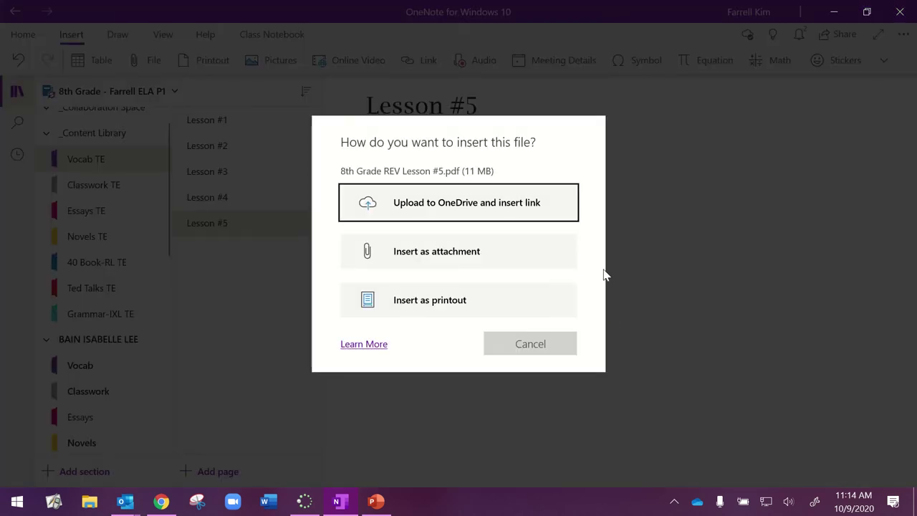
Attach the Lesson #5 PDF and place its icon at the top right beside the title.
click(445, 254)
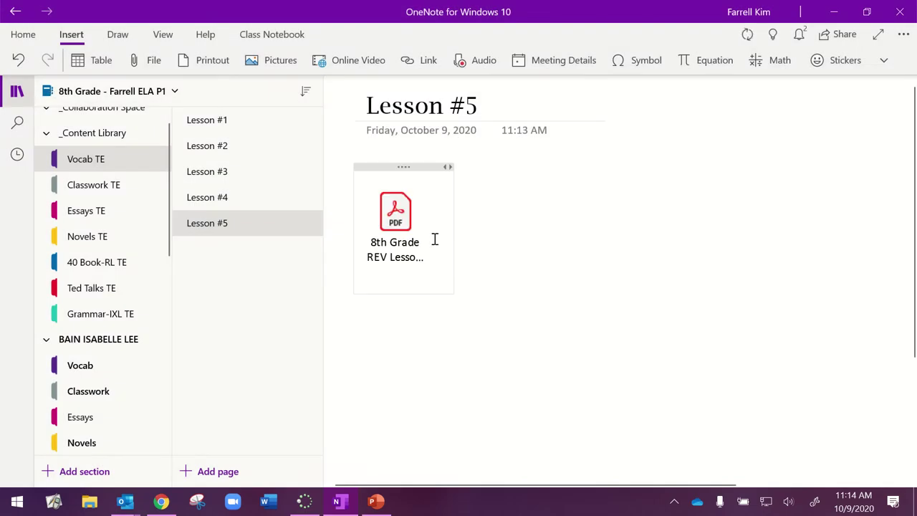
drag(403, 217, 685, 111)
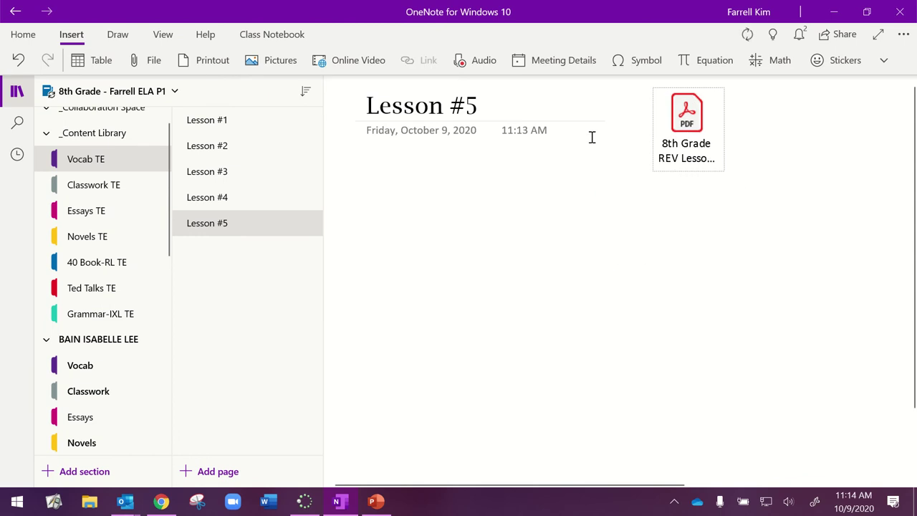
key(ctrl+minus)
key(ctrl+minus)
key(ctrl+minus)
key(ctrl+minus)
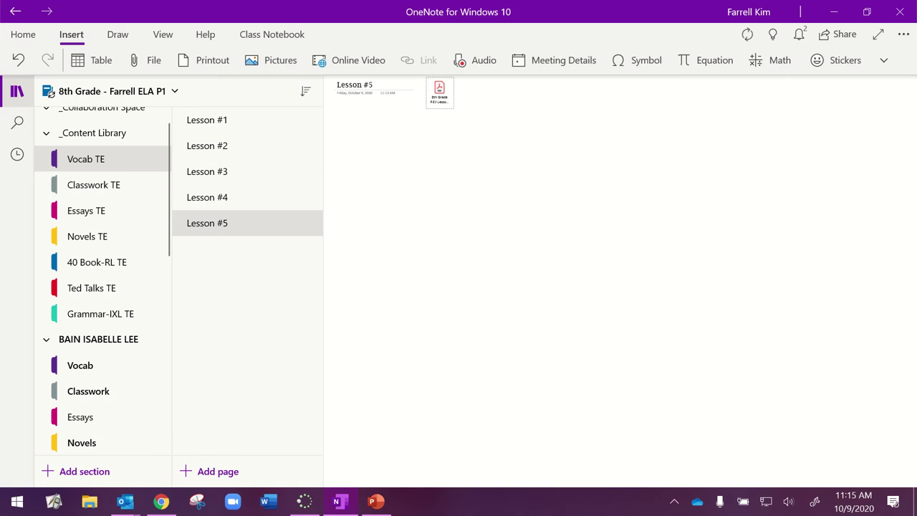
key(ctrl+plus)
key(ctrl+plus)
key(ctrl+plus)
key(ctrl+plus)
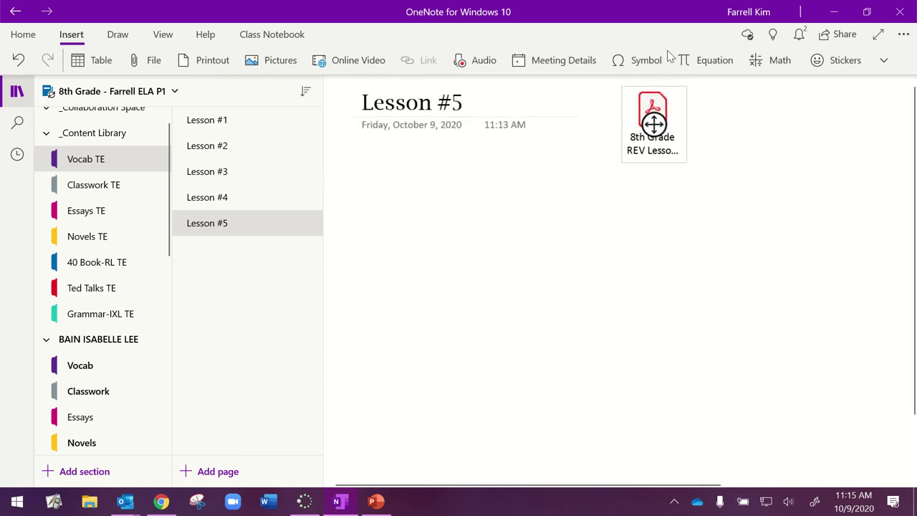
click(533, 241)
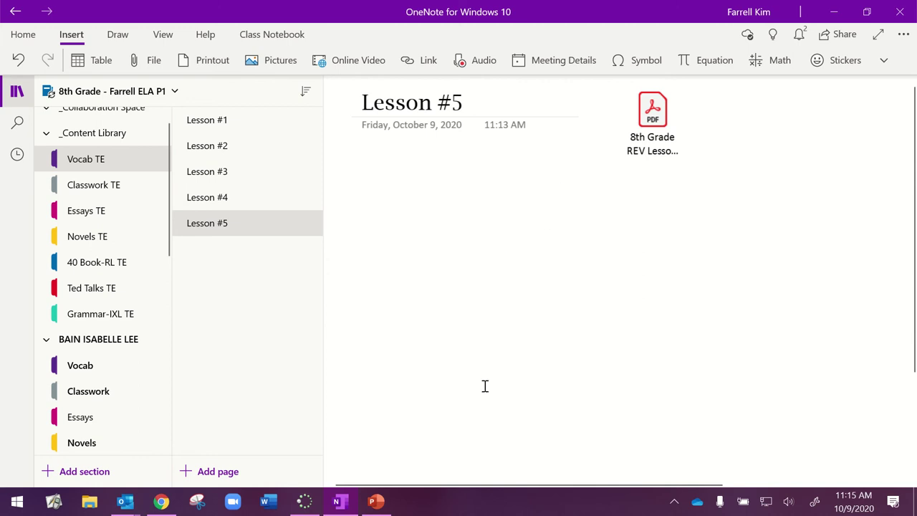
In a new Chrome tab, open Quizlet's 8th Grade REV - Purple Book folder.
click(161, 502)
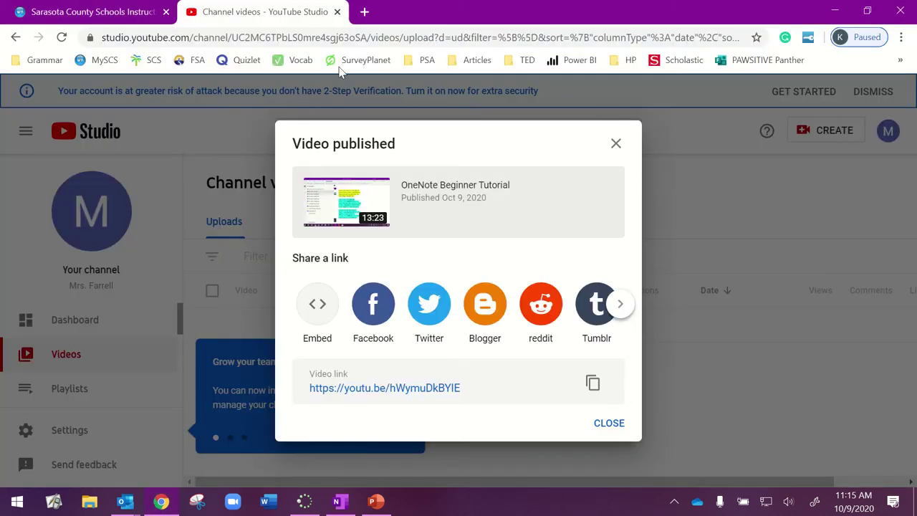
click(364, 13)
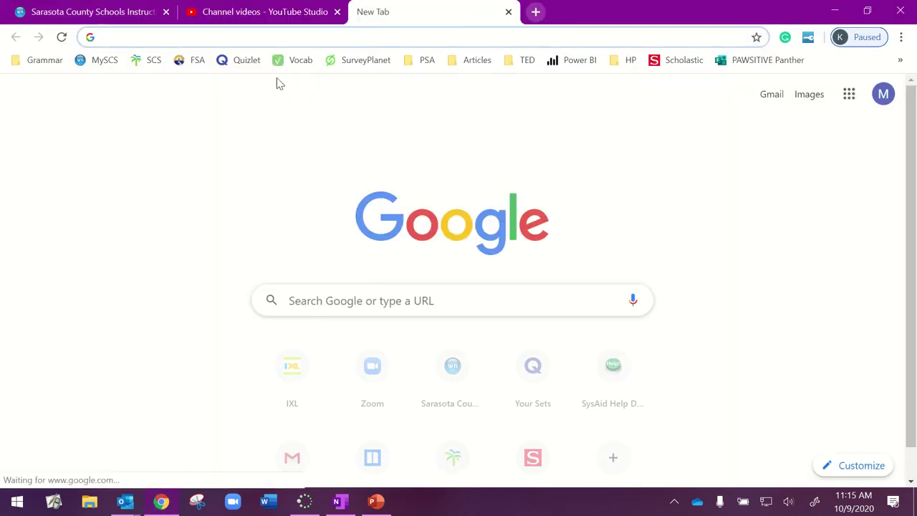
click(246, 61)
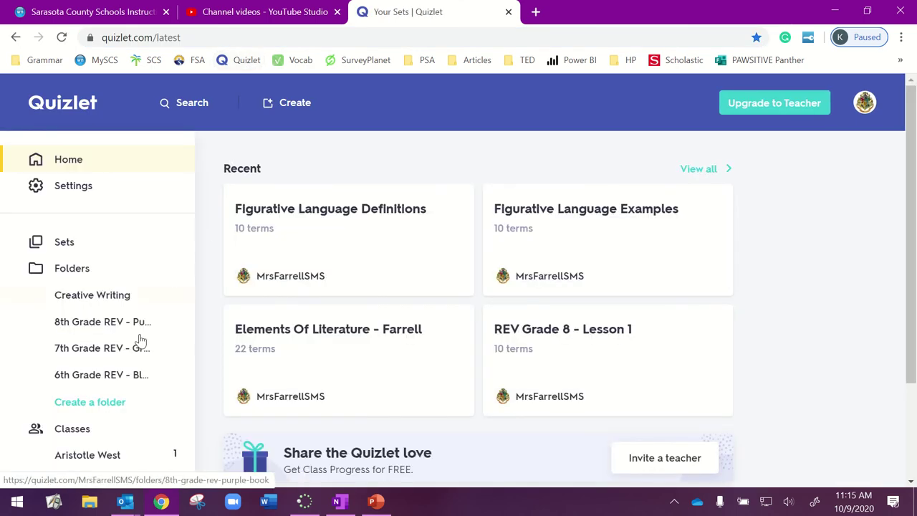
click(104, 328)
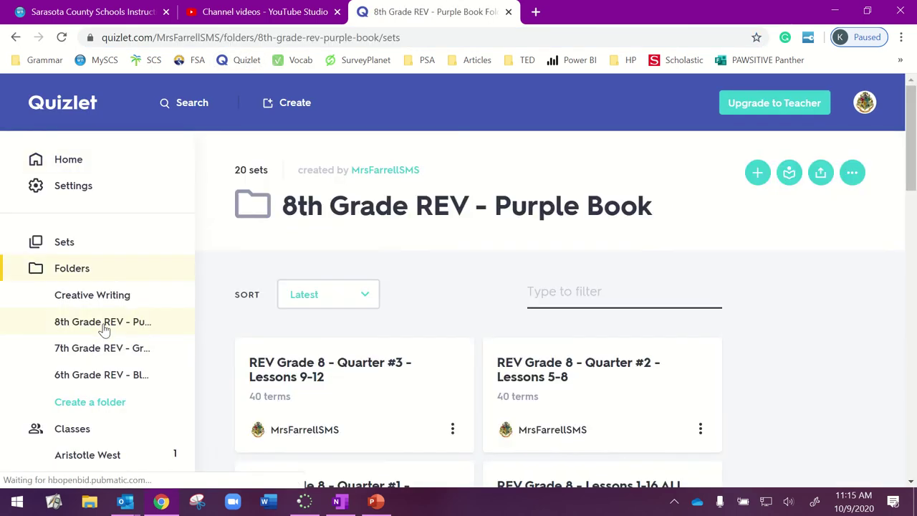
scroll(698, 212, down, 1)
scroll(700, 214, down, 7)
scroll(705, 201, down, 6)
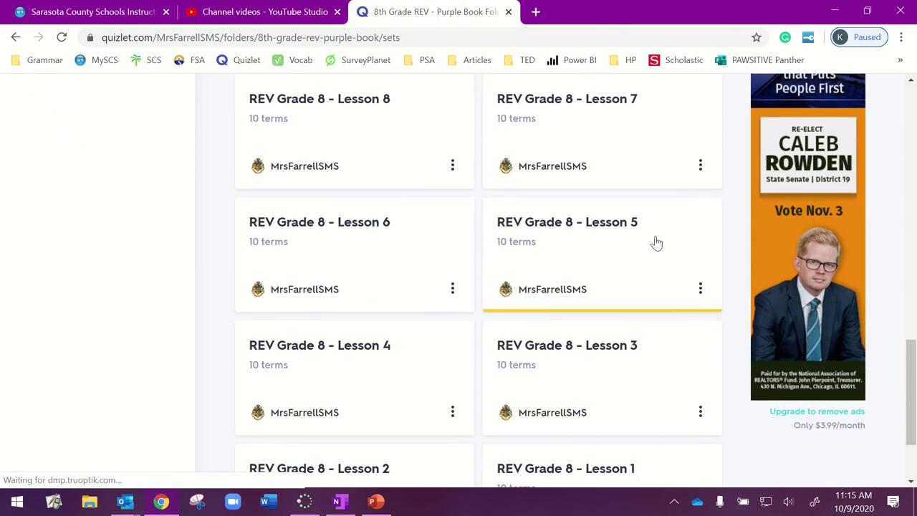
Open the REV Grade 8 - Lesson 5 set and copy its web address for OneNote.
click(657, 244)
scroll(640, 211, down, 1)
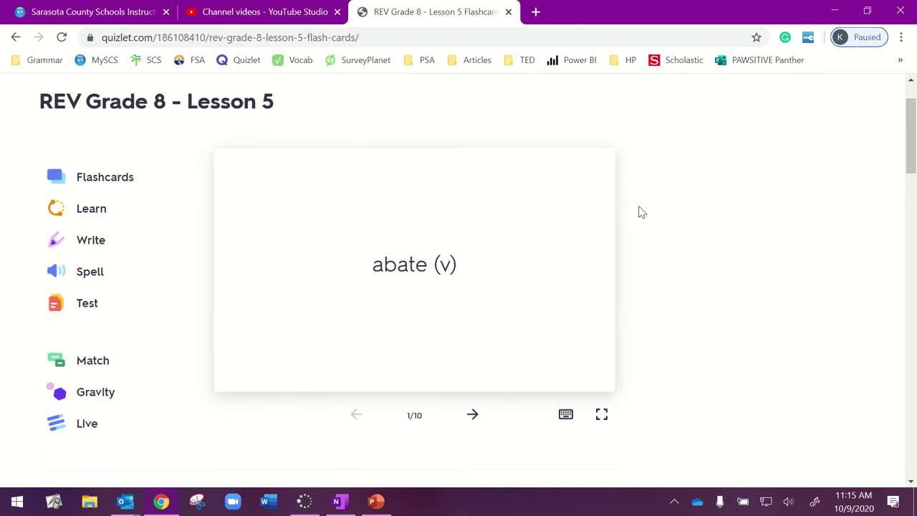
scroll(636, 203, down, 2)
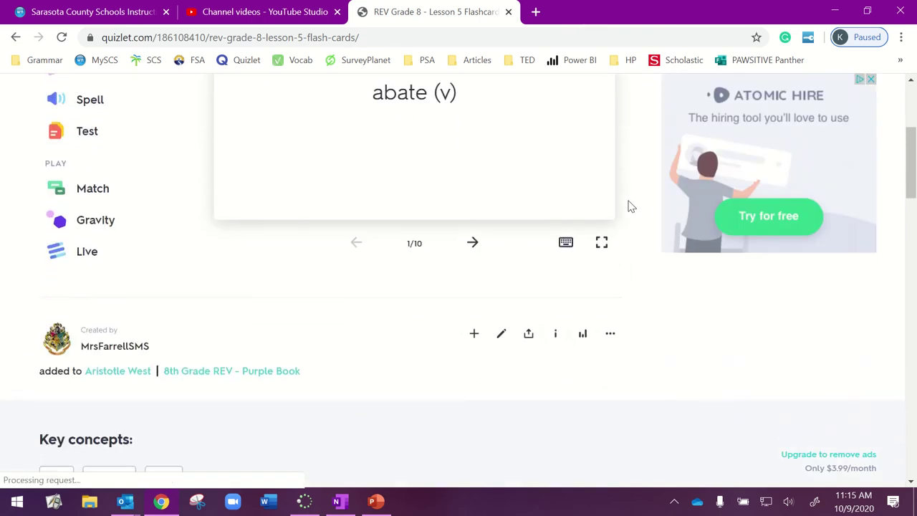
click(353, 42)
key(ctrl+c)
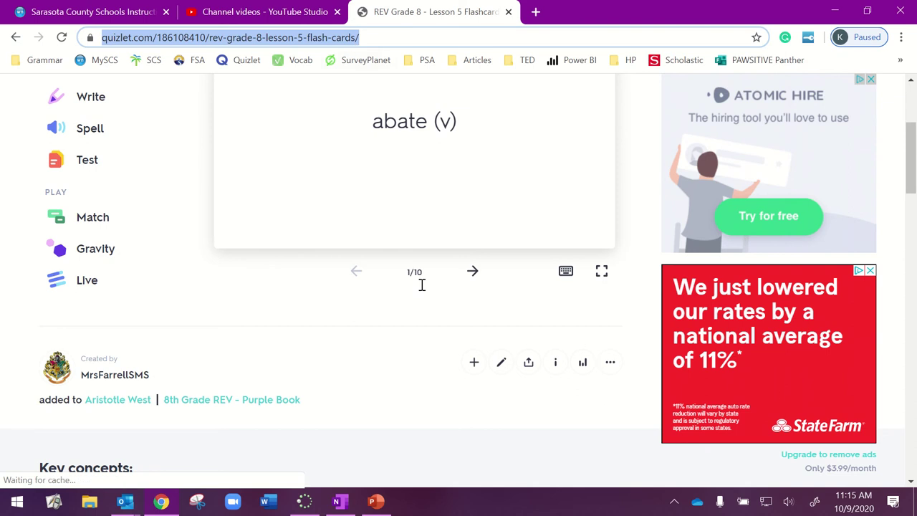
click(340, 501)
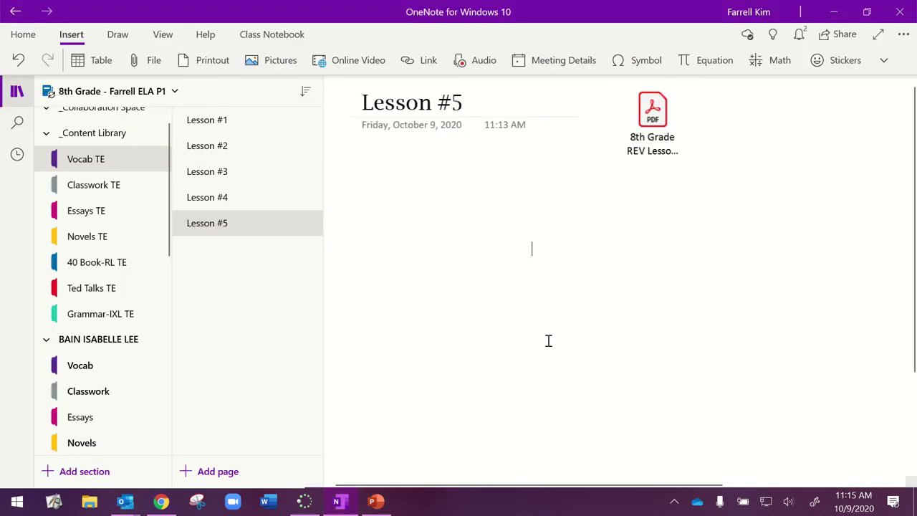
Paste the Lesson 5 Quizlet link at the page's top right, shrink the preview, and load it.
click(744, 97)
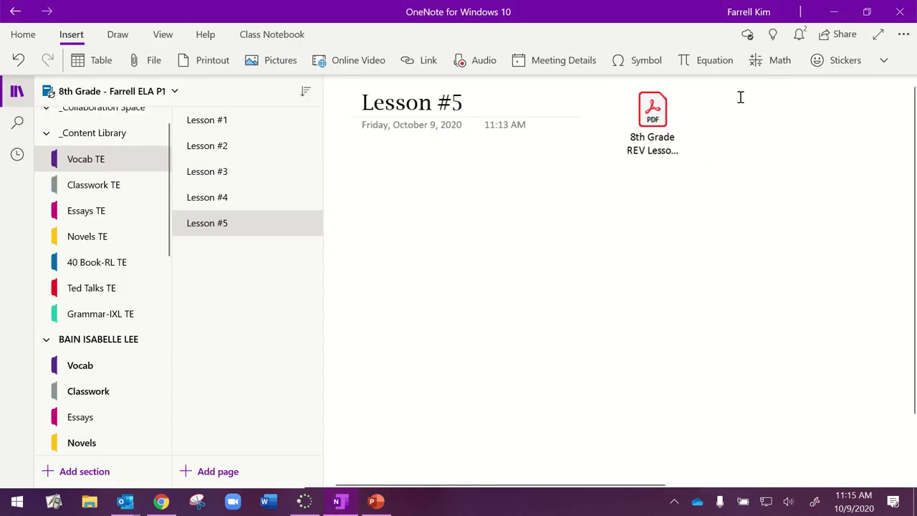
key(ctrl+v)
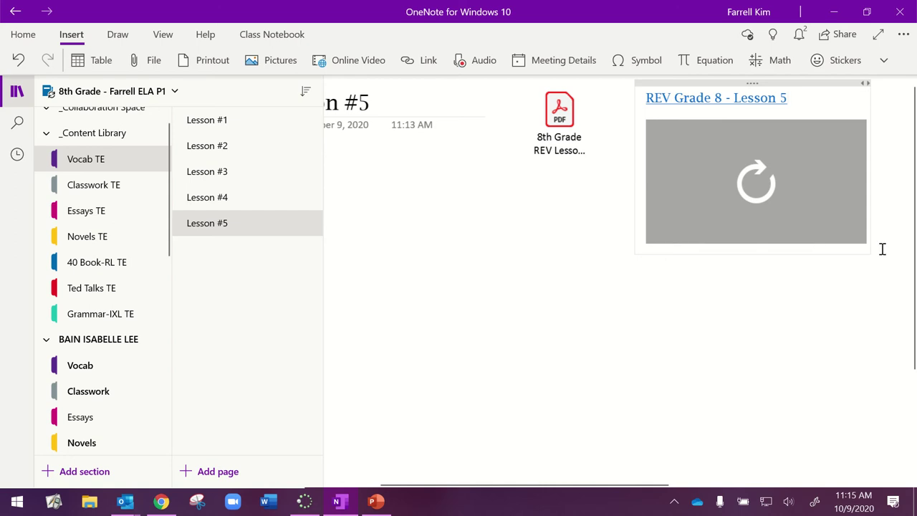
click(862, 232)
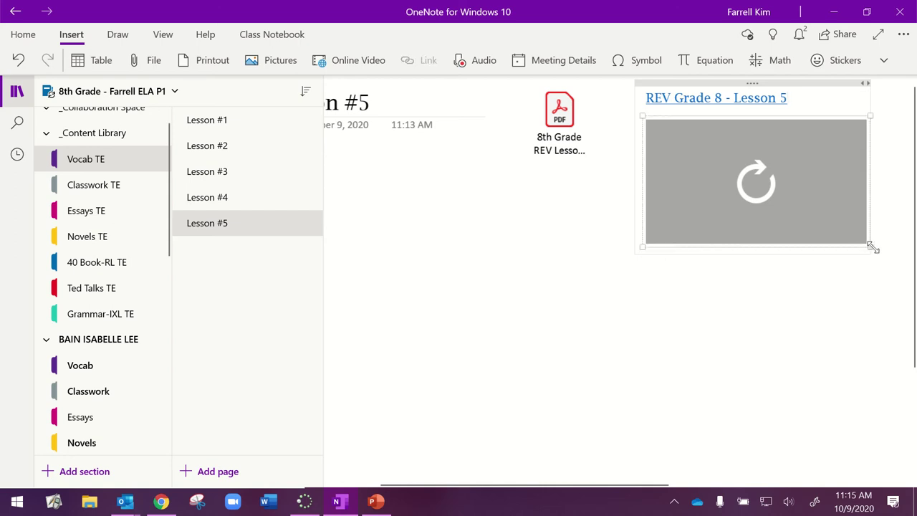
drag(873, 247, 801, 208)
click(845, 251)
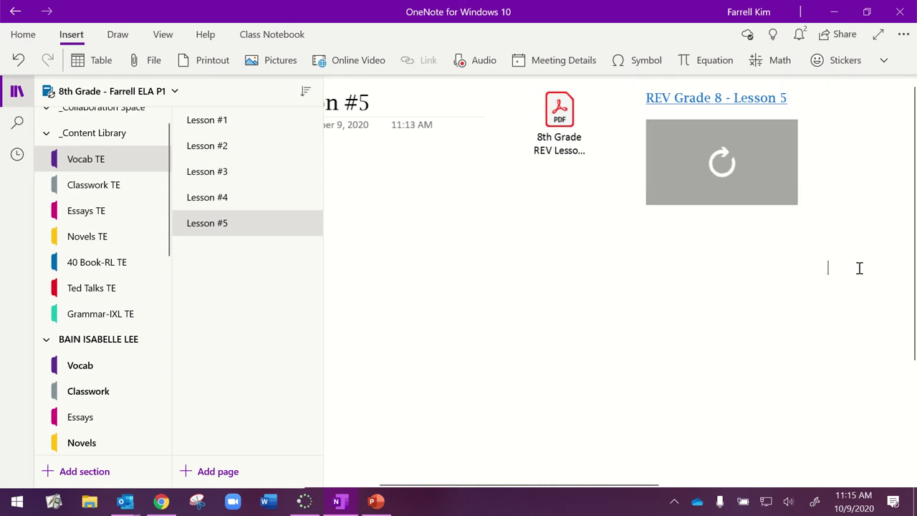
click(722, 165)
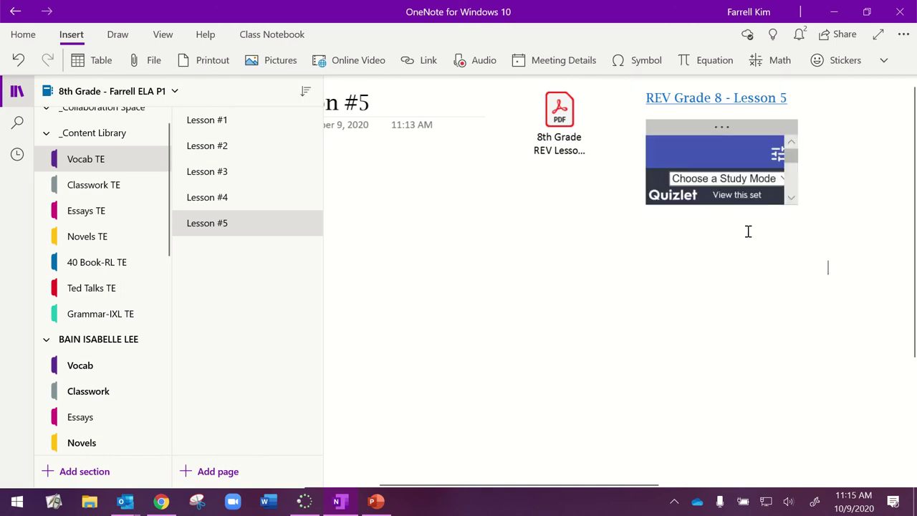
scroll(509, 256, left, 3)
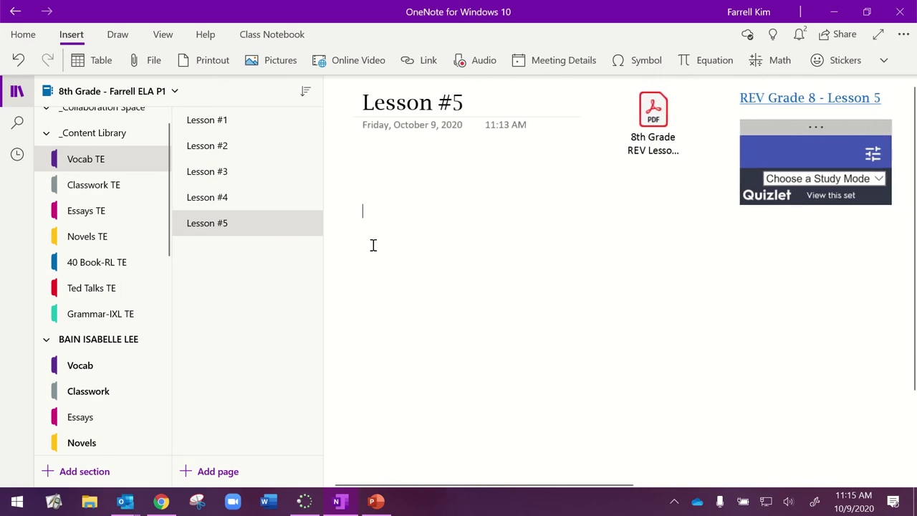
Insert Rev It Up Lesson 3 - 5 from the Definitions - Purple background folder as a printout.
click(213, 60)
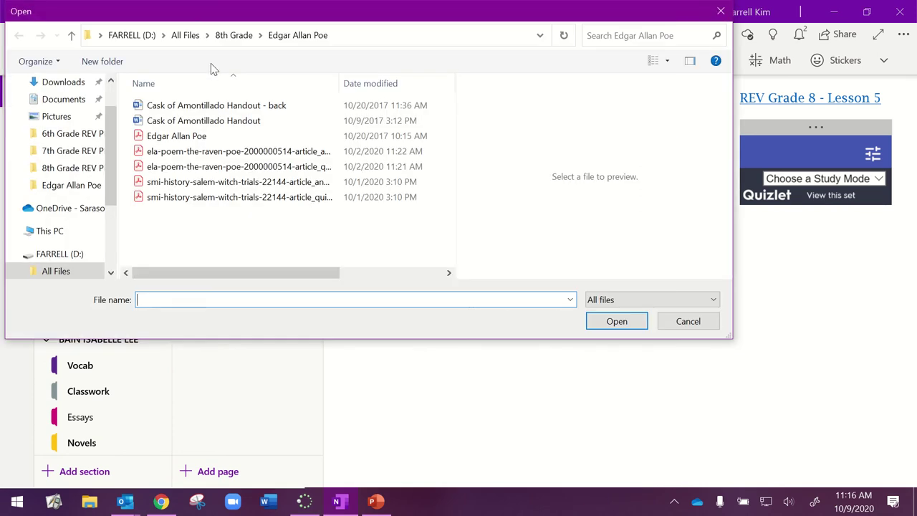
click(71, 168)
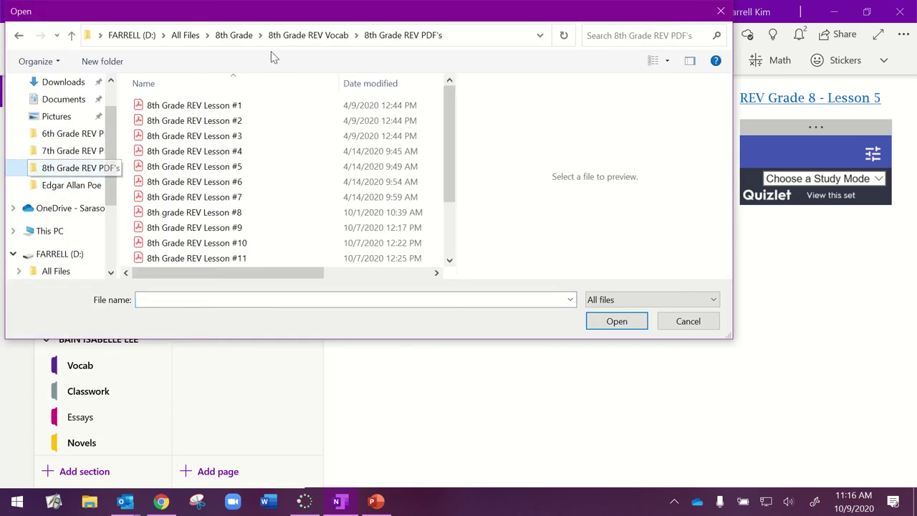
click(232, 37)
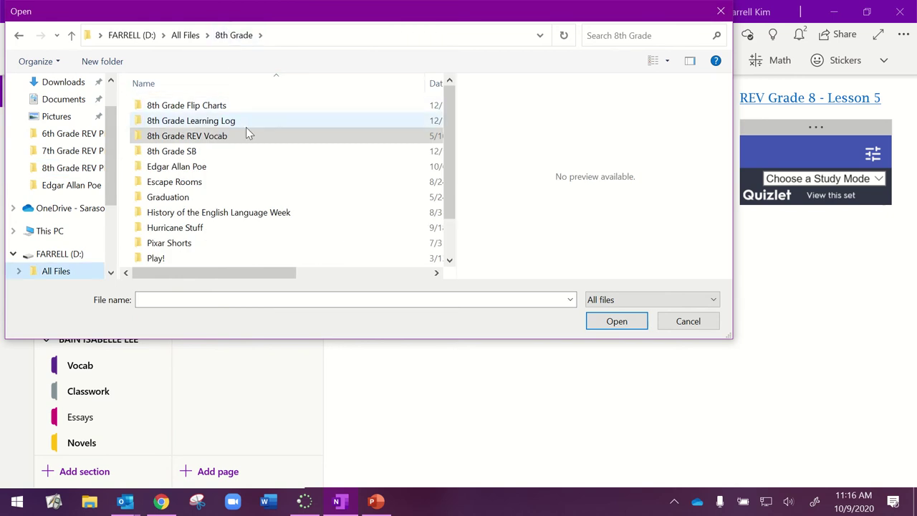
double_click(198, 139)
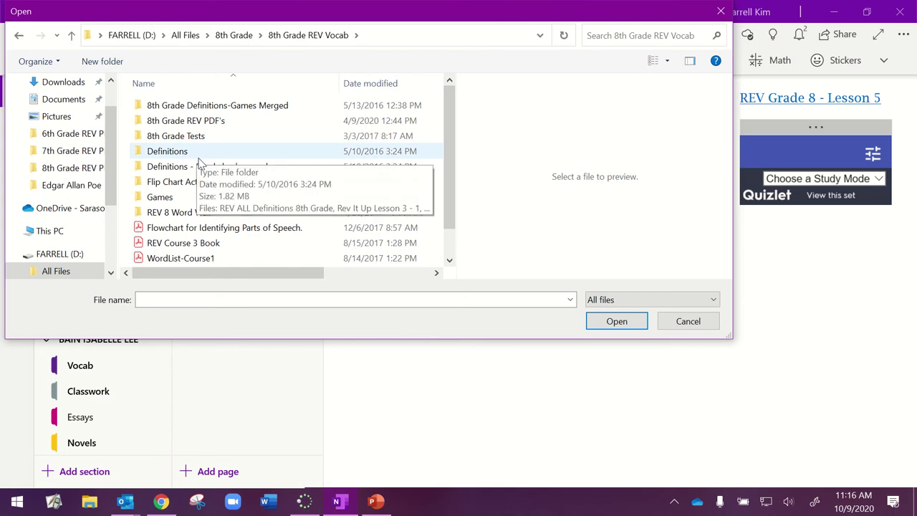
double_click(200, 167)
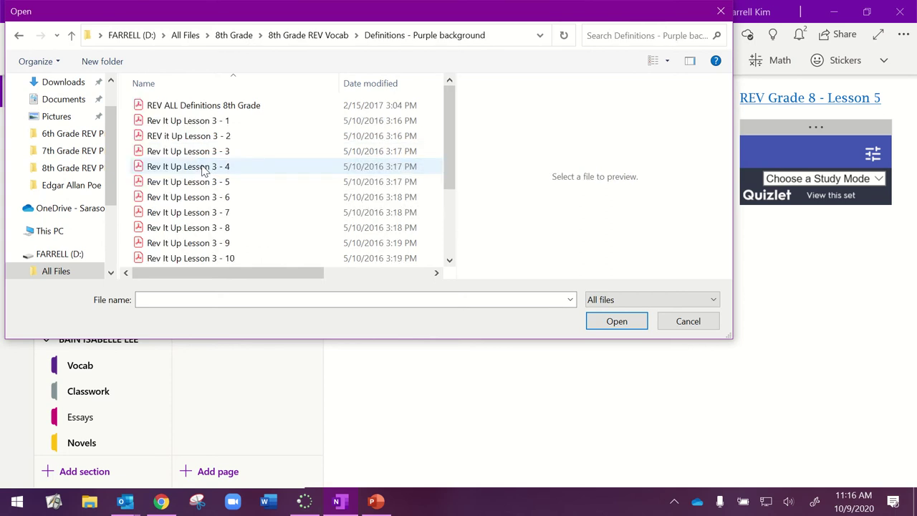
click(211, 180)
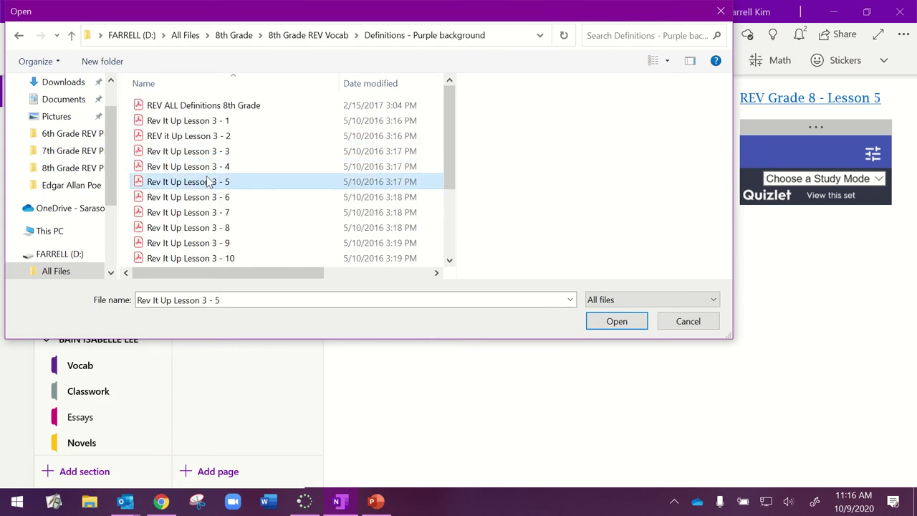
click(630, 326)
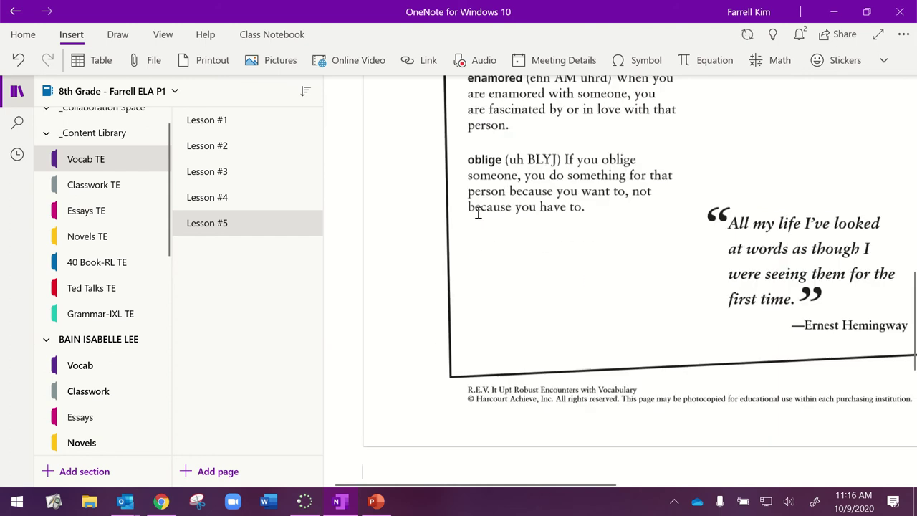
Delete the Rev It Up attachment icon, then move the Lesson 5 printout under the title and shrink it.
scroll(458, 217, down, 5)
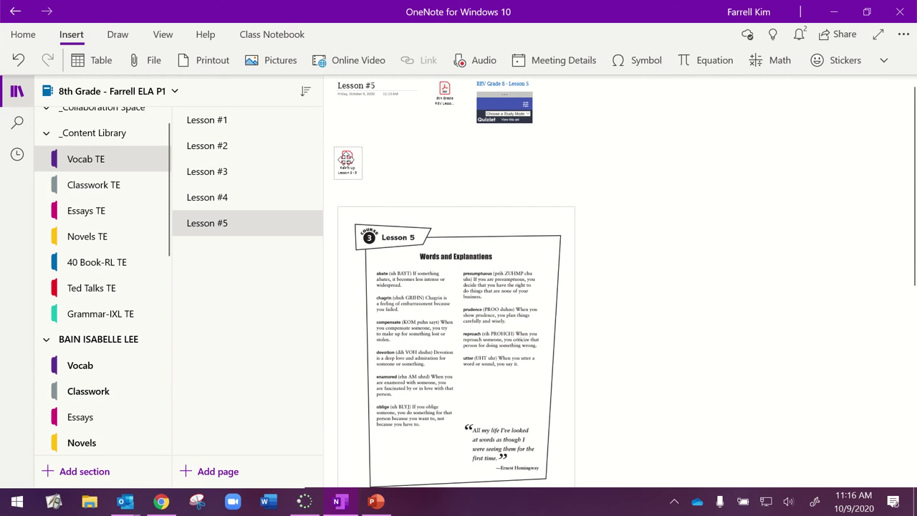
key(Delete)
drag(508, 249, 516, 173)
drag(584, 441, 516, 350)
scroll(505, 306, up, 5)
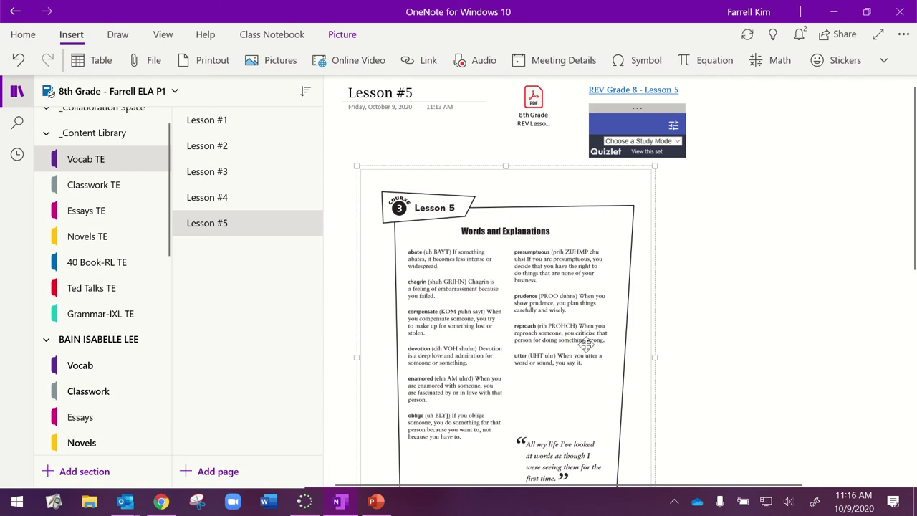
click(533, 104)
double_click(533, 104)
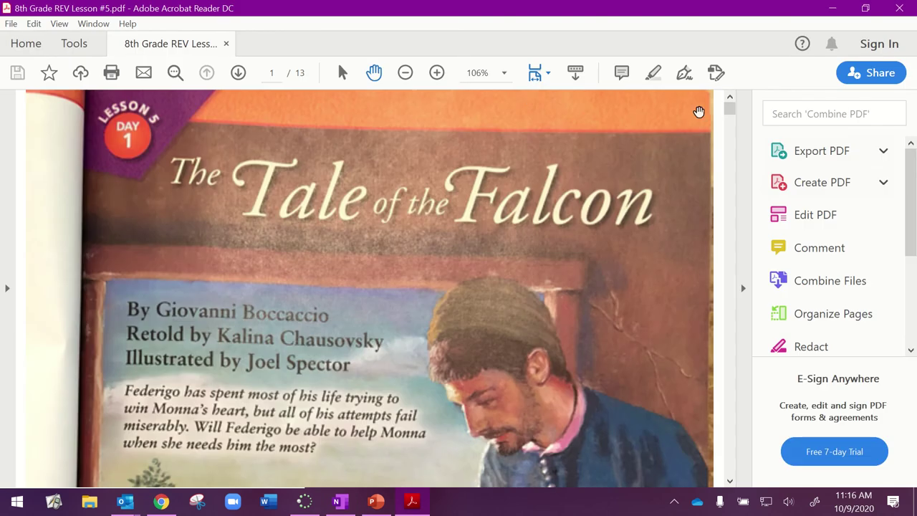
drag(729, 111, 713, 145)
ctrl+scroll(708, 151, down, 5)
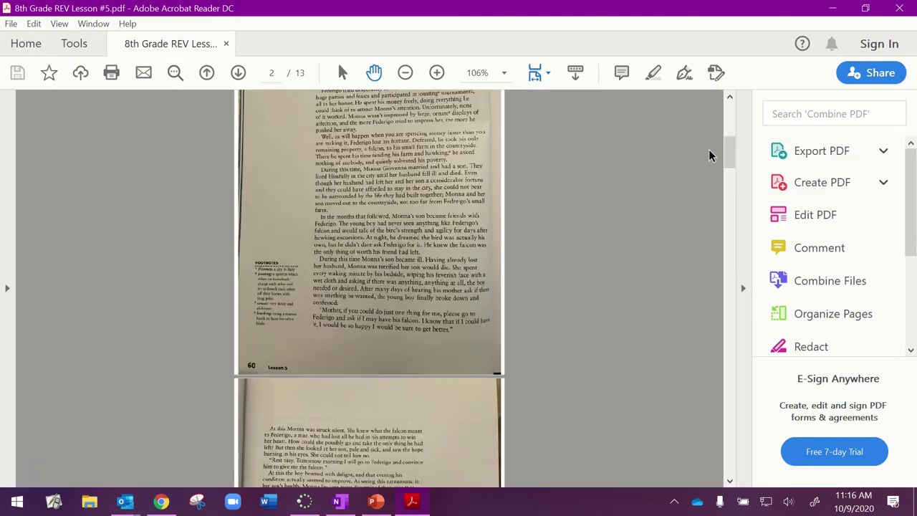
scroll(614, 217, down, 4)
scroll(614, 220, down, 10)
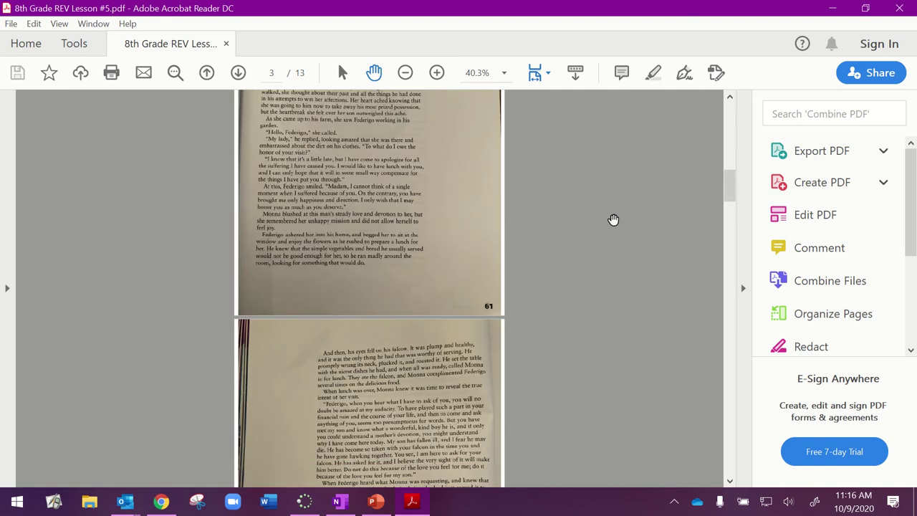
scroll(614, 219, down, 5)
click(899, 8)
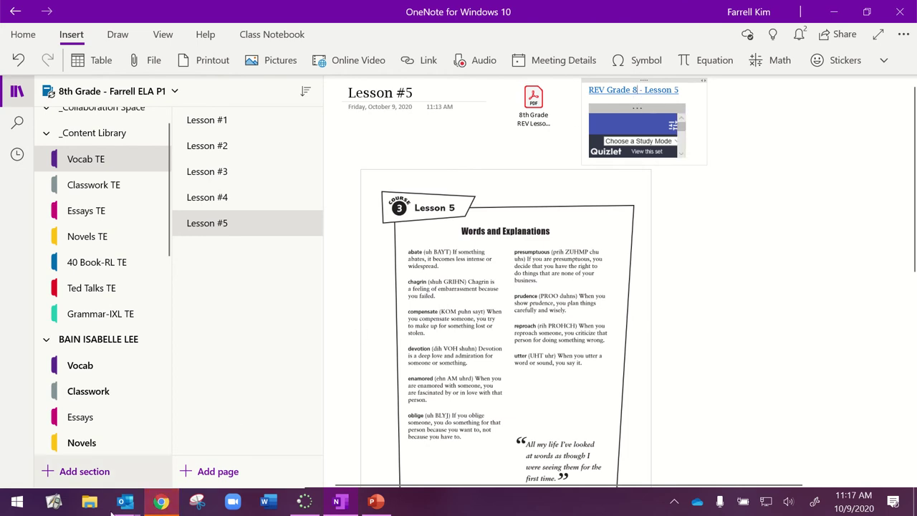
Look at the Quizlet Lesson 5 flashcards in Chrome, then return to the Lesson #5 page.
click(162, 502)
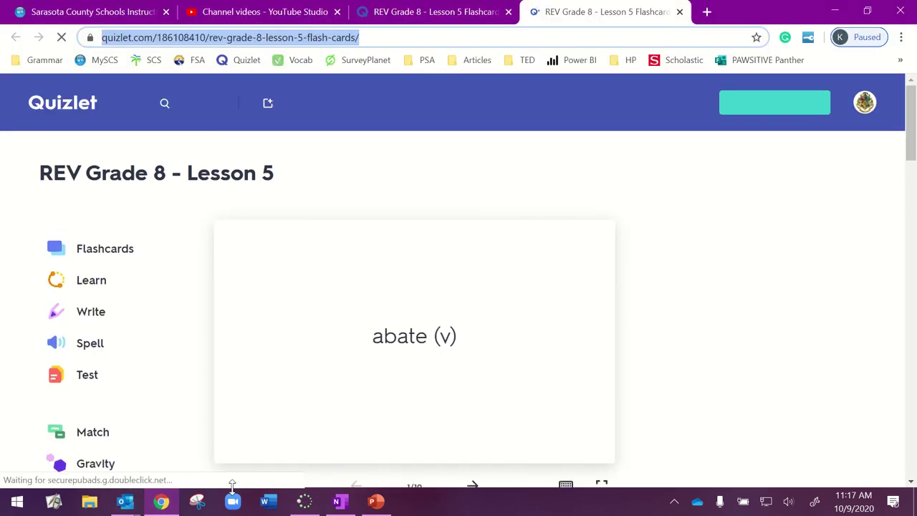
click(335, 507)
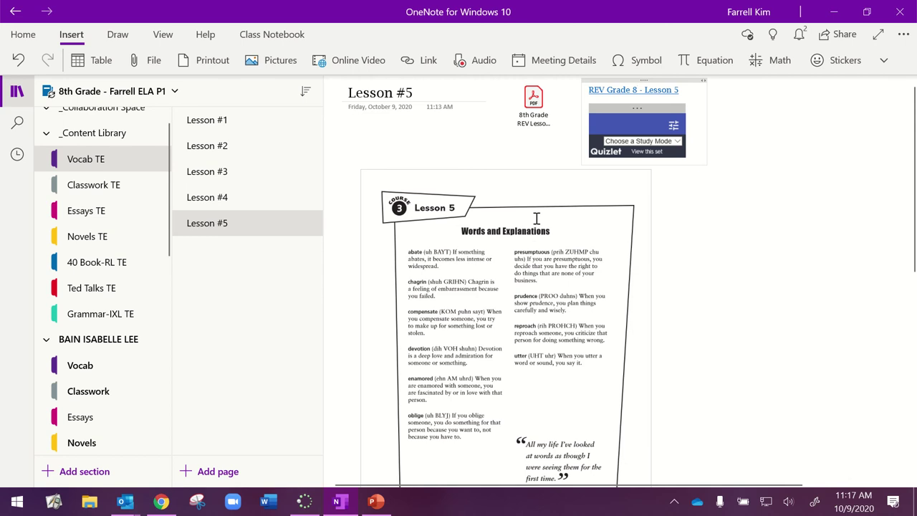
scroll(537, 219, down, 3)
scroll(544, 224, up, 3)
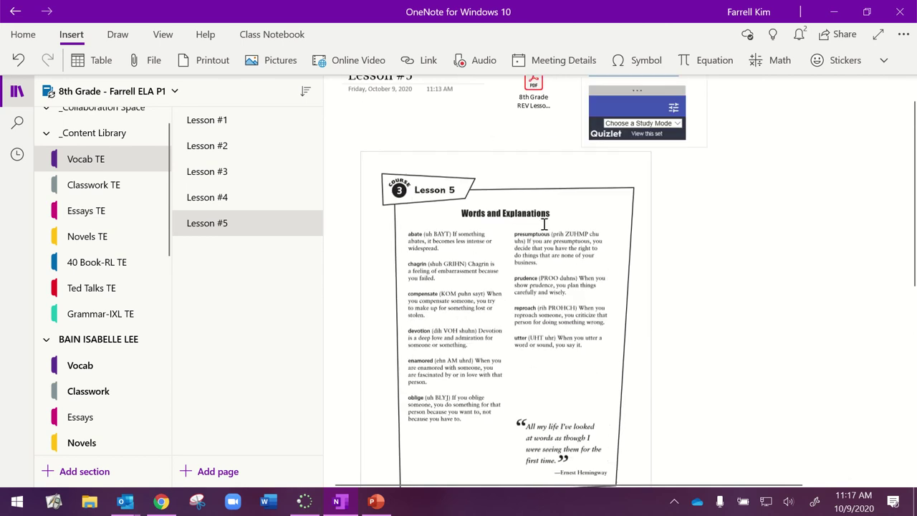
scroll(544, 225, down, 1)
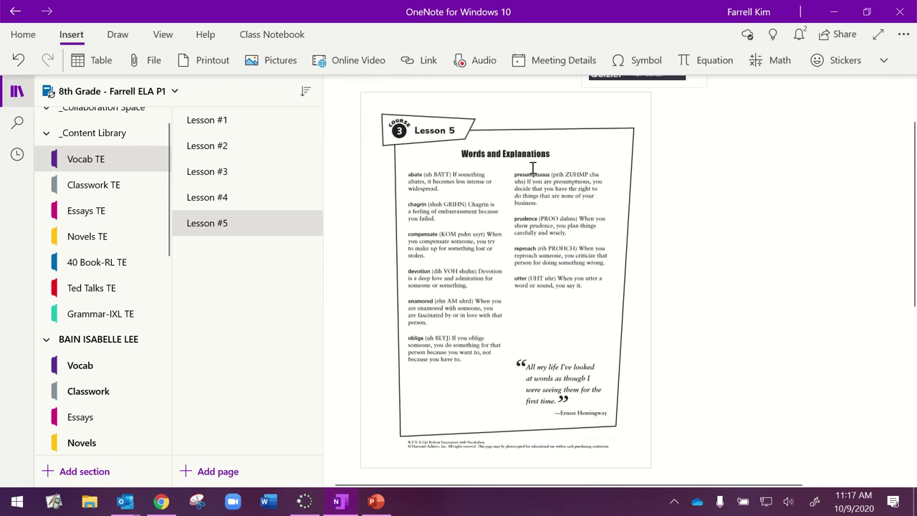
scroll(531, 166, up, 1)
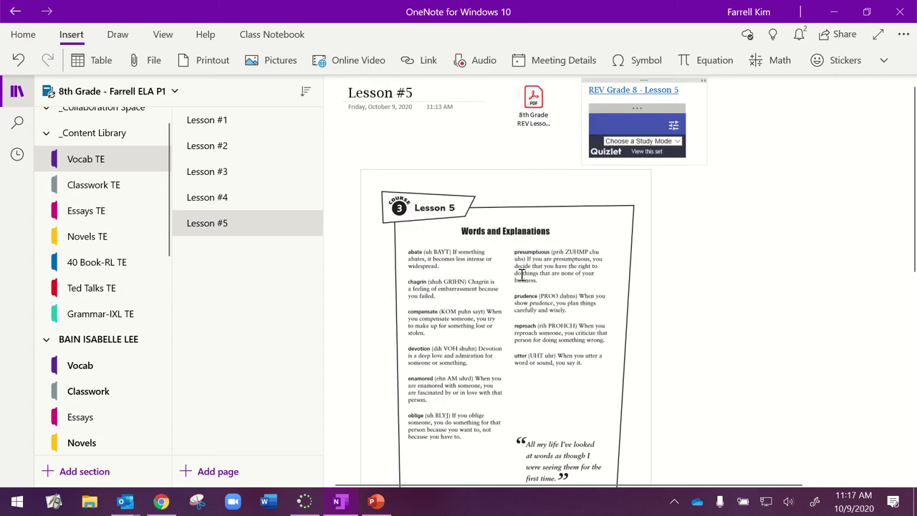
scroll(559, 262, up, 3)
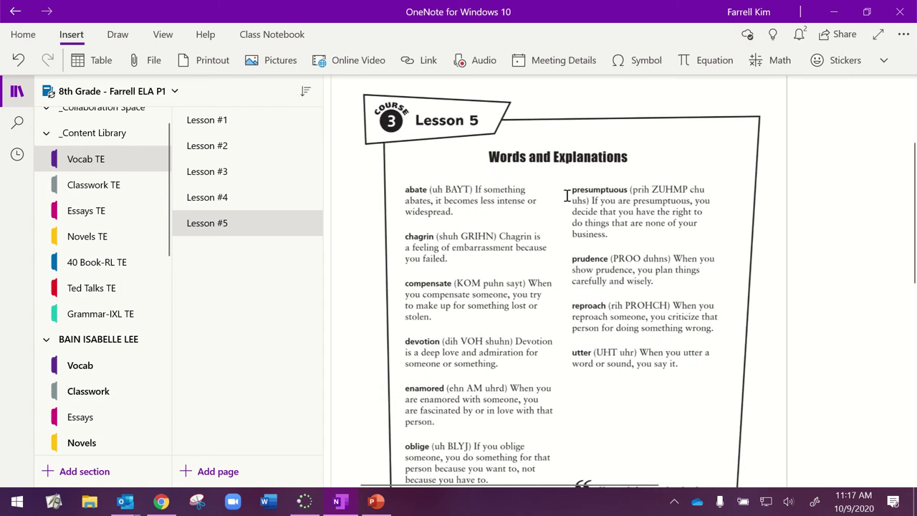
Nudge the Lesson 5 vocabulary picture a little to the right.
click(520, 171)
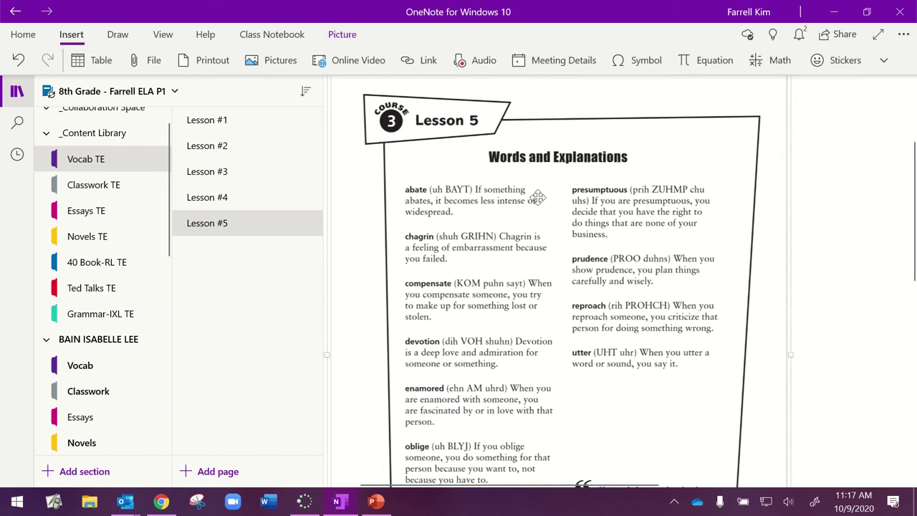
scroll(538, 198, up, 1)
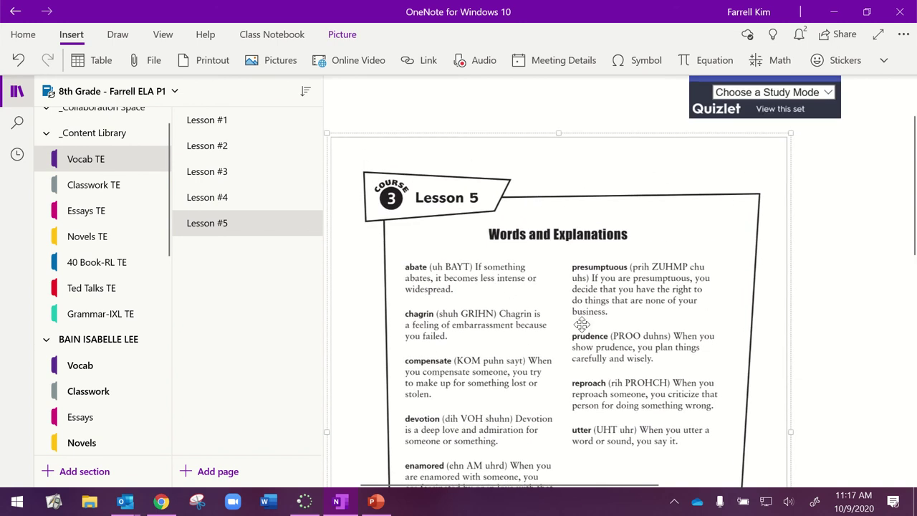
drag(574, 301, 605, 304)
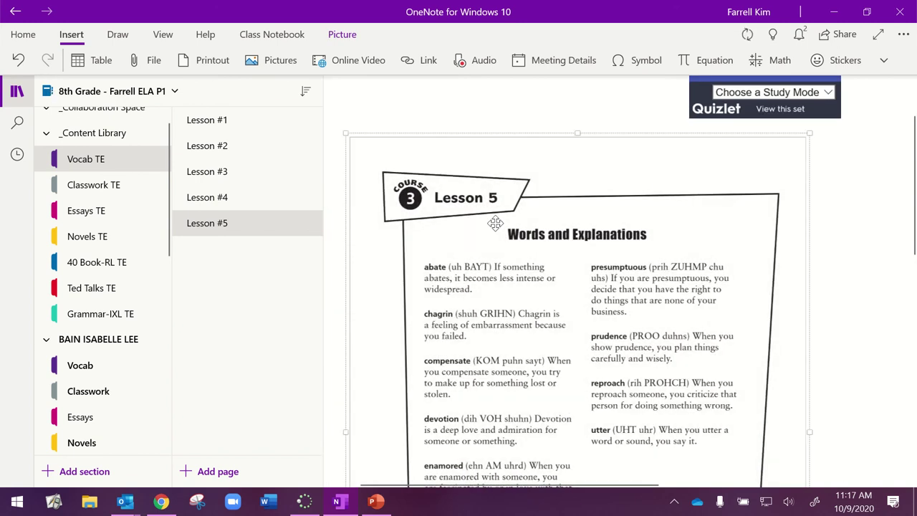
click(448, 231)
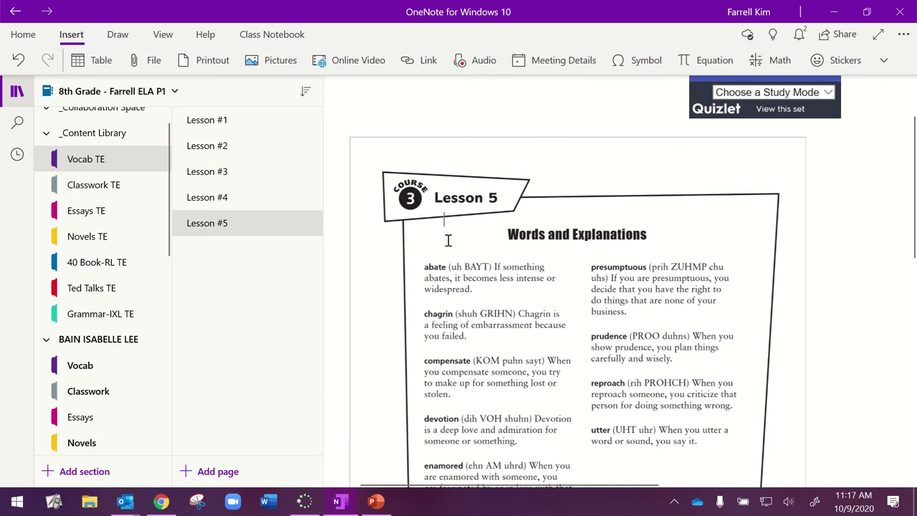
click(507, 236)
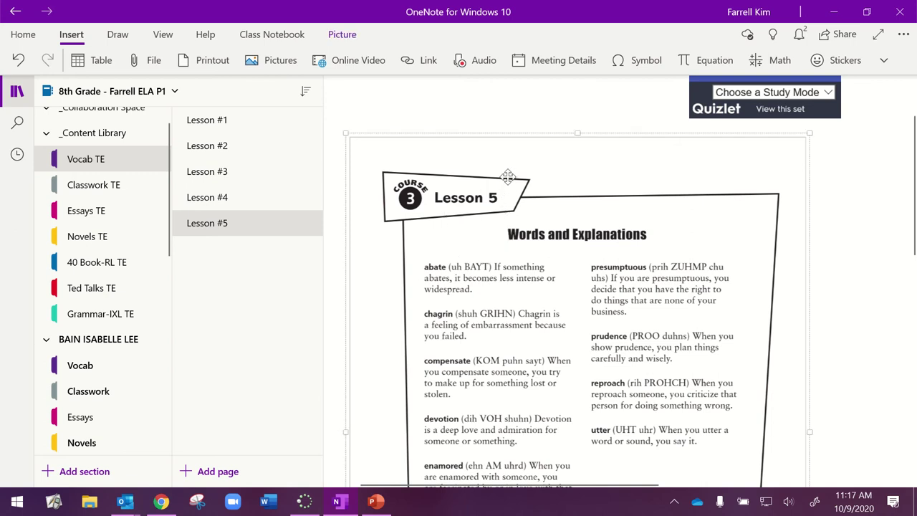
scroll(507, 175, down, 2)
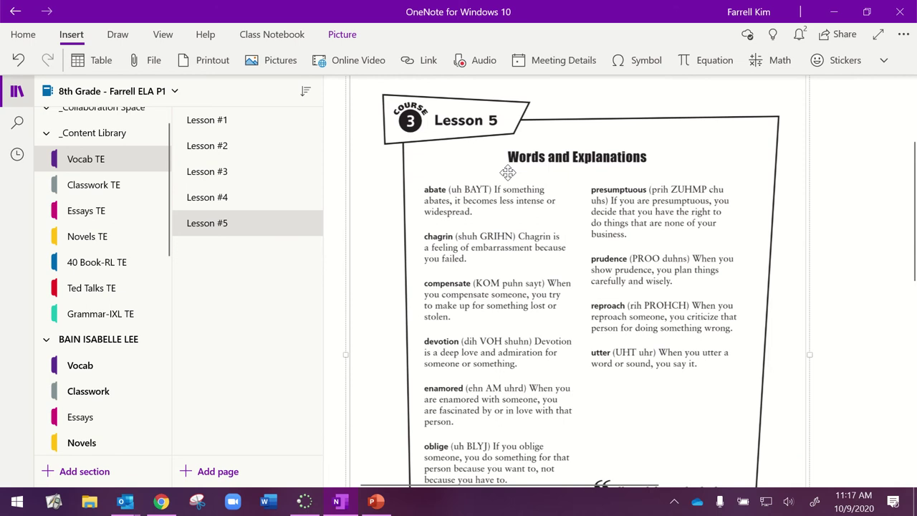
scroll(507, 173, up, 2)
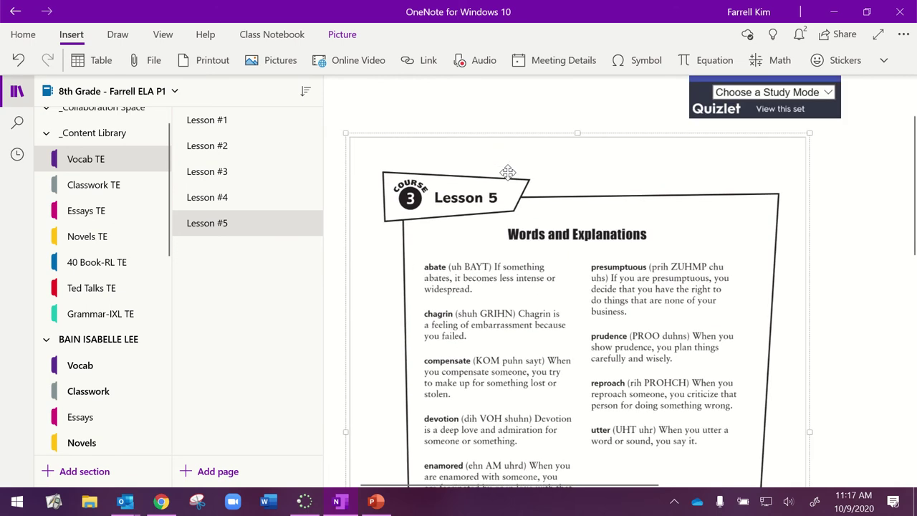
Set the Lesson 5 vocabulary printout as the Lesson #5 page background.
right_click(462, 150)
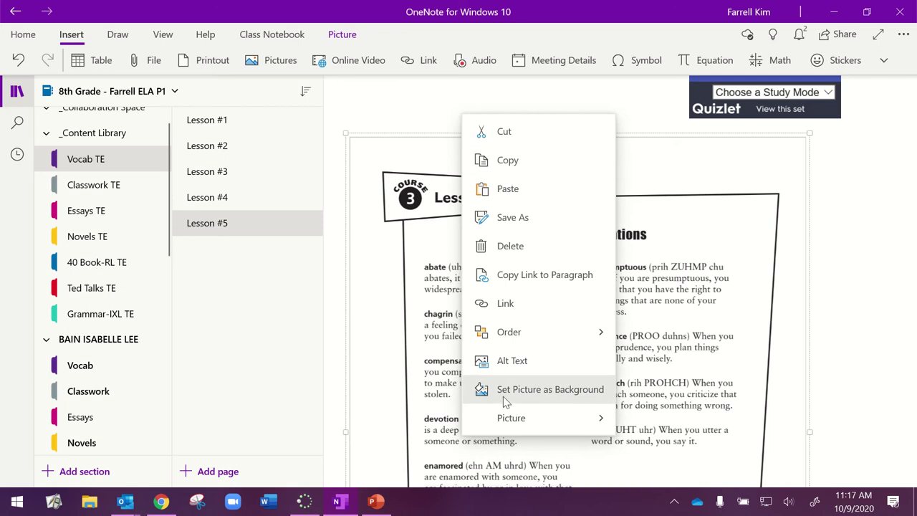
click(586, 396)
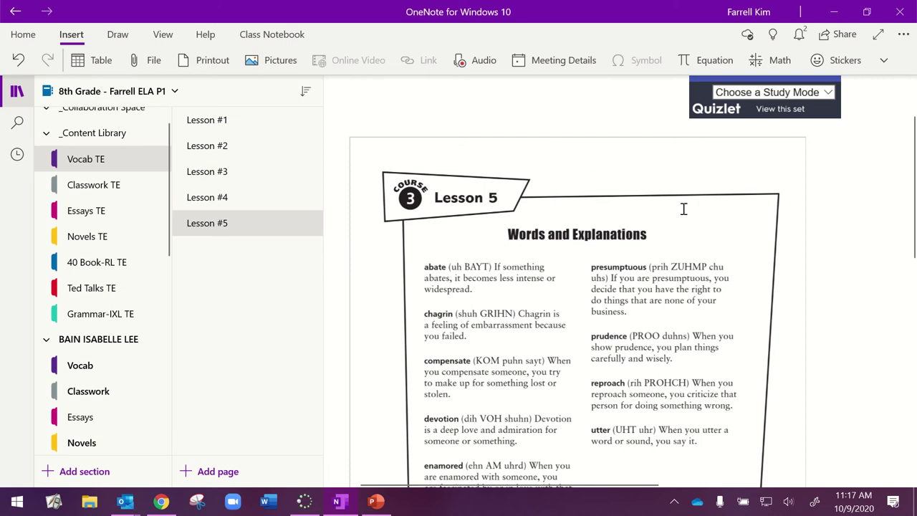
scroll(718, 269, down, 2)
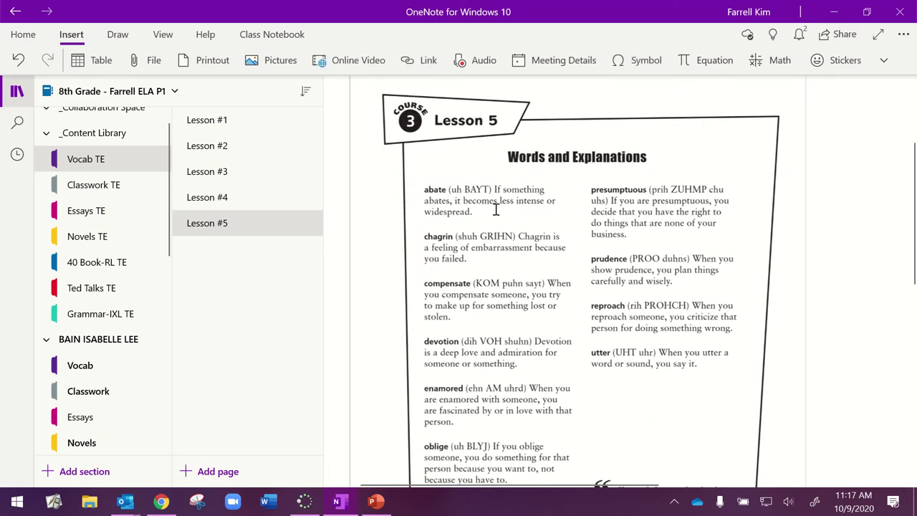
text(Ver)
drag(513, 198, 567, 315)
click(616, 423)
text(Noun)
drag(650, 410, 593, 297)
key(ctrl+z)
key(ctrl+z)
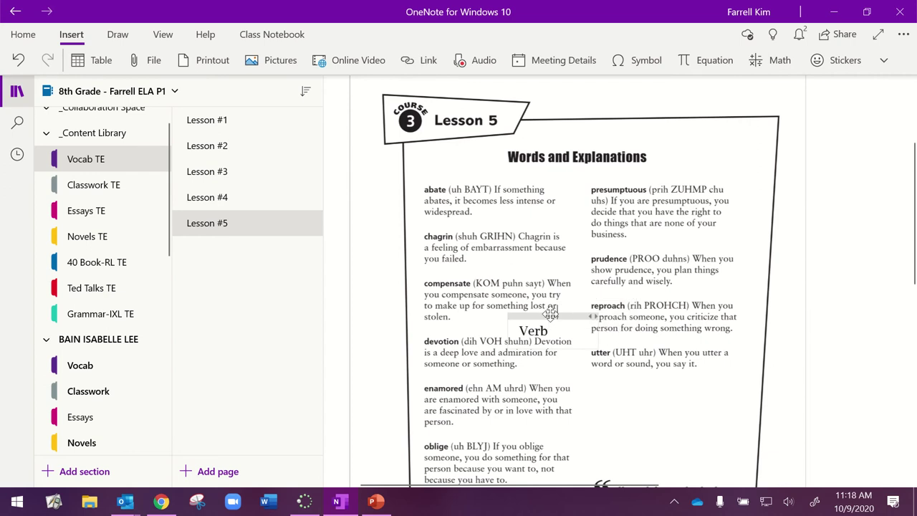
key(ctrl+z)
scroll(548, 320, up, 1)
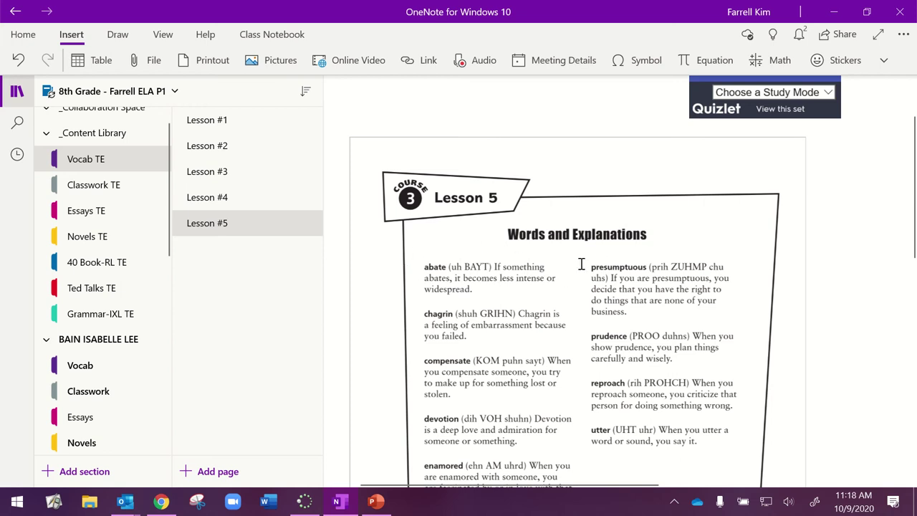
scroll(586, 267, down, 3)
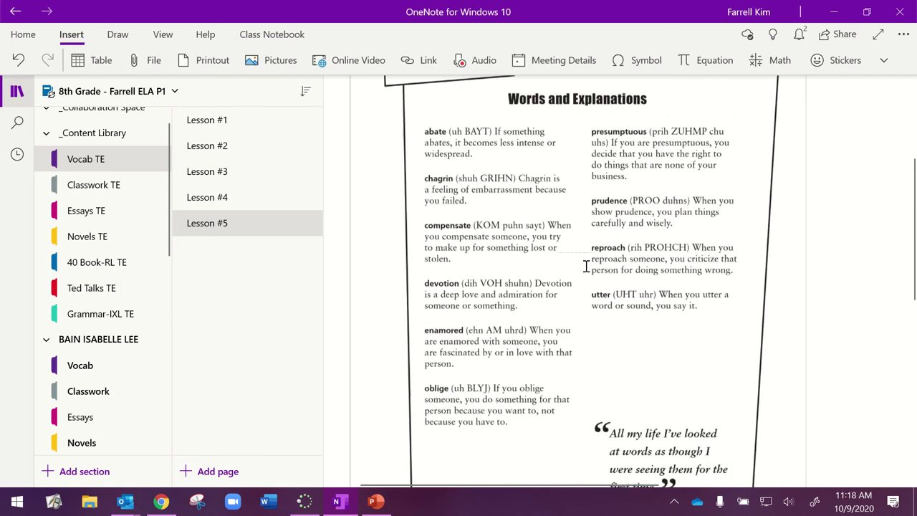
scroll(586, 267, up, 2)
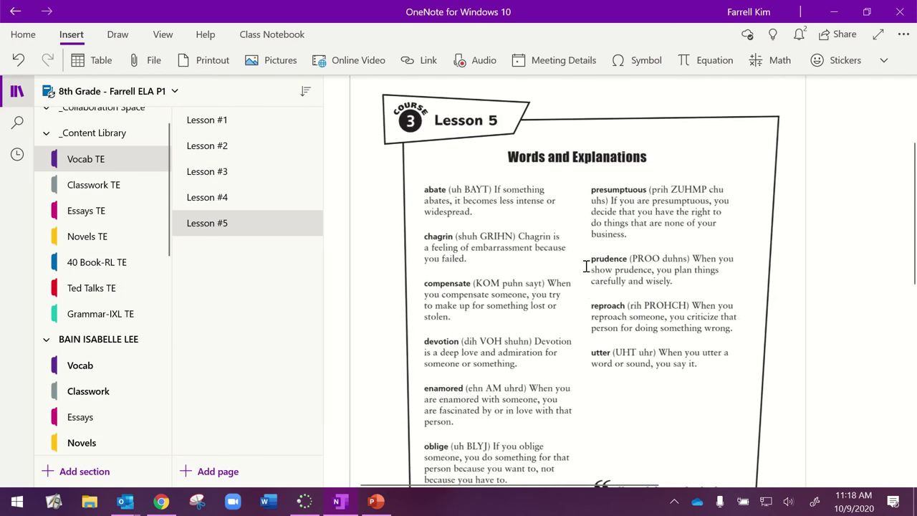
scroll(586, 266, up, 2)
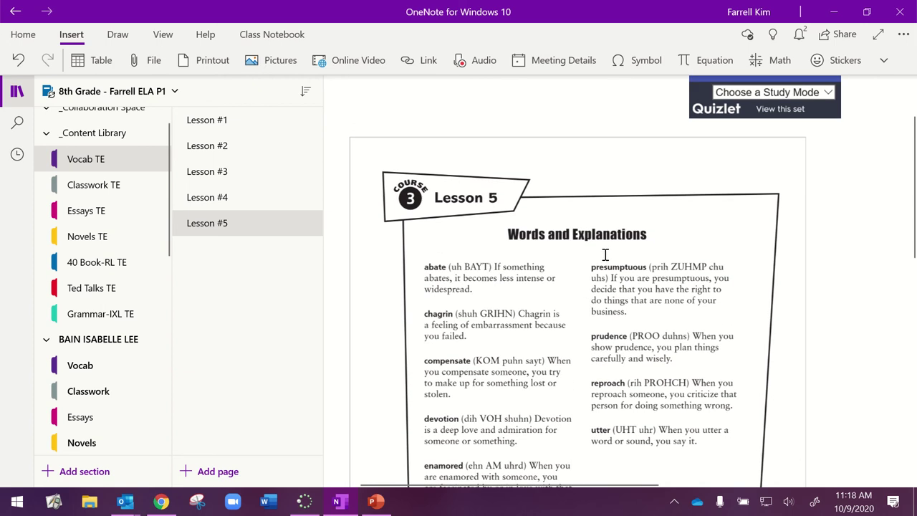
scroll(494, 89, up, 2)
scroll(512, 167, left, 2)
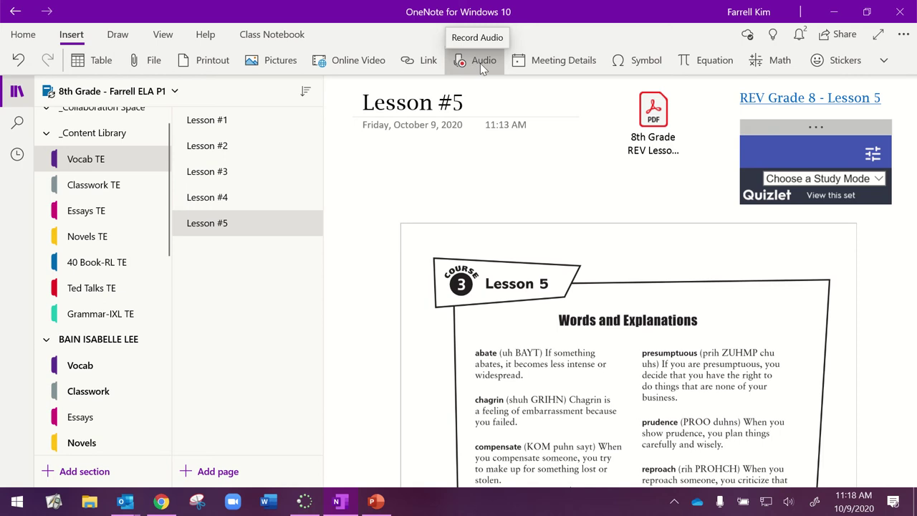
click(480, 63)
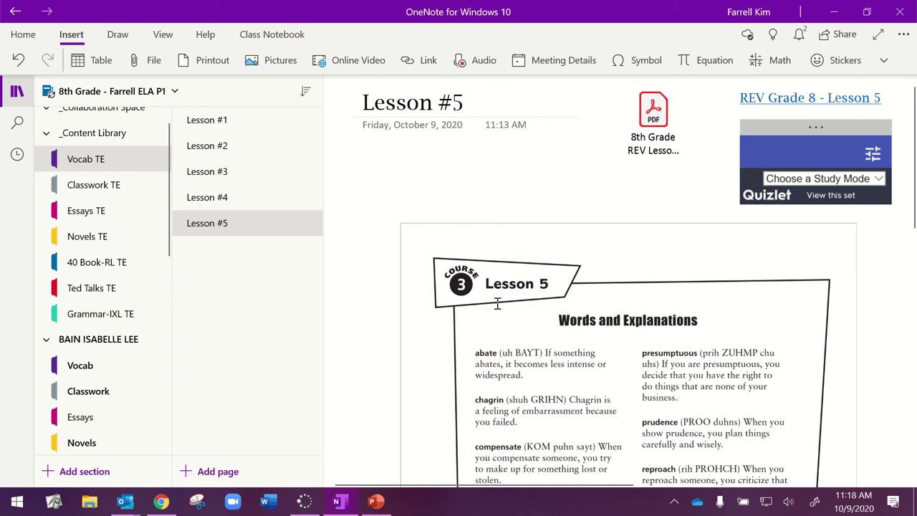
scroll(530, 286, down, 3)
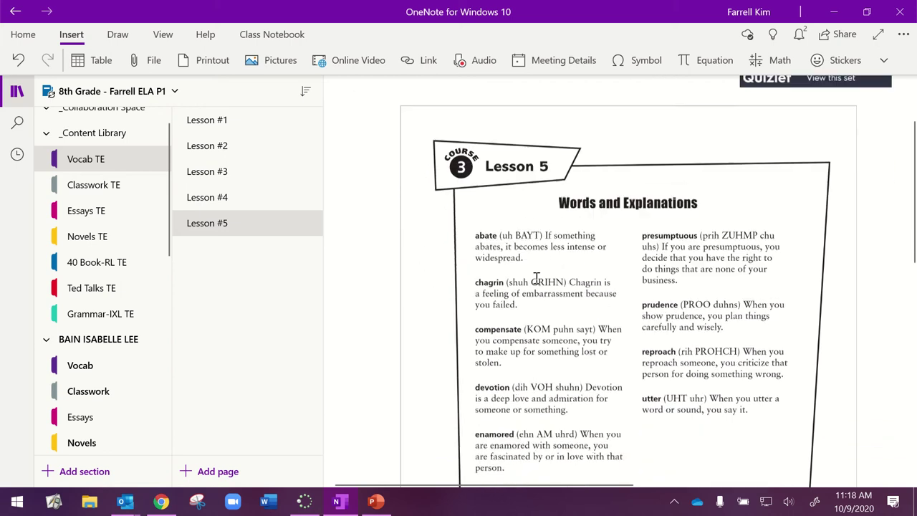
scroll(538, 274, right, 2)
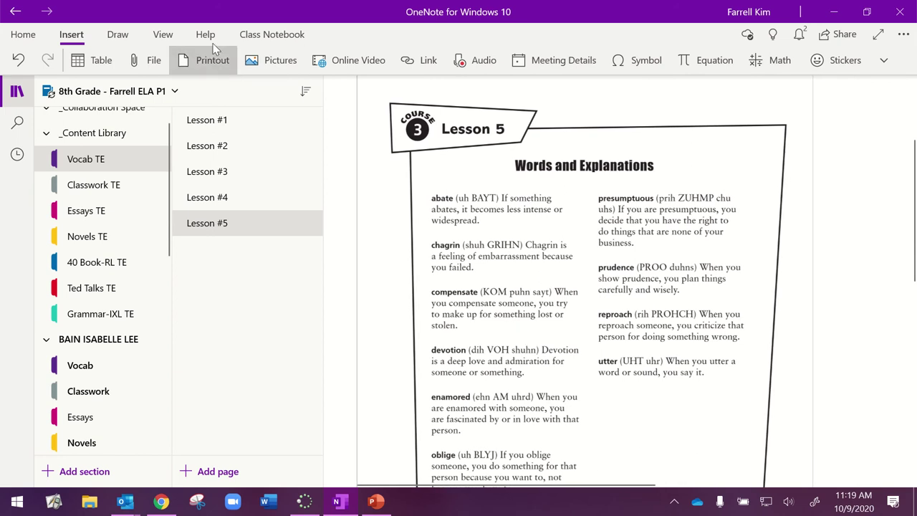
Insert an empty 4x4 table below the Lesson 5 vocab sheet.
click(119, 36)
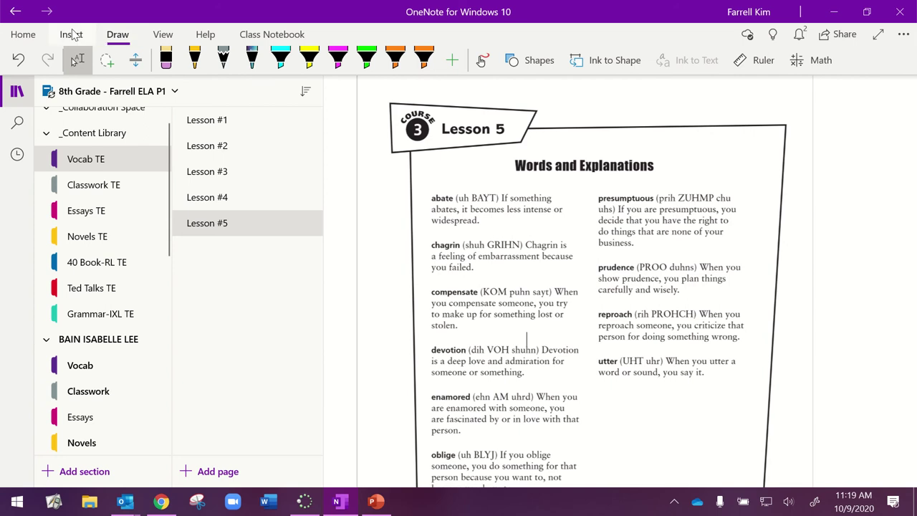
click(71, 36)
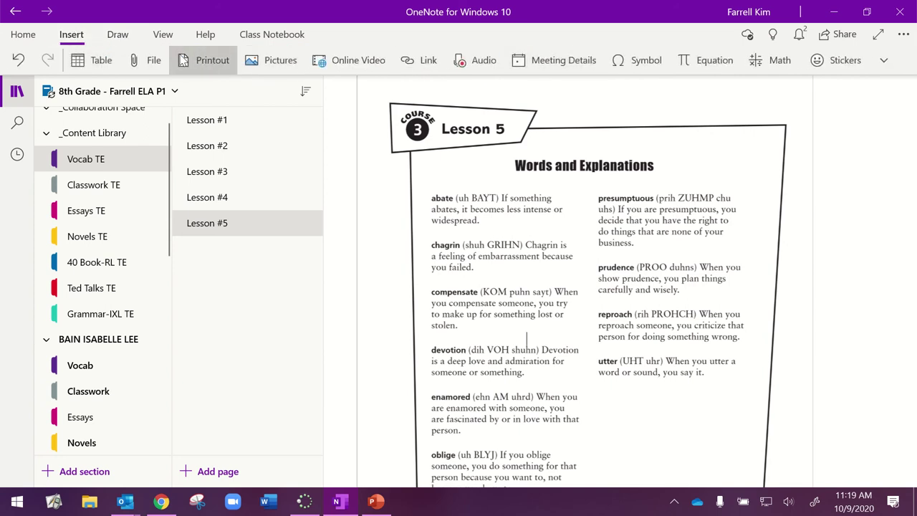
scroll(438, 207, down, 10)
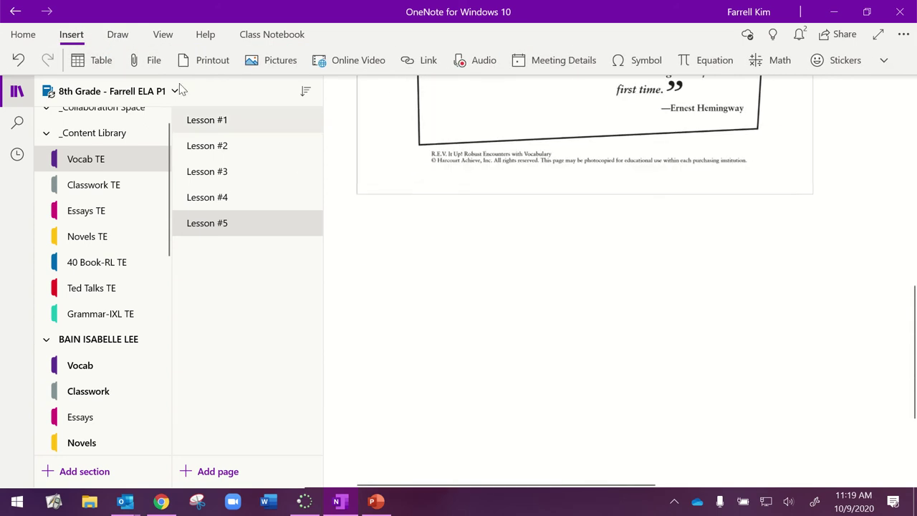
click(80, 60)
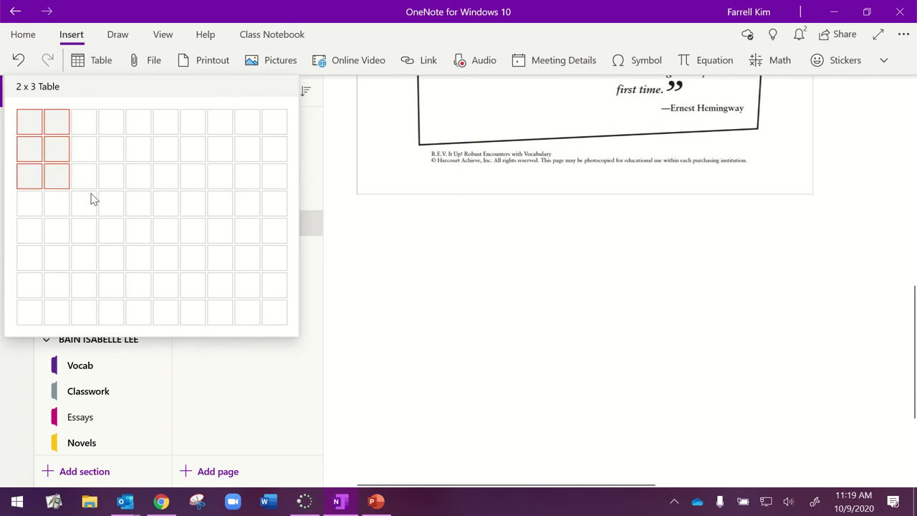
click(118, 215)
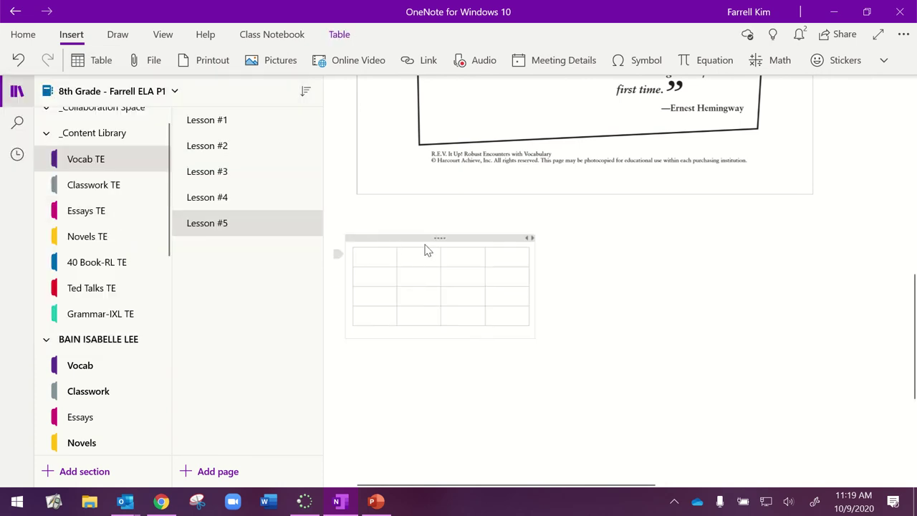
Enter the headers 'Novel' and 'Name of Author' in the table's first row.
text(Novel)
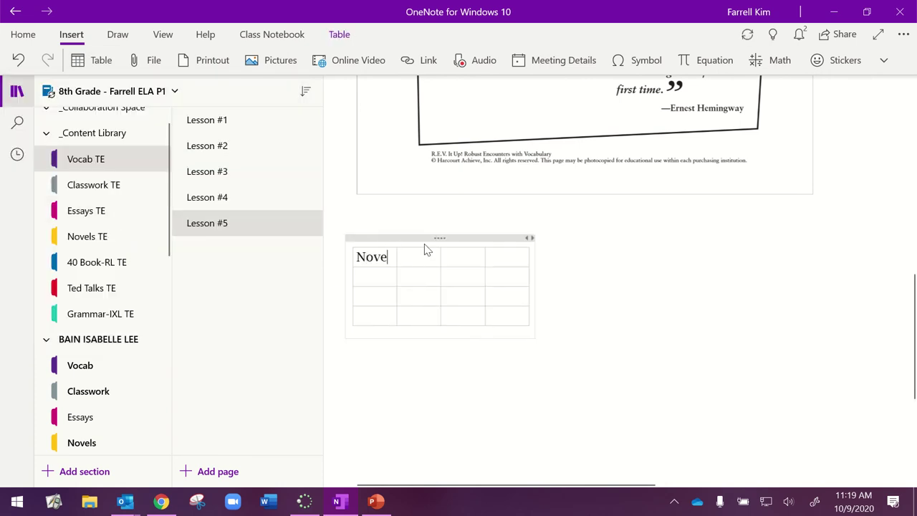
key(Tab)
text(Name of Author)
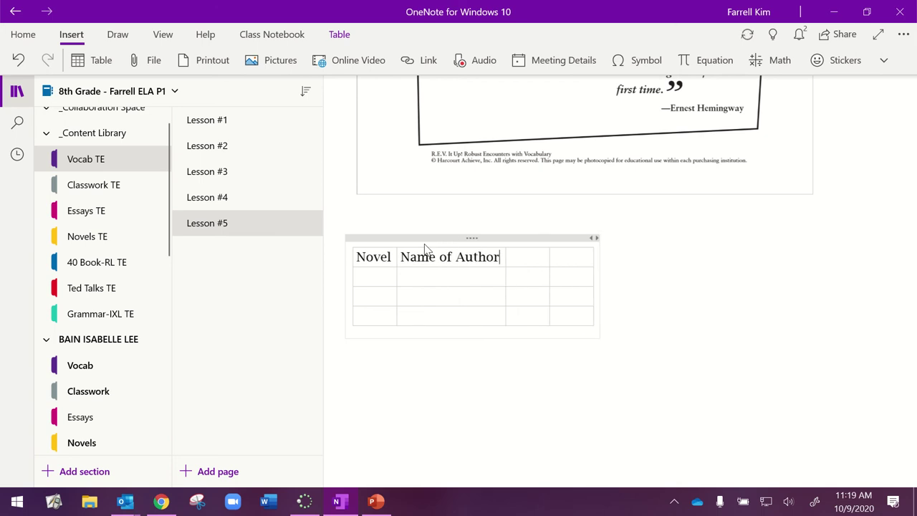
click(494, 282)
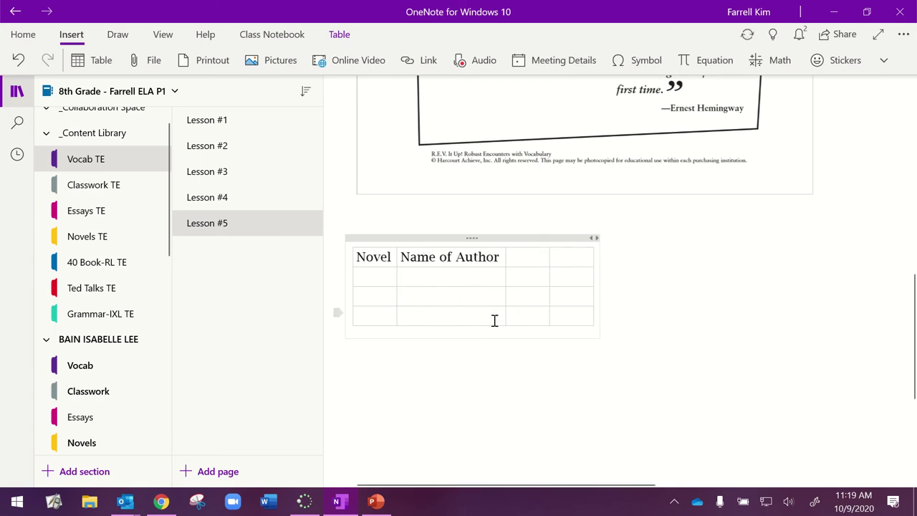
key(Down)
click(122, 38)
scroll(695, 217, up, 3)
scroll(701, 219, up, 6)
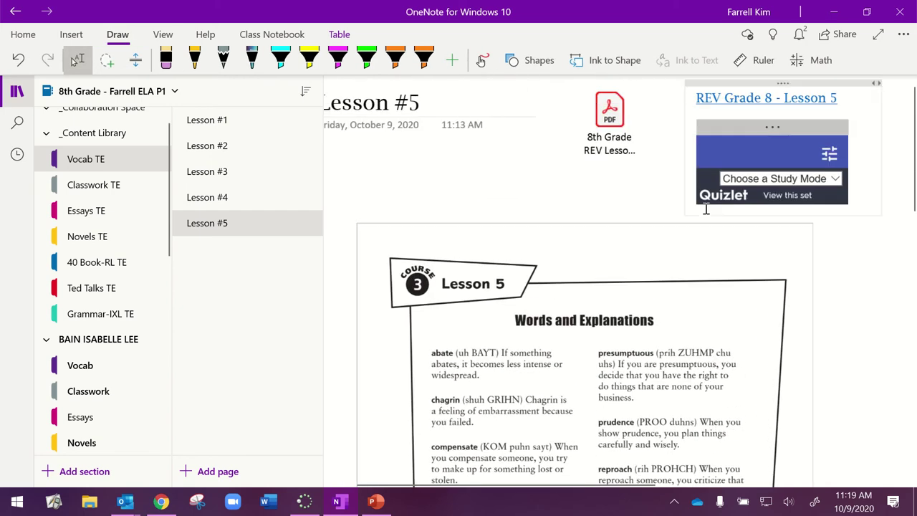
scroll(705, 209, left, 2)
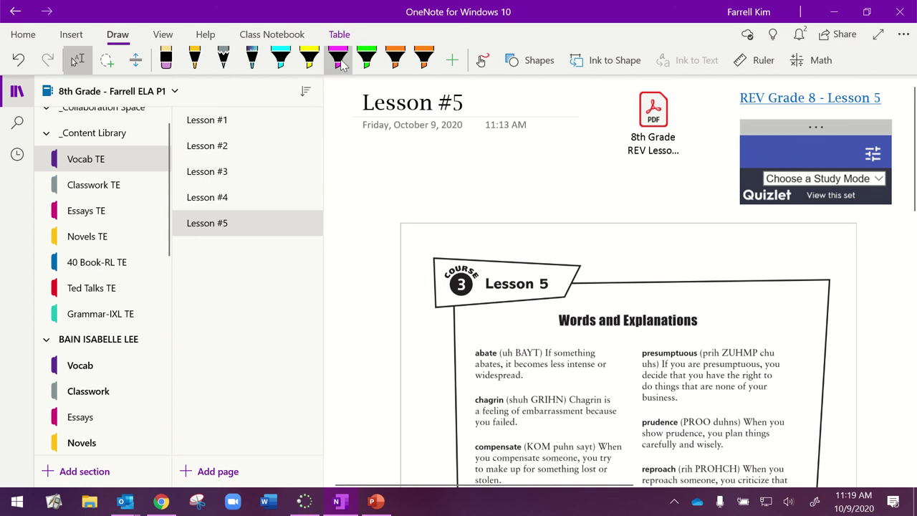
click(203, 60)
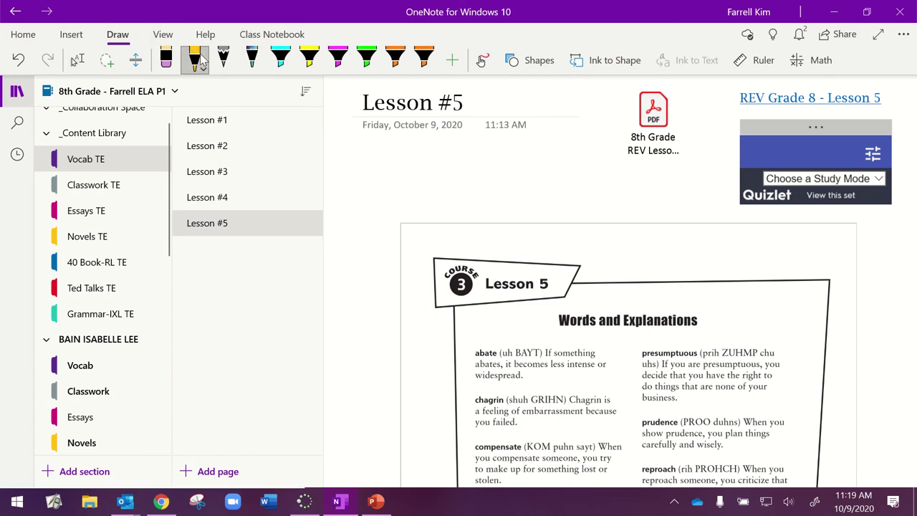
click(484, 59)
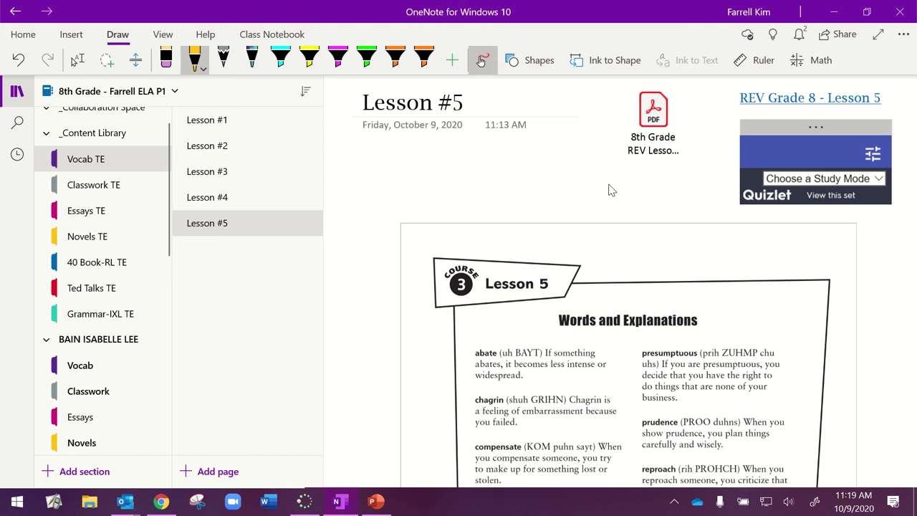
mouse_move(559, 325)
mouse_down()
mouse_move(464, 386)
mouse_move(501, 396)
mouse_move(613, 355)
mouse_move(476, 392)
mouse_up()
scroll(638, 219, down, 2)
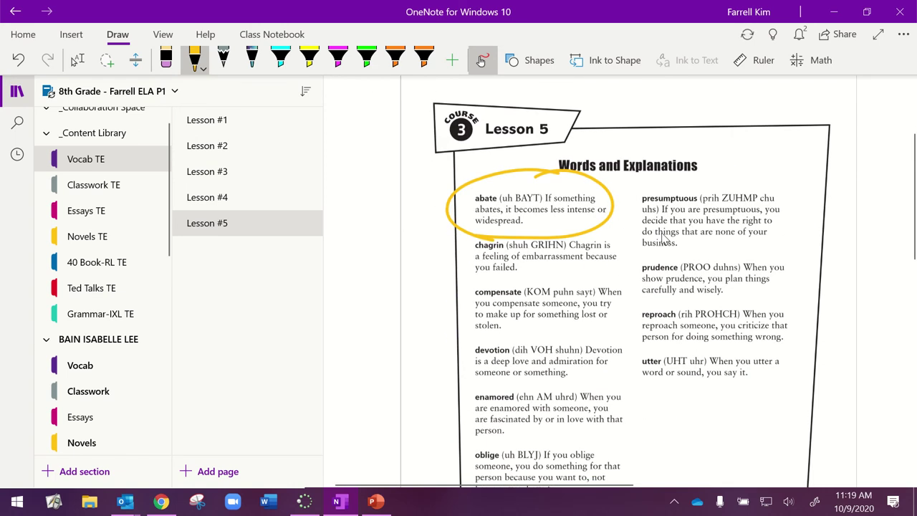
click(309, 60)
drag(459, 291, 526, 292)
drag(459, 350, 517, 350)
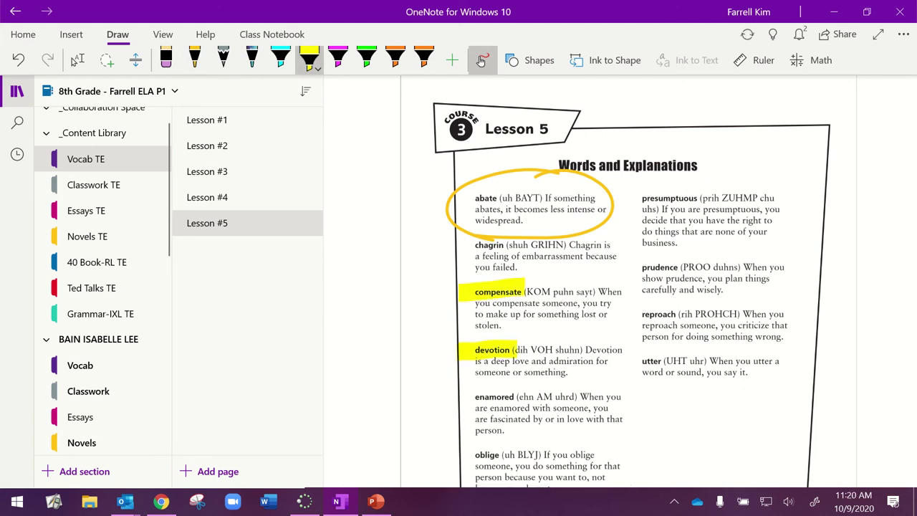
click(281, 60)
drag(459, 397, 516, 396)
drag(460, 454, 511, 455)
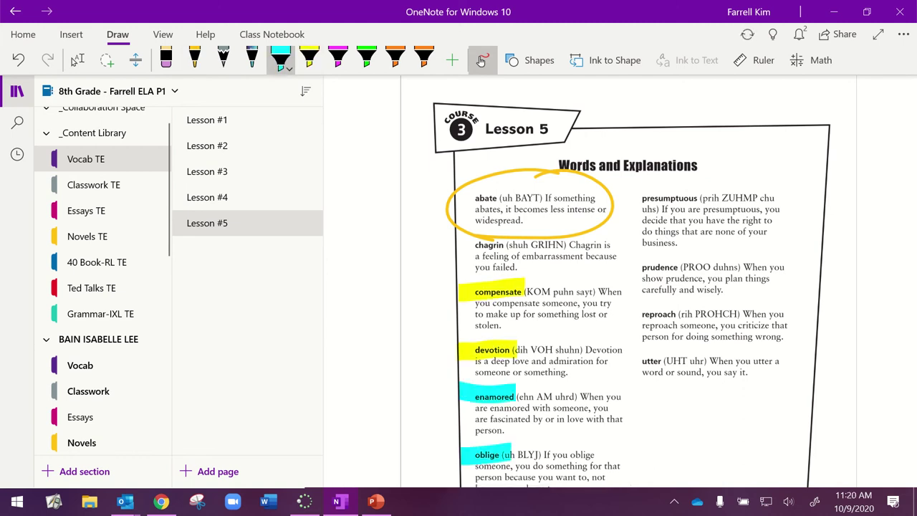
click(170, 62)
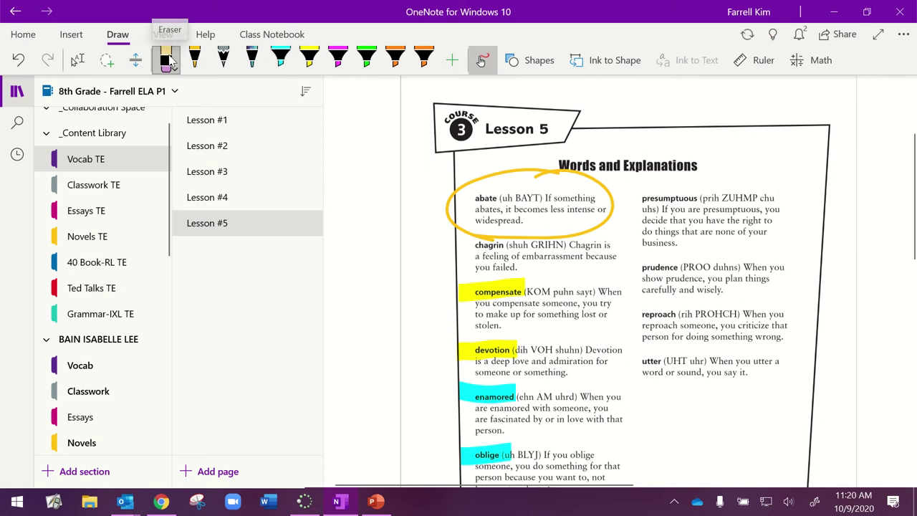
click(610, 179)
click(502, 292)
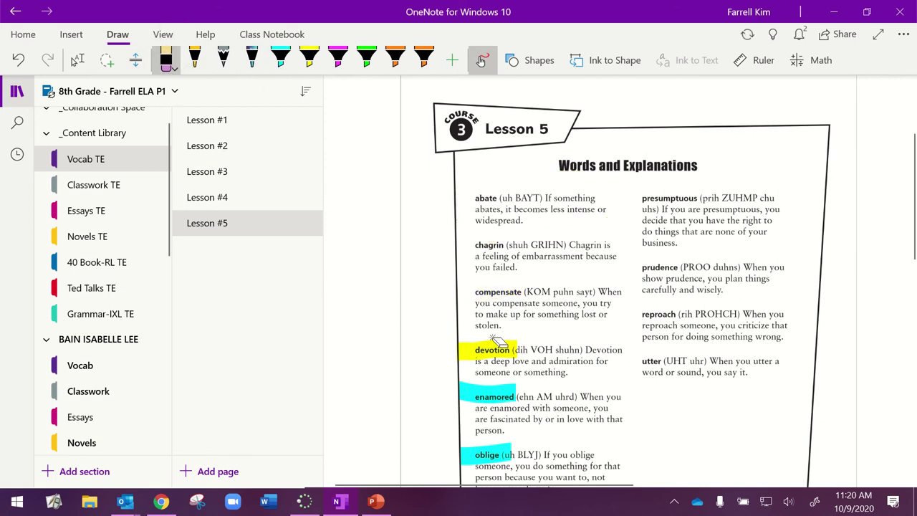
drag(494, 362, 498, 462)
scroll(631, 205, up, 2)
scroll(461, 143, down, 3)
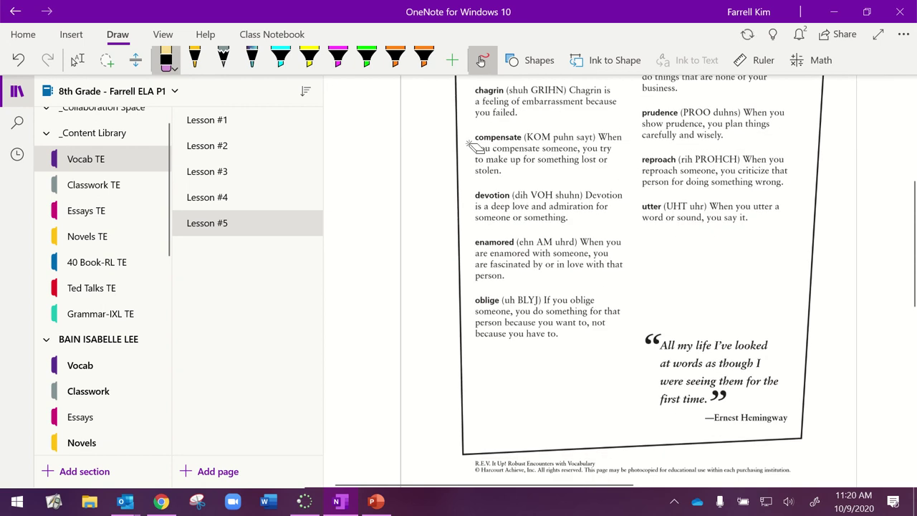
scroll(487, 151, up, 4)
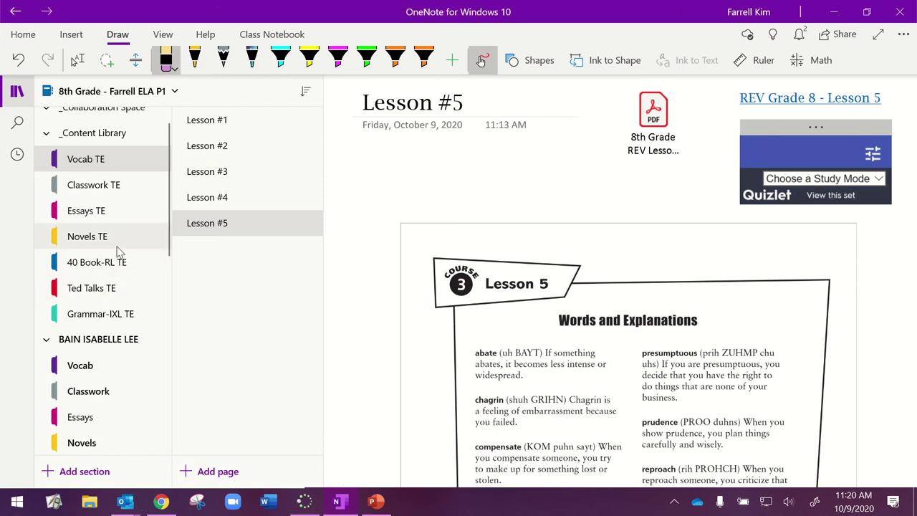
Open the Classwork TE section of the 8th Grade - Farrell ELA notebook.
click(100, 195)
click(108, 91)
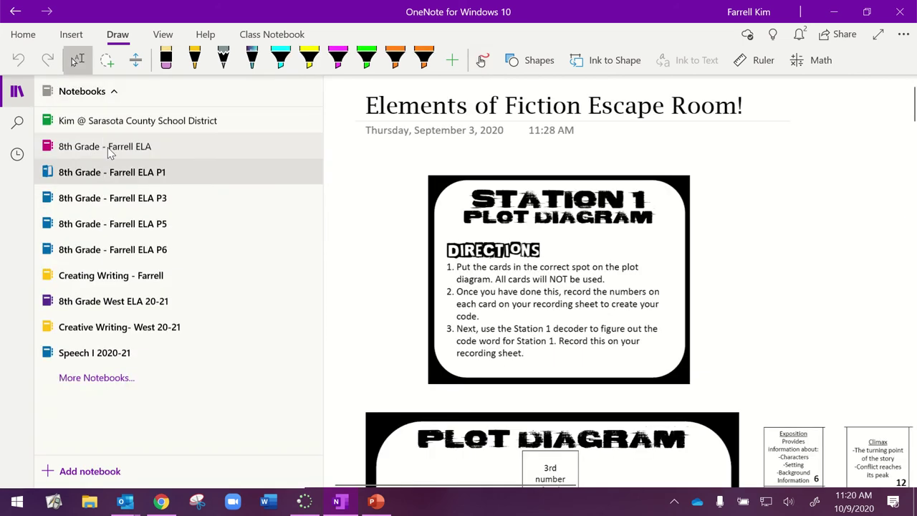
click(108, 147)
click(111, 201)
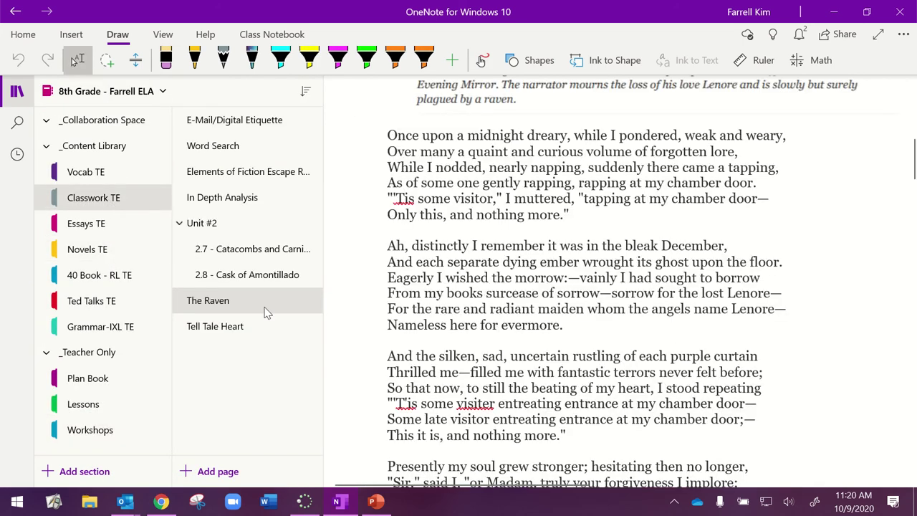
scroll(593, 299, up, 1)
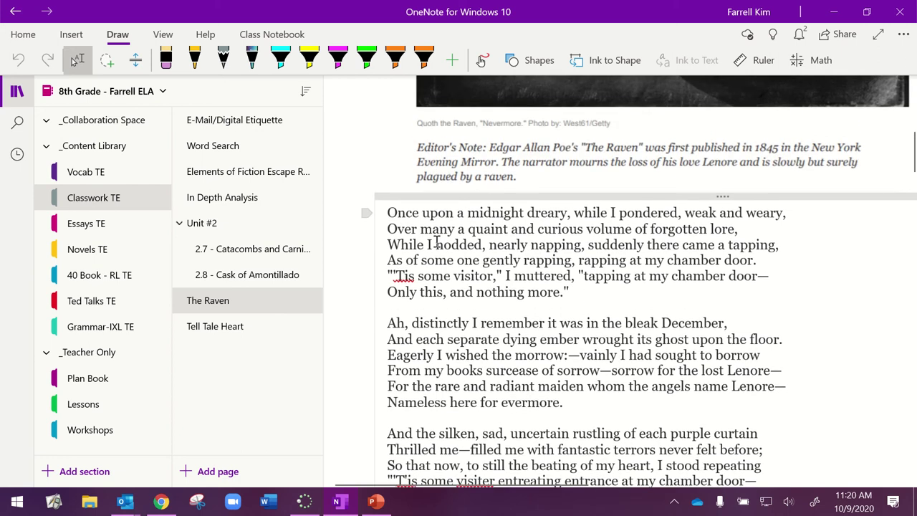
Highlight 'Once upon a midnight dreary' green and ink over 'while I pondered, weak and weary'.
drag(387, 213, 566, 214)
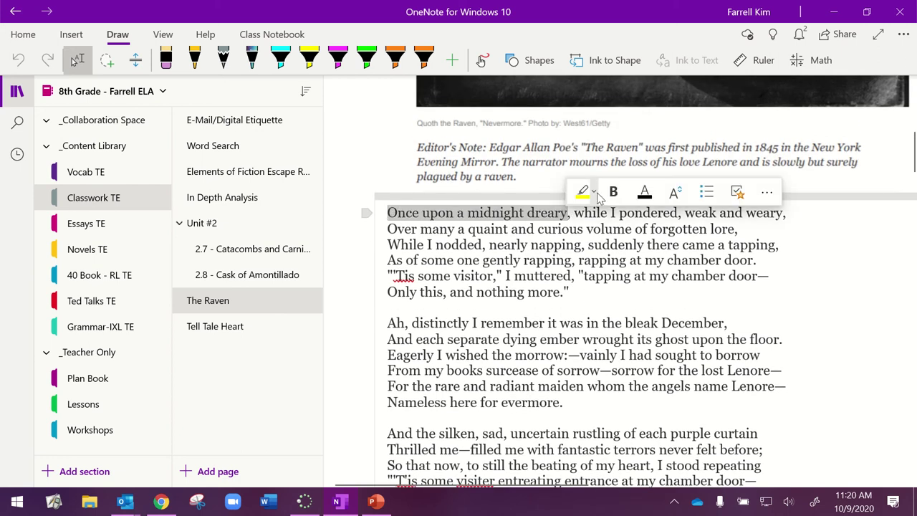
click(594, 192)
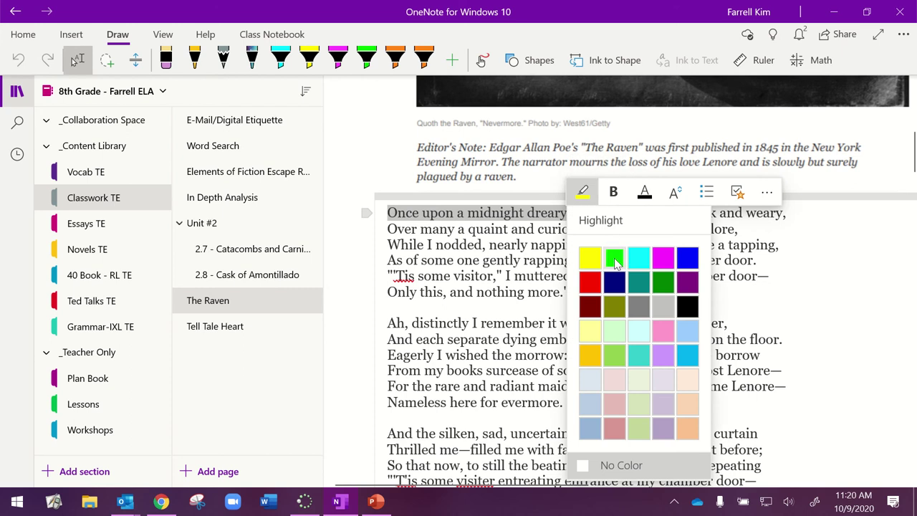
click(615, 259)
click(366, 60)
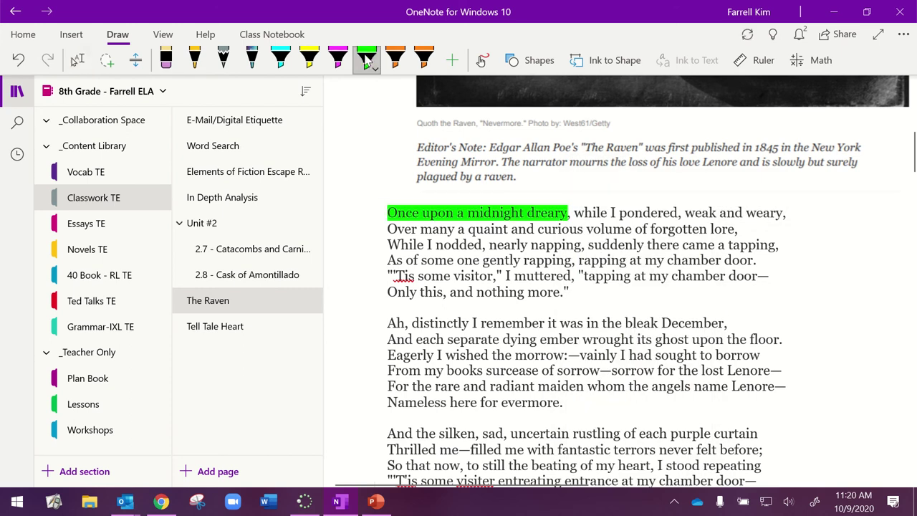
click(481, 60)
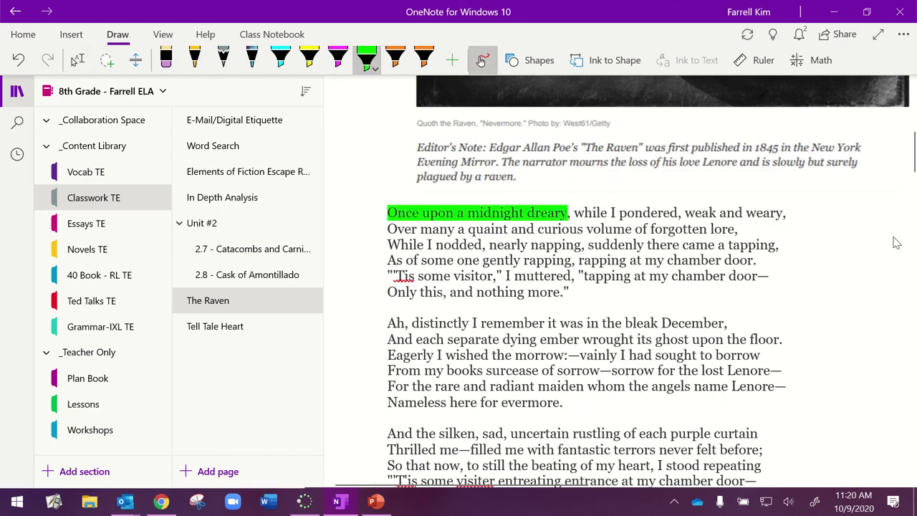
drag(575, 210, 783, 209)
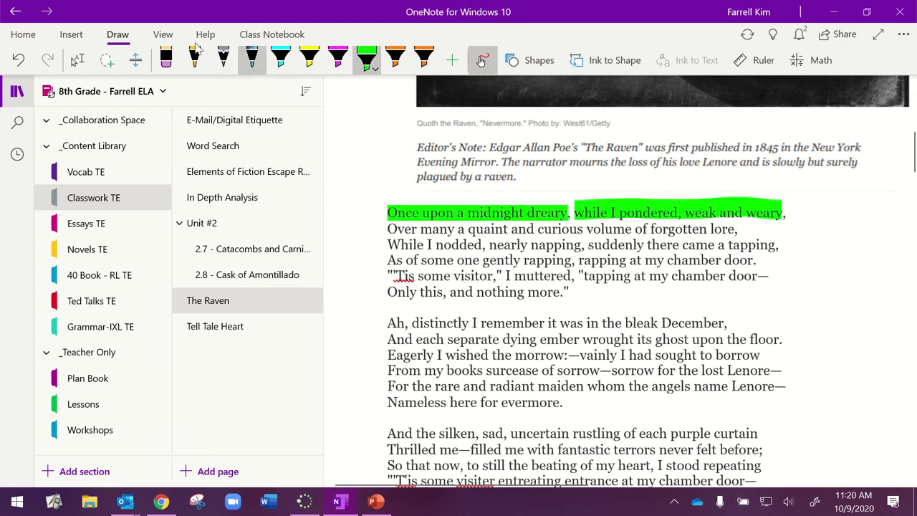
Mark 'plagued by' in the Editor's Note with a green highlighter stroke.
click(29, 36)
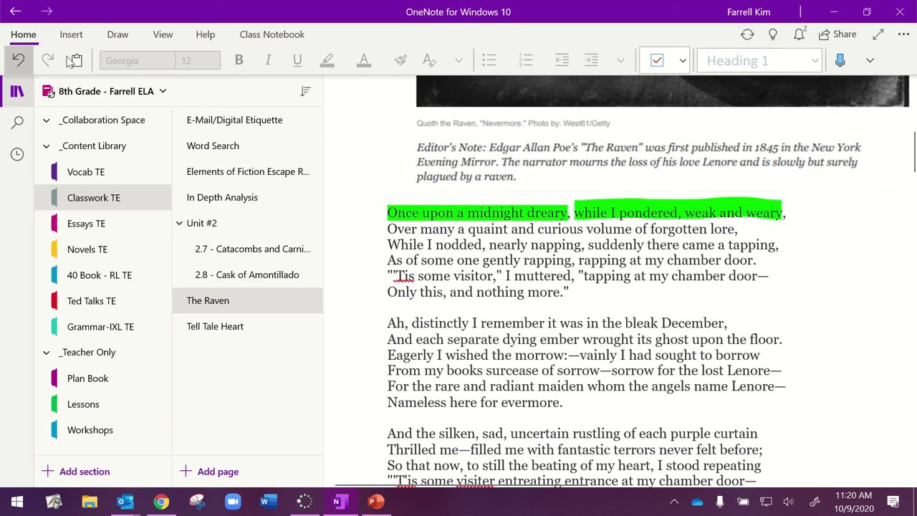
drag(460, 231, 462, 251)
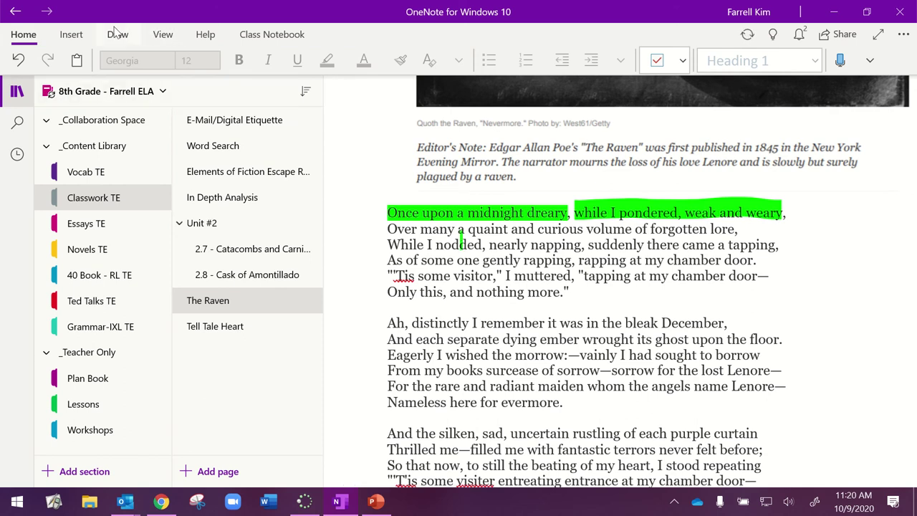
click(115, 34)
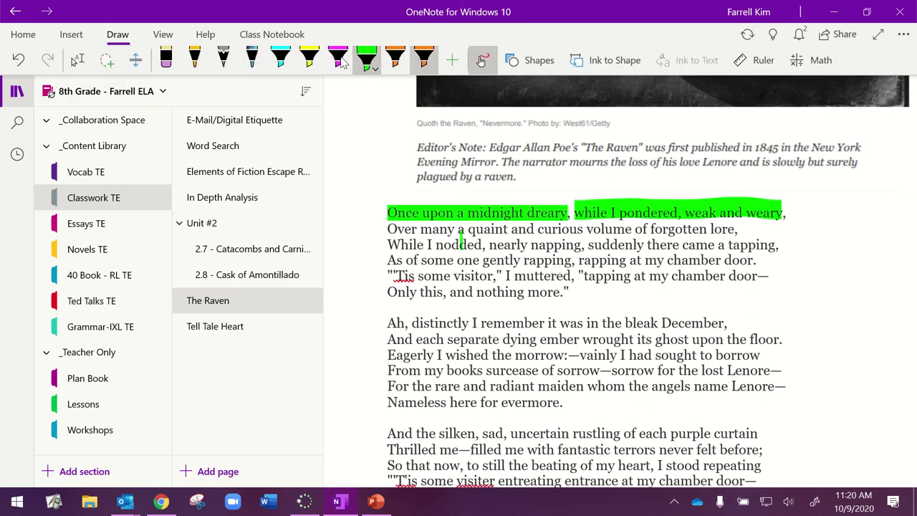
drag(418, 185, 474, 185)
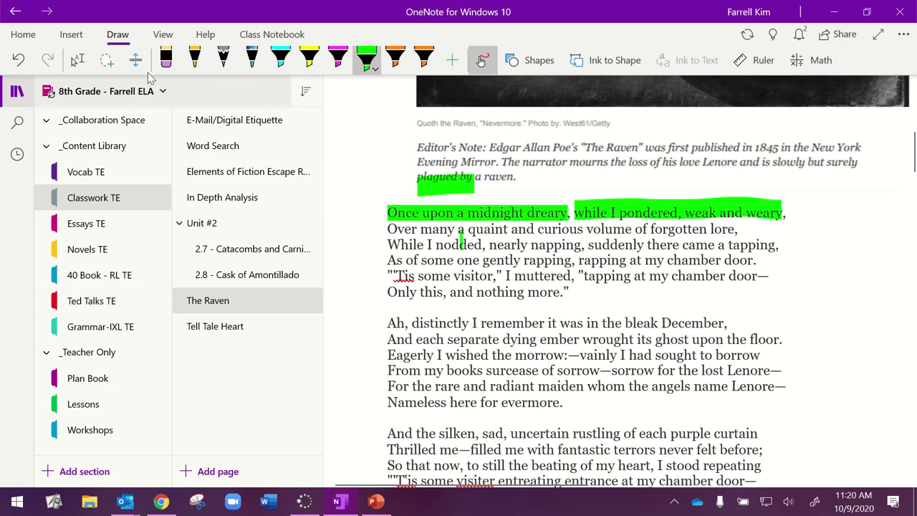
Select passages in the first two stanzas, including the word 'many'.
click(77, 60)
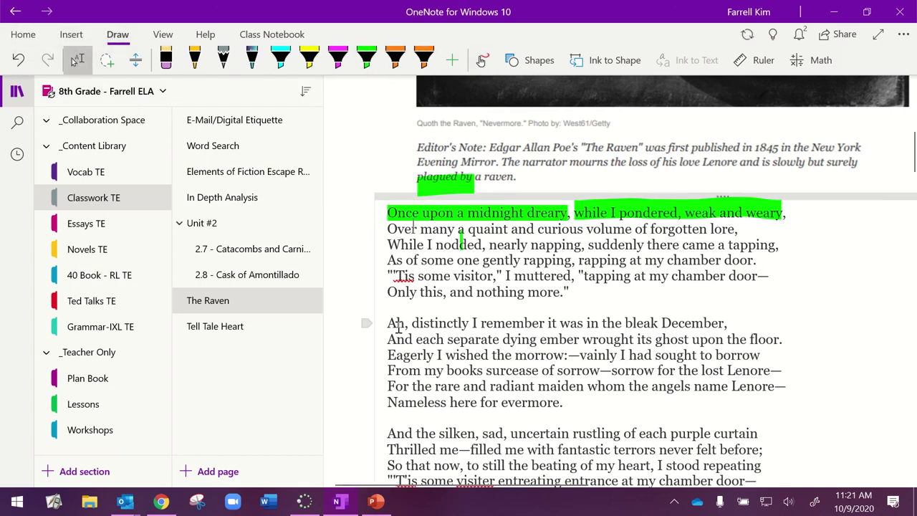
drag(388, 323, 506, 323)
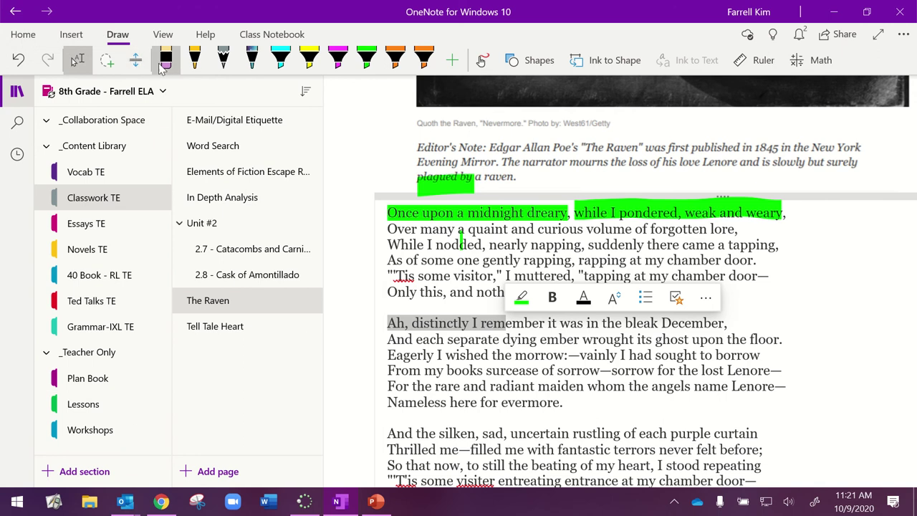
drag(423, 229, 570, 244)
double_click(437, 229)
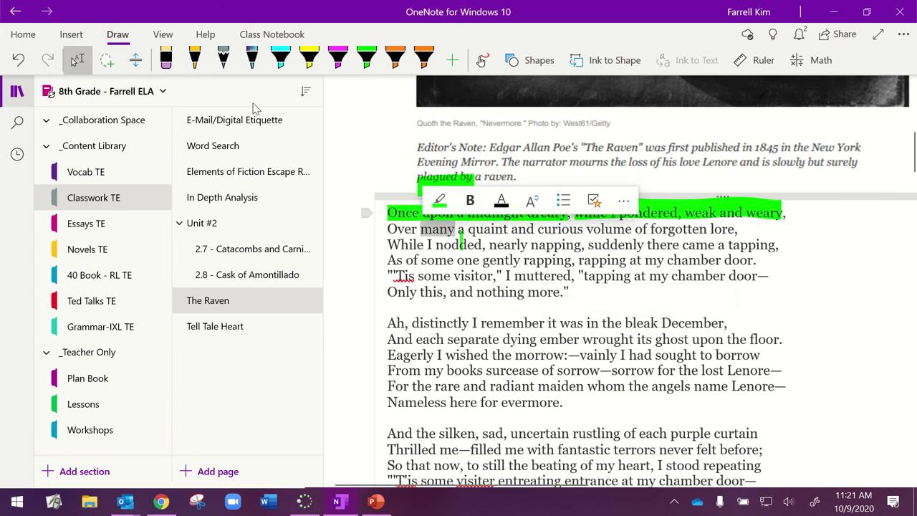
Erase the green ink strokes and remove the highlight from 'Once upon a midnight dreary'.
click(482, 60)
click(165, 60)
drag(434, 233, 502, 147)
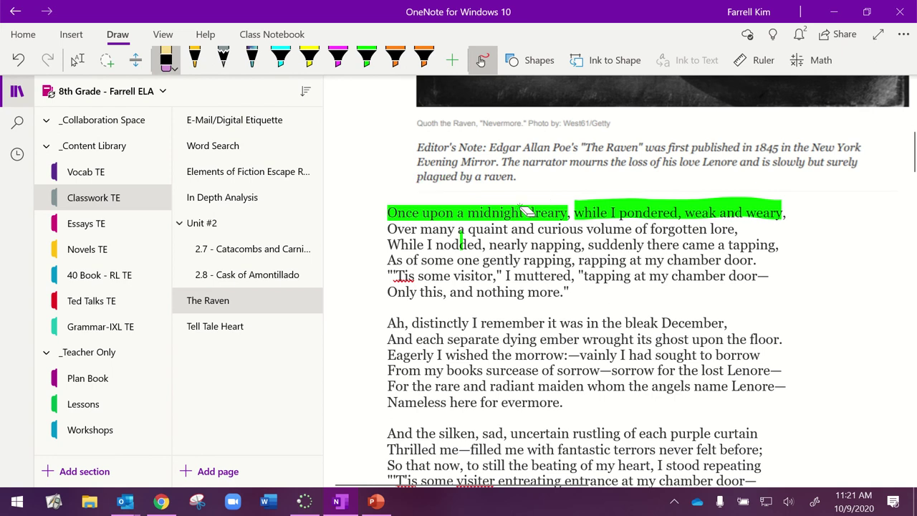
click(718, 212)
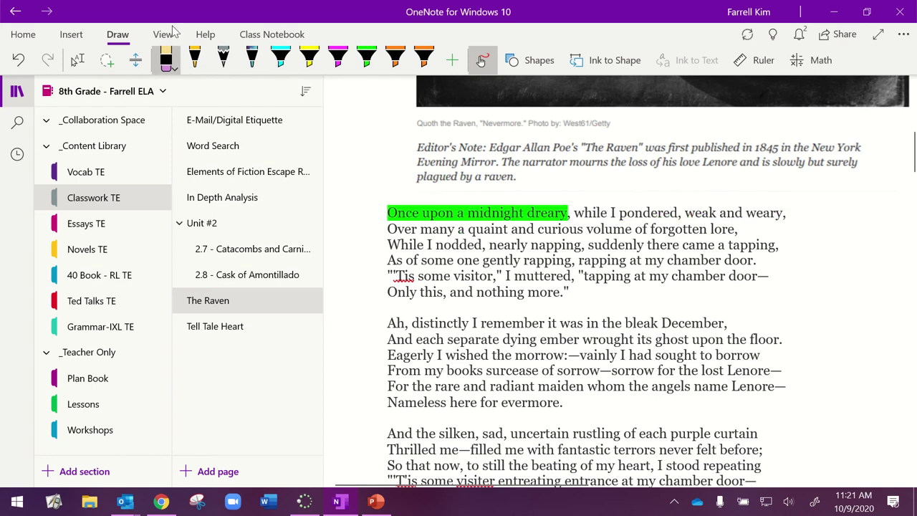
click(77, 60)
drag(568, 213, 380, 212)
click(395, 184)
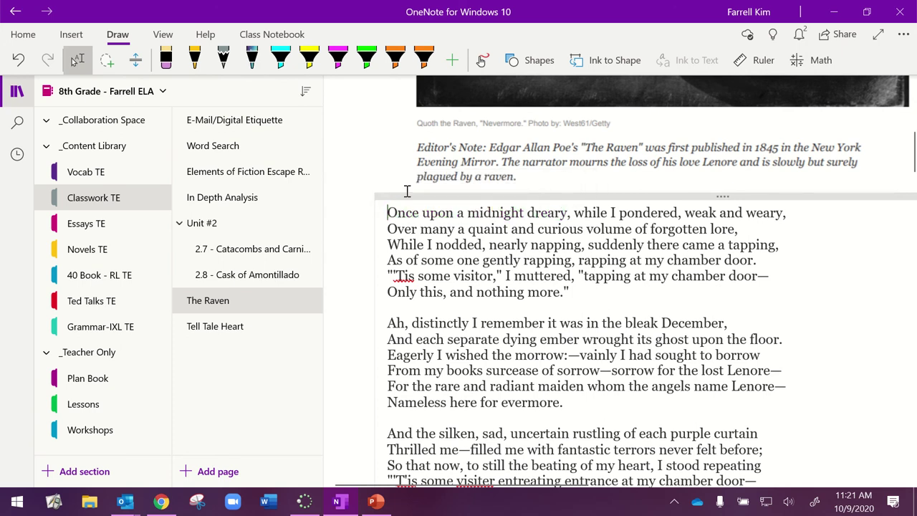
Return to the Workshops section's OneNote - Intermediate page and mark the Creating Pages items.
click(91, 430)
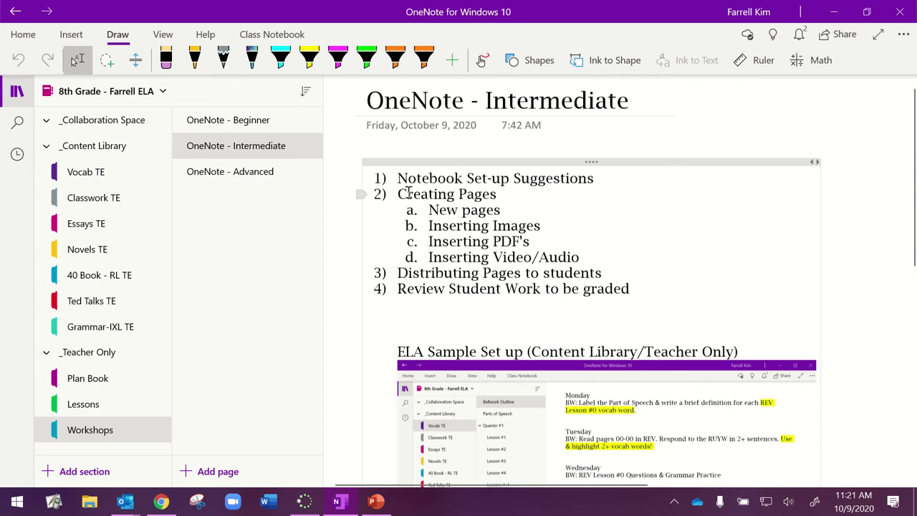
drag(399, 195, 587, 255)
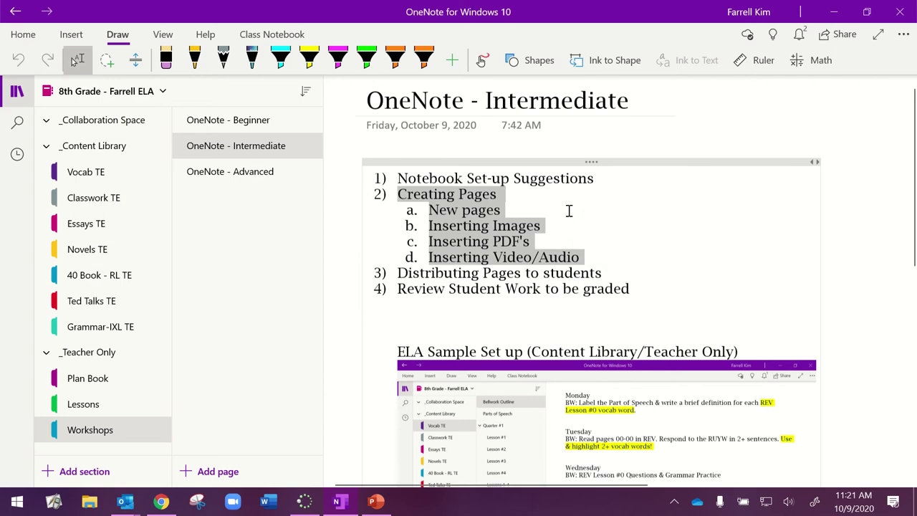
Switch to the 8th Grade - Farrell ELA P1 notebook and open its Vocab TE section.
click(162, 92)
click(164, 174)
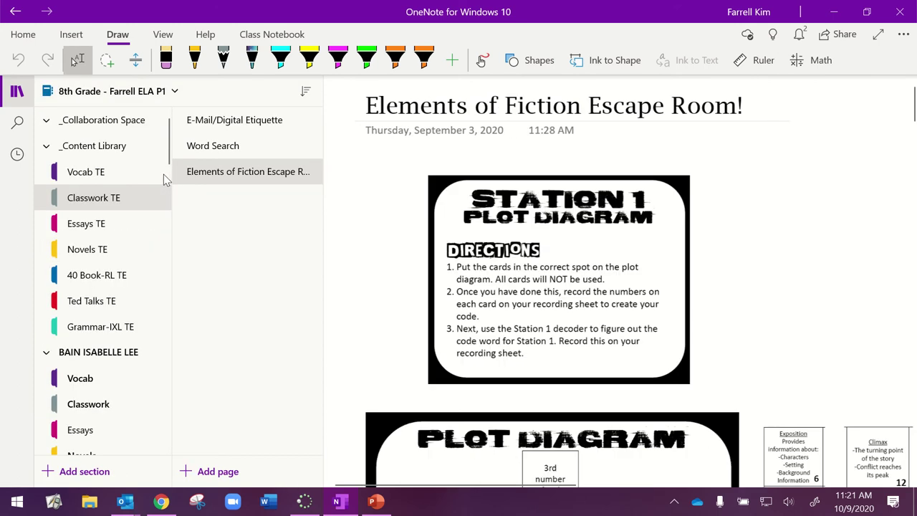
scroll(131, 262, down, 3)
scroll(91, 215, up, 5)
click(86, 172)
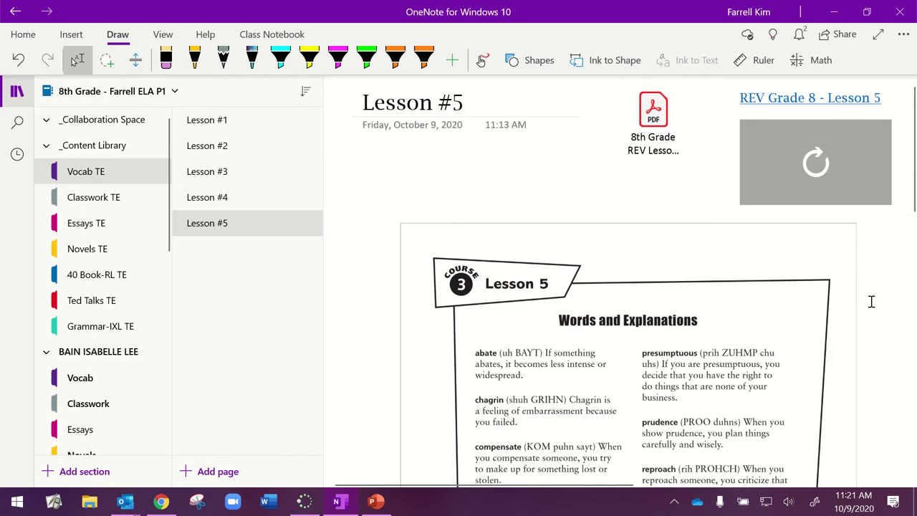
Delete the Novel / Name of Author table below the printout.
scroll(867, 289, down, 2)
scroll(868, 288, down, 10)
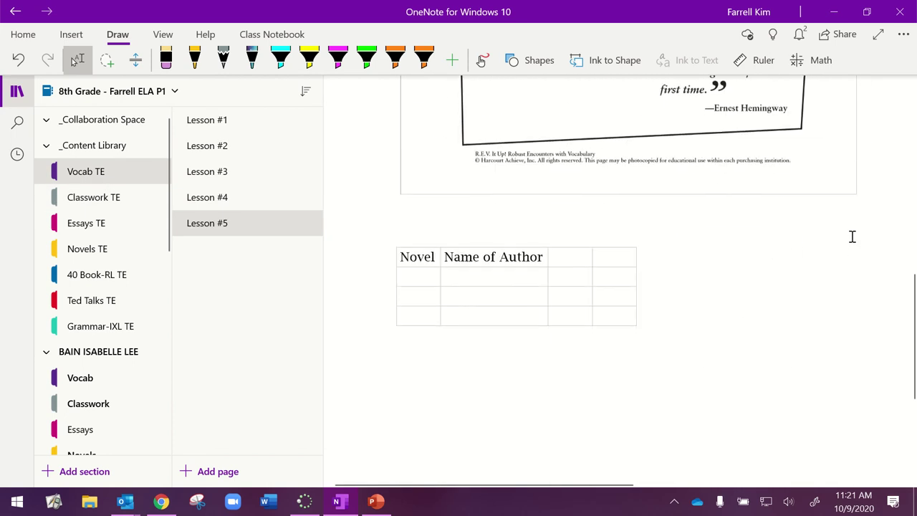
click(625, 238)
key(Delete)
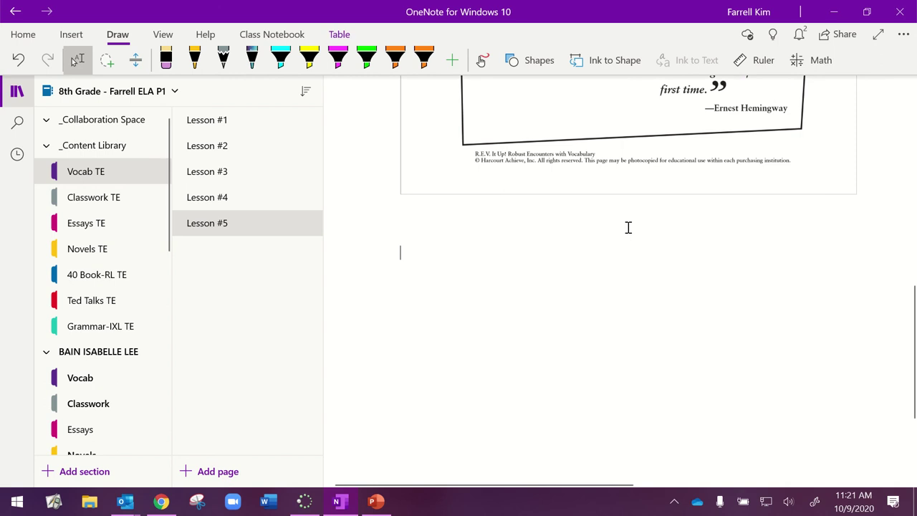
Type 'Monday', 'Pages 44-45', 'Tuesday' and 'Pages 46-47' on separate lines.
text(Mon)
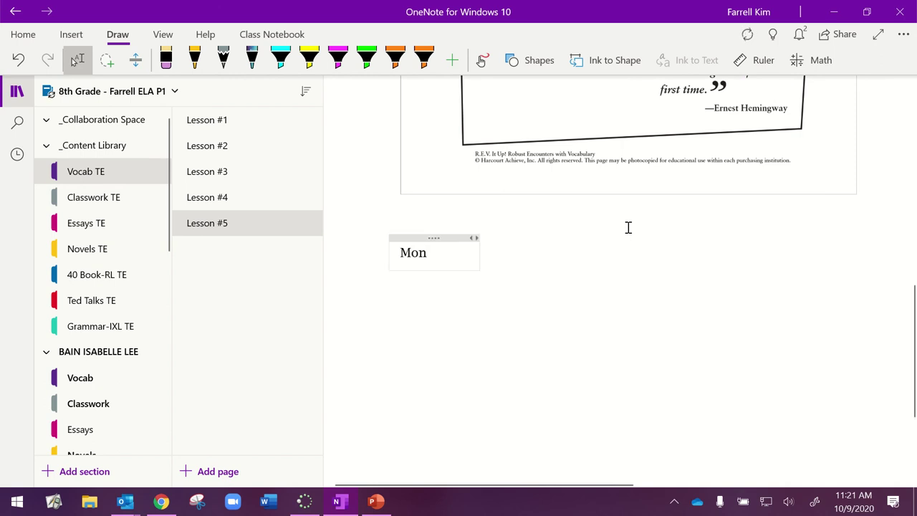
text(day)
key(Return)
text(Pages 44)
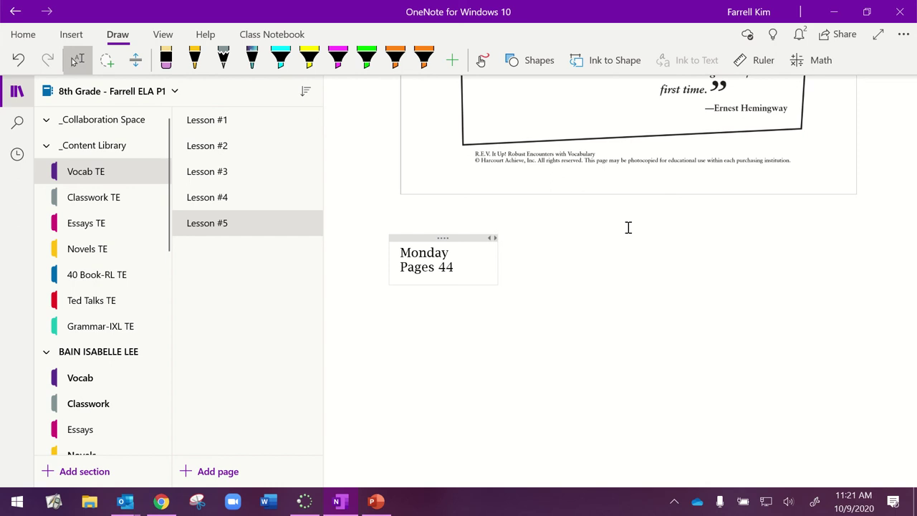
text(-45)
key(Return)
key(Return)
key(Return)
key(Return)
key(Return)
key(Return)
text(Tuesday)
key(Return)
text(Page)
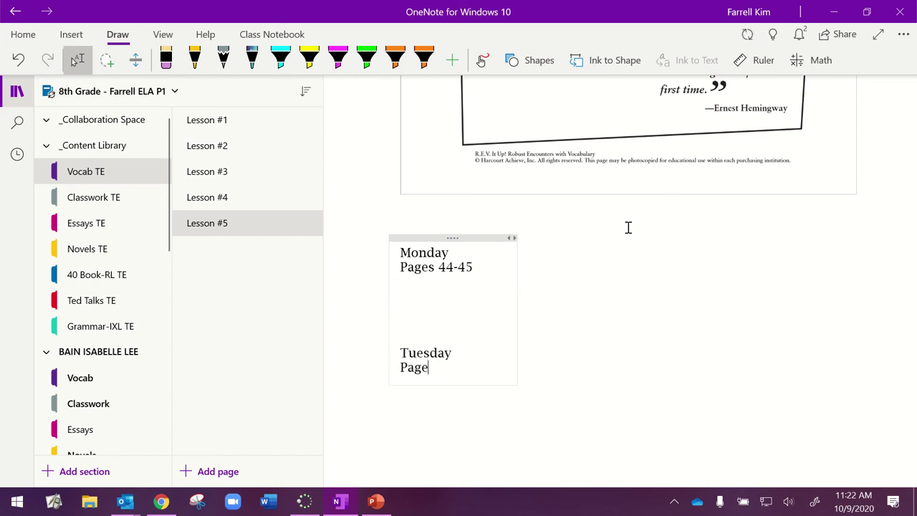
text(s 46-47)
key(Return)
On the Lesson #4 page, type sample text 'Right Her' and 'Each Time' under the bellwork.
click(243, 191)
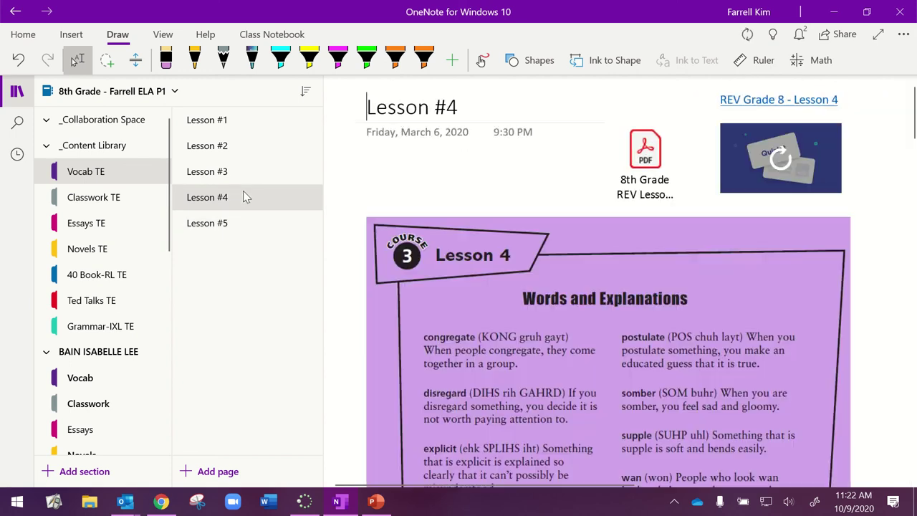
scroll(884, 191, down, 2)
scroll(885, 191, down, 5)
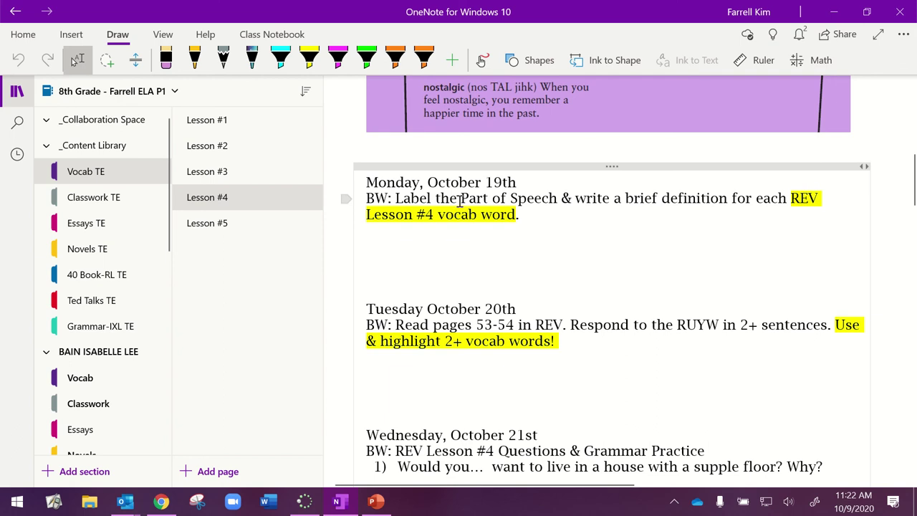
scroll(480, 201, down, 3)
scroll(478, 193, up, 2)
text(Right Here)
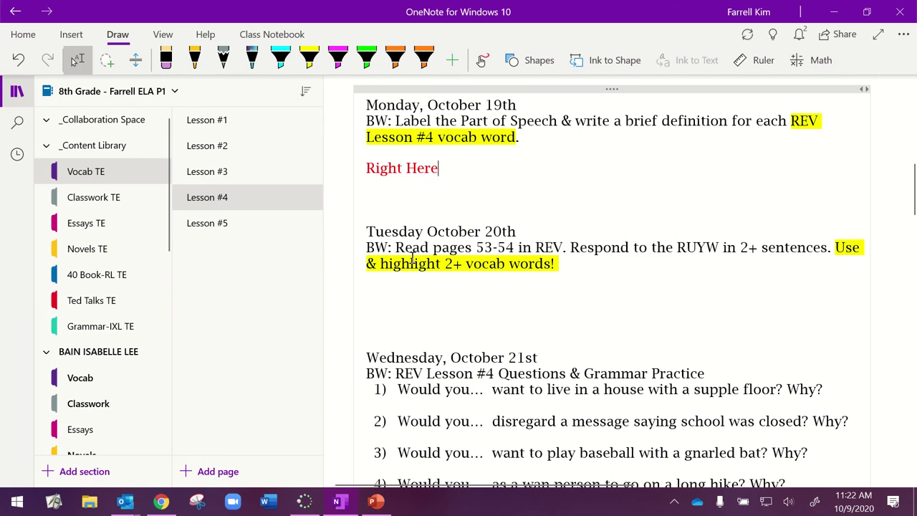
click(411, 299)
text(Each Time)
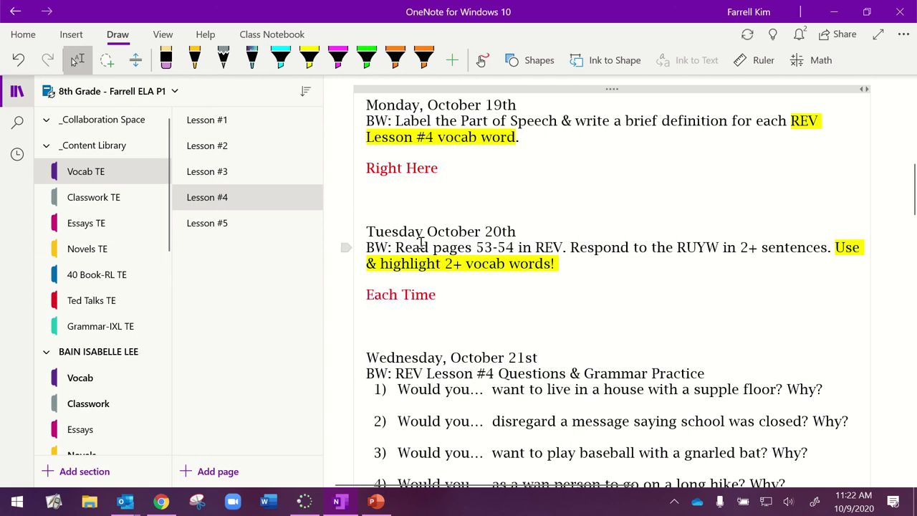
Delete the sample 'Each Time' and 'Right Here' lines, then copy the Lesson #4 page.
drag(371, 184, 360, 156)
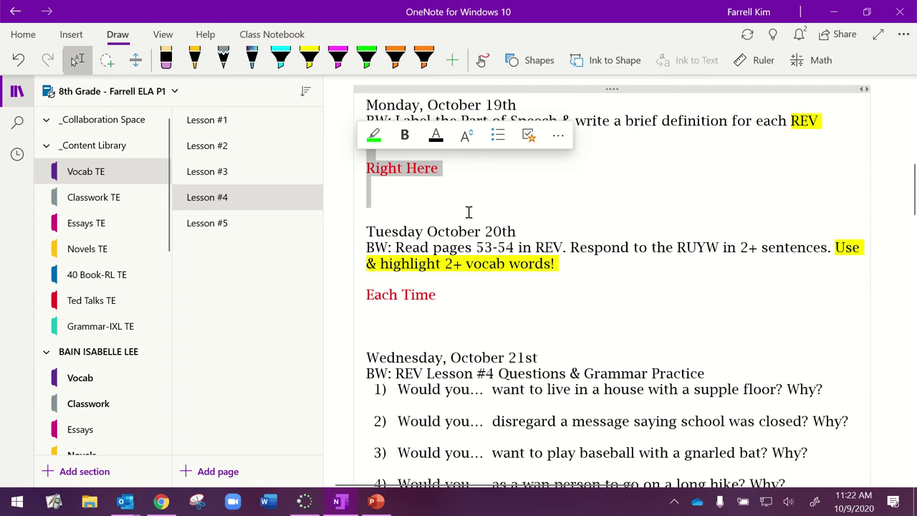
scroll(469, 210, down, 5)
scroll(474, 215, up, 10)
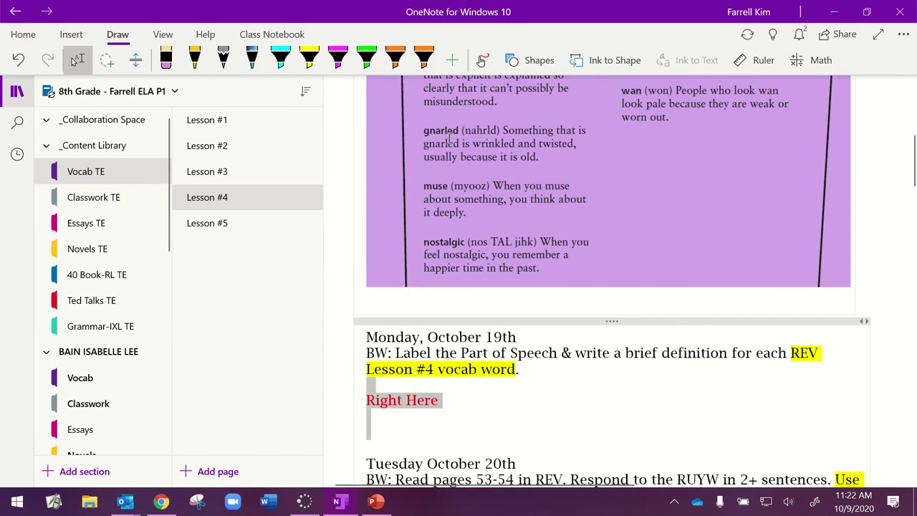
scroll(473, 187, up, 6)
scroll(475, 188, down, 6)
scroll(475, 188, up, 15)
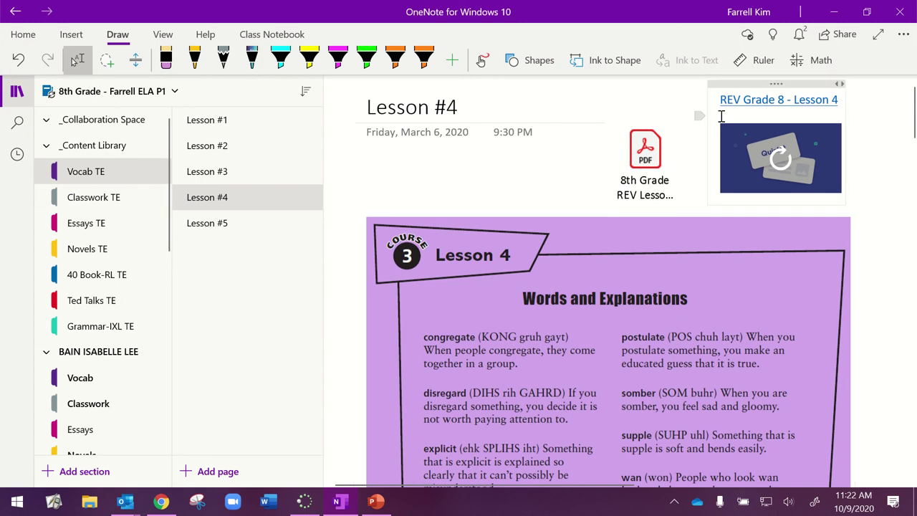
scroll(722, 116, down, 10)
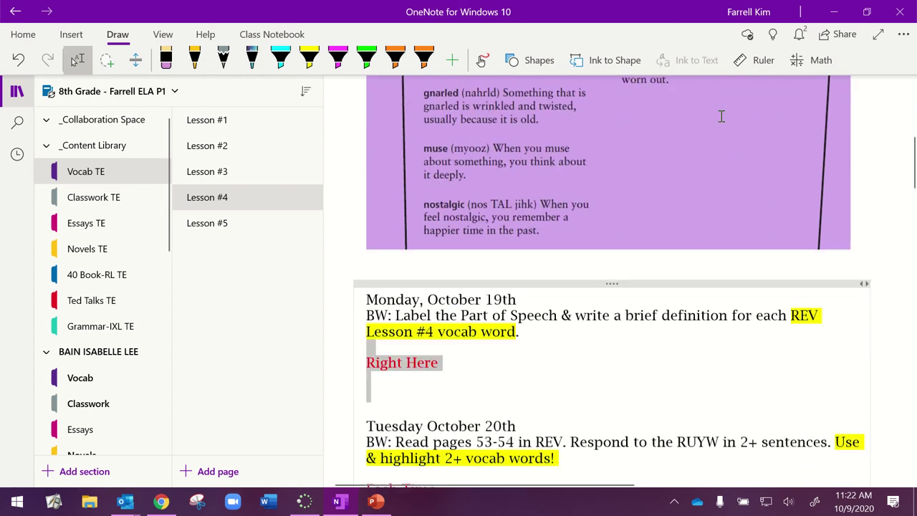
scroll(722, 116, down, 1)
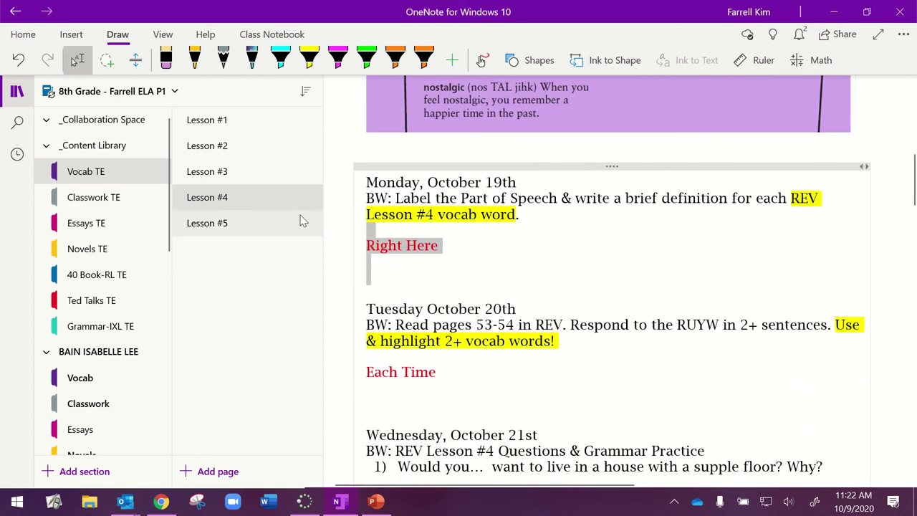
click(346, 372)
key(Delete)
drag(439, 246, 377, 246)
key(Delete)
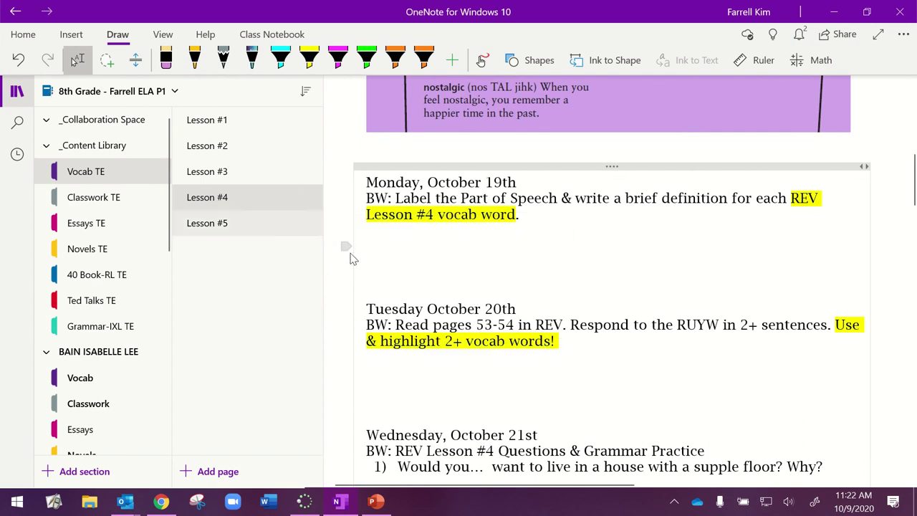
right_click(252, 198)
click(270, 237)
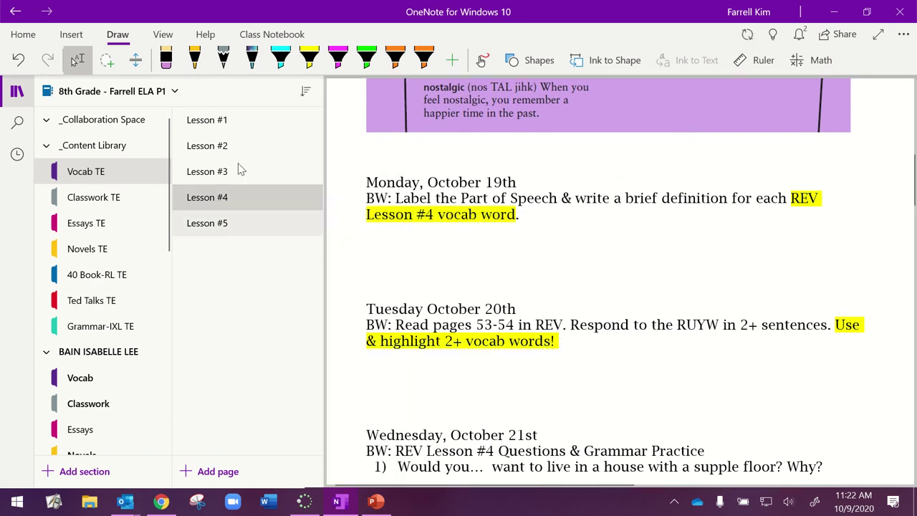
In the P1 notebook, view the Lesson #3 page in the student's Vocab section.
click(136, 88)
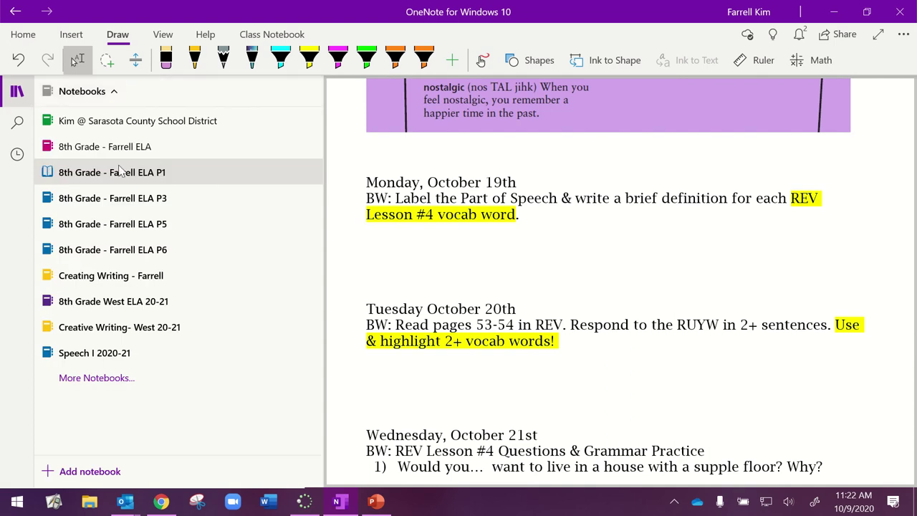
click(120, 172)
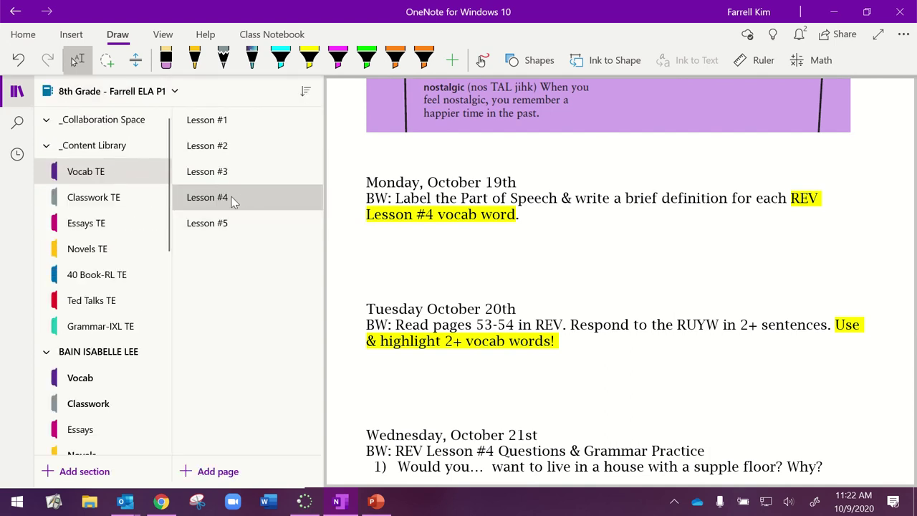
scroll(482, 240, up, 5)
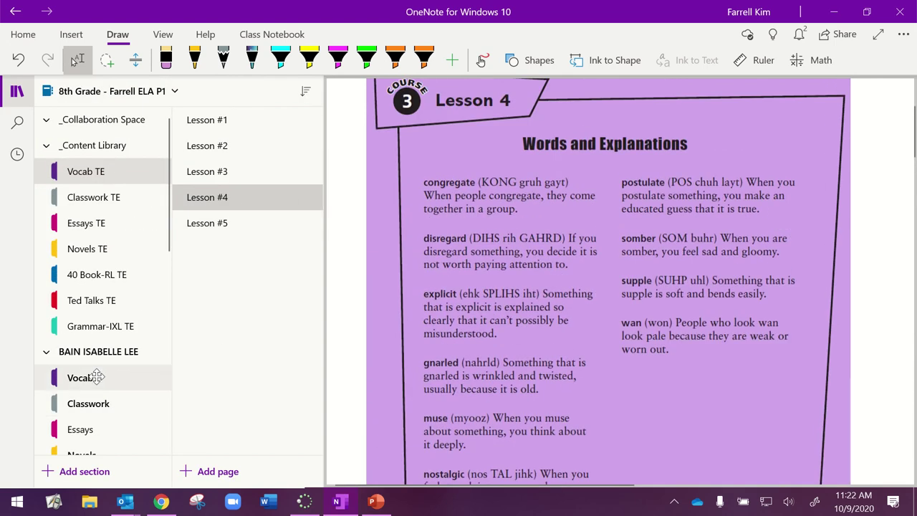
click(95, 378)
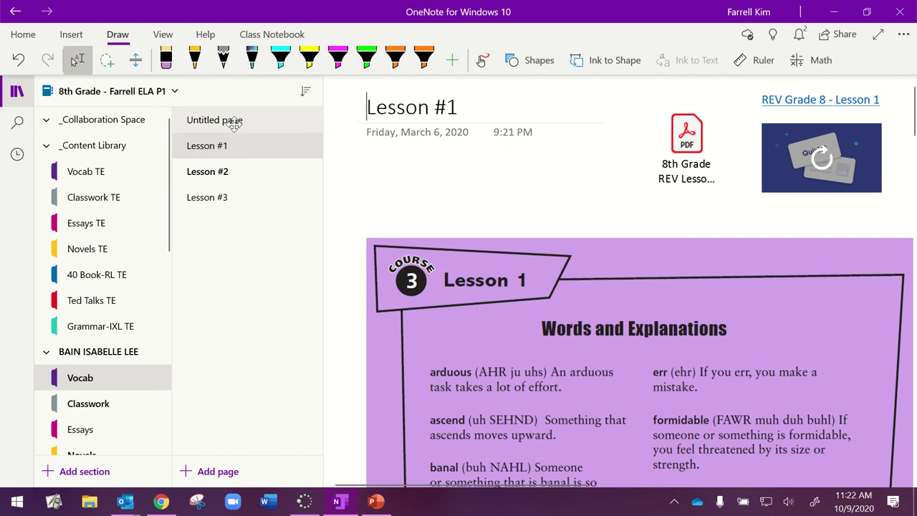
click(226, 198)
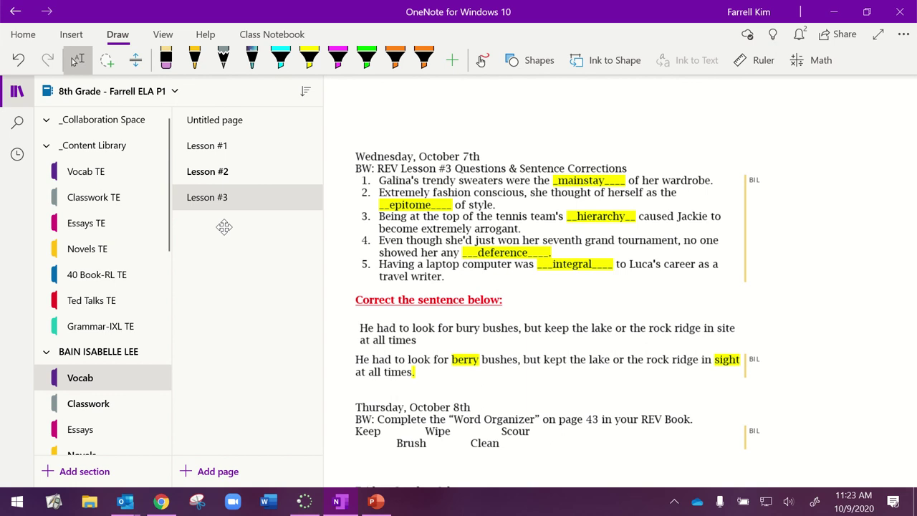
Back in Vocab TE, delete the extra page after Lesson #4 and show Lesson #4 from the top.
click(116, 172)
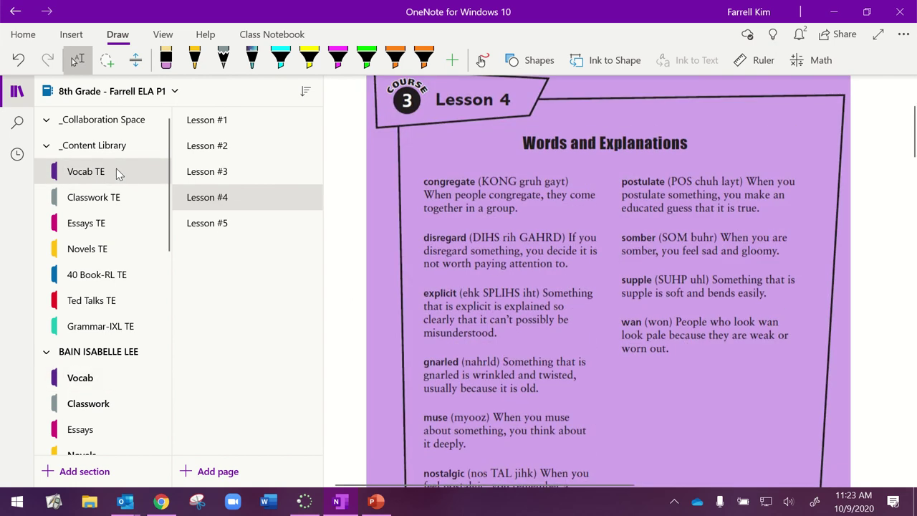
click(219, 231)
right_click(219, 235)
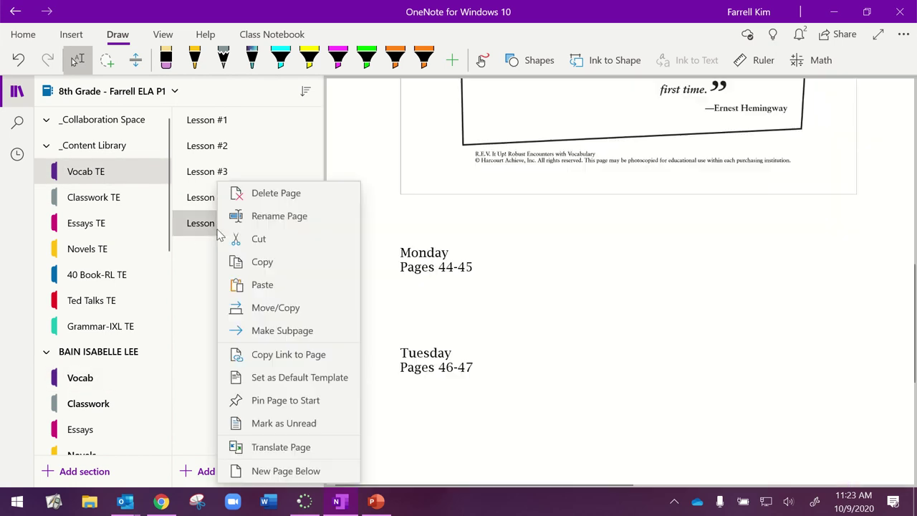
key(Escape)
key(Up)
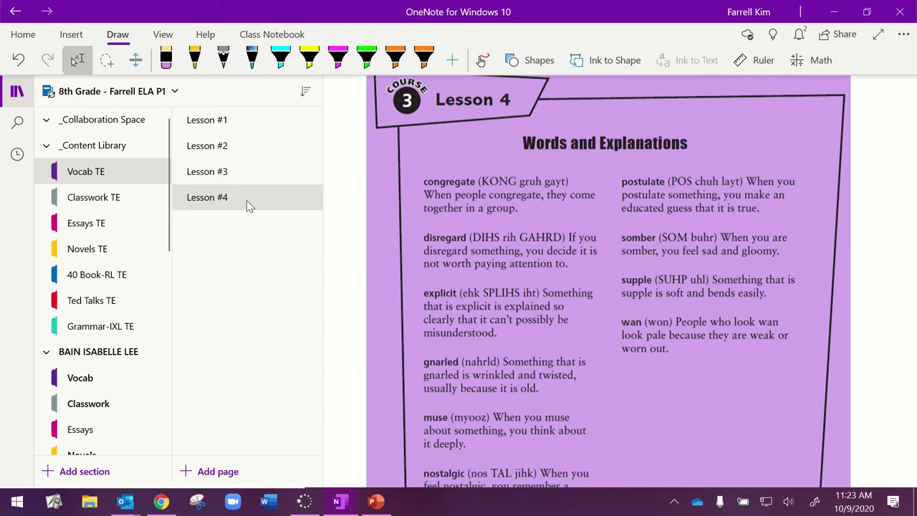
scroll(497, 221, up, 3)
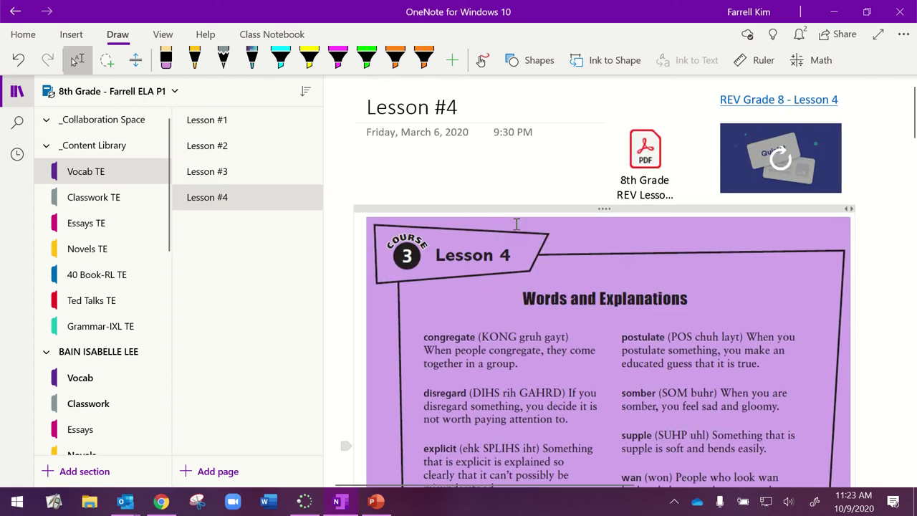
From the Class Notebook tab, show the Distribute Page options for the Lesson #4 page.
click(285, 37)
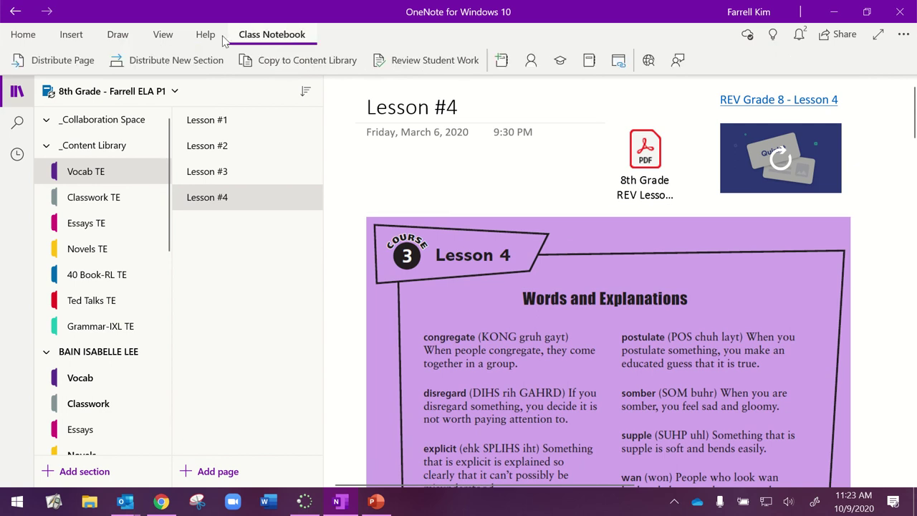
click(48, 63)
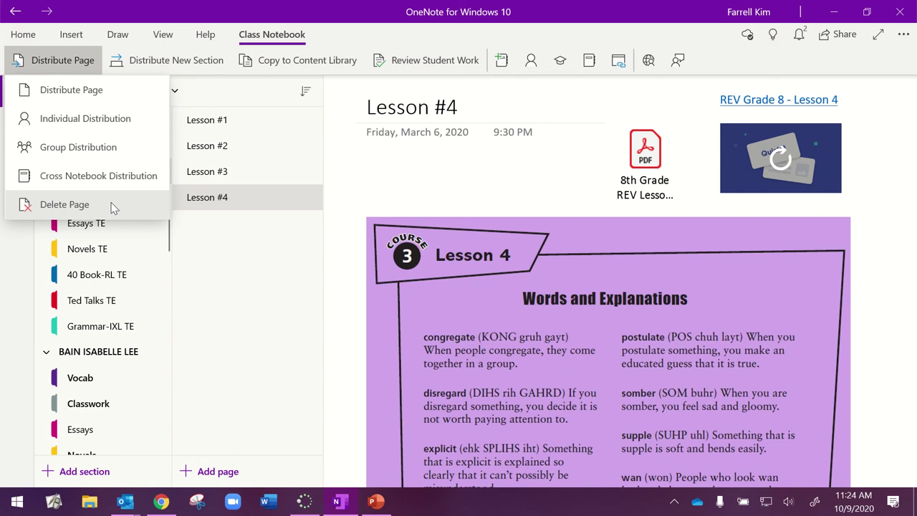
Distribute Lesson #4 with the students' Vocab section as the destination.
click(71, 89)
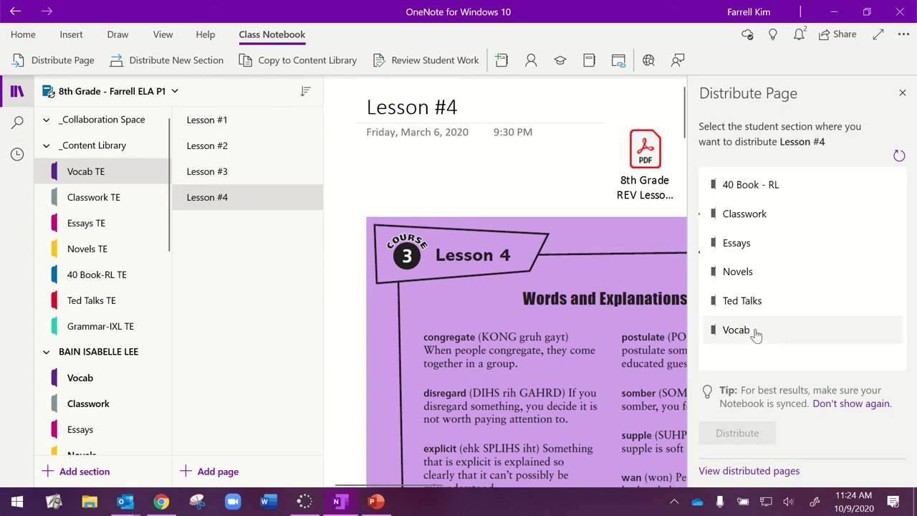
click(740, 335)
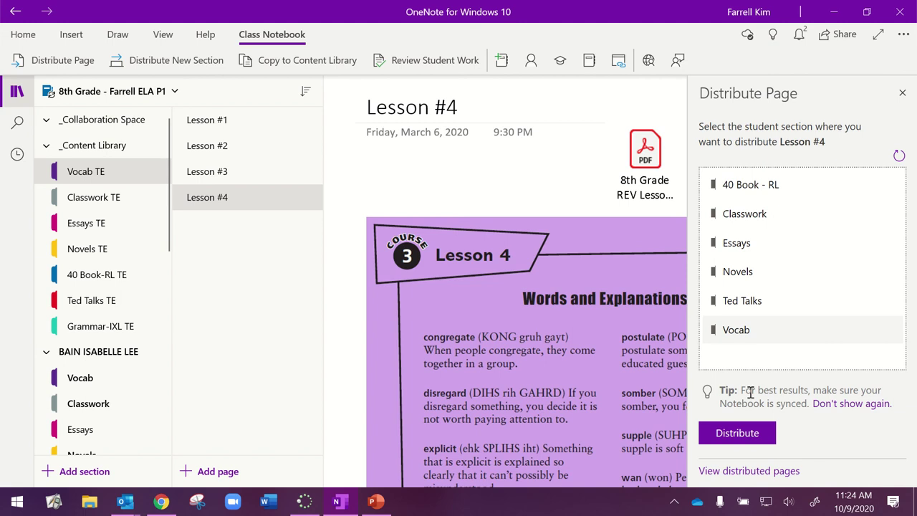
click(738, 432)
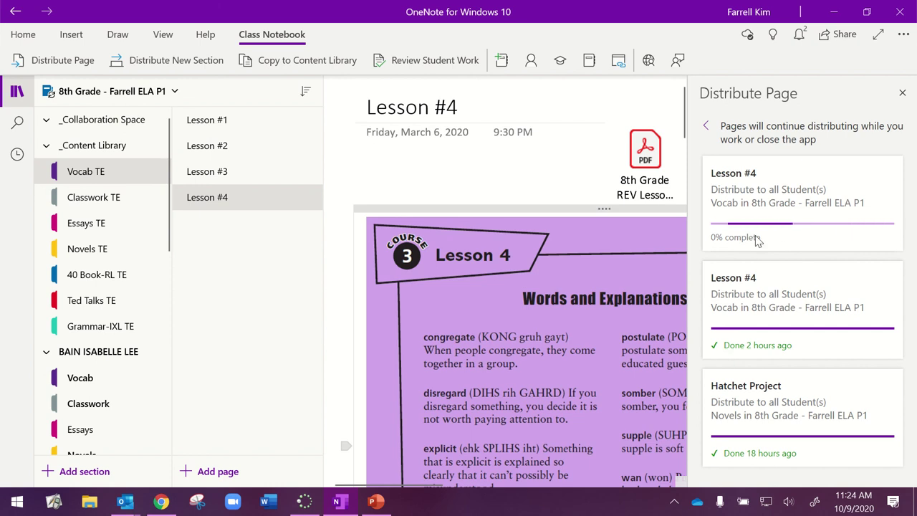
Open the first student's Vocab section and their distributed Lesson #4 page.
click(110, 376)
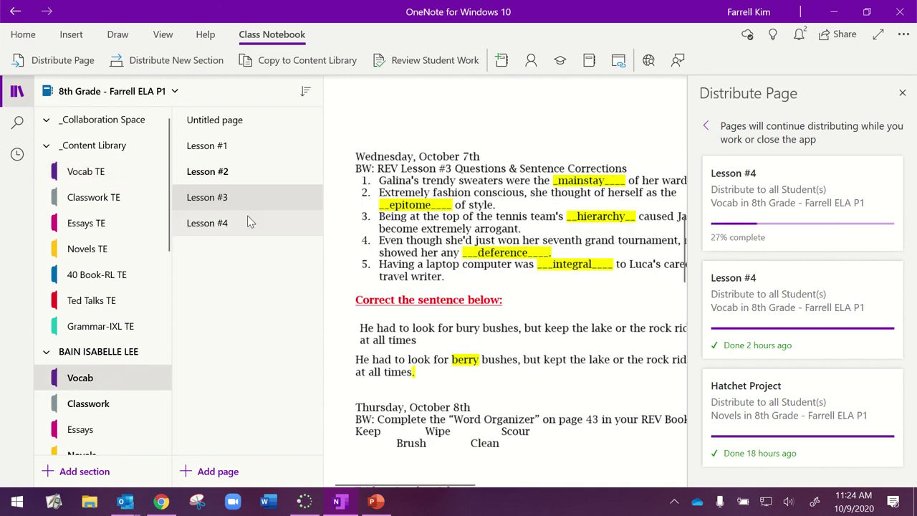
click(258, 229)
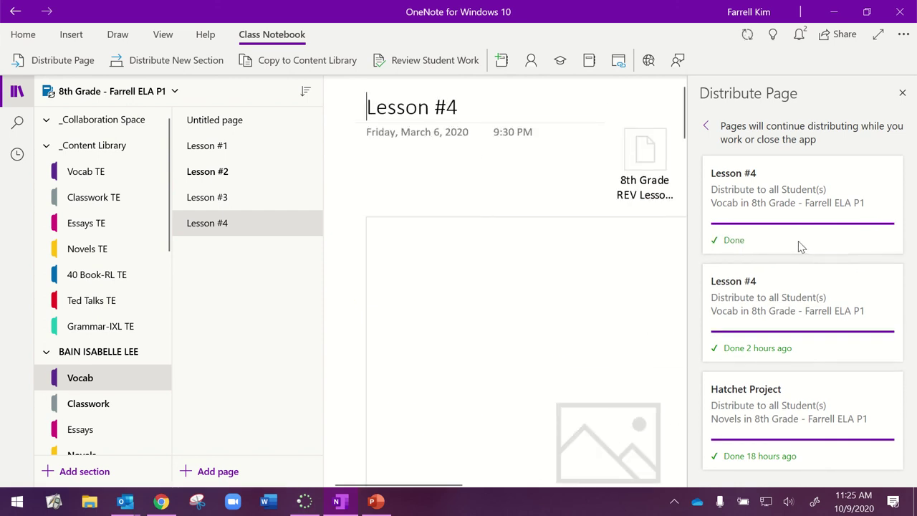
Close the distribution pane and type 'Complete her work here' under Monday's entry.
click(902, 94)
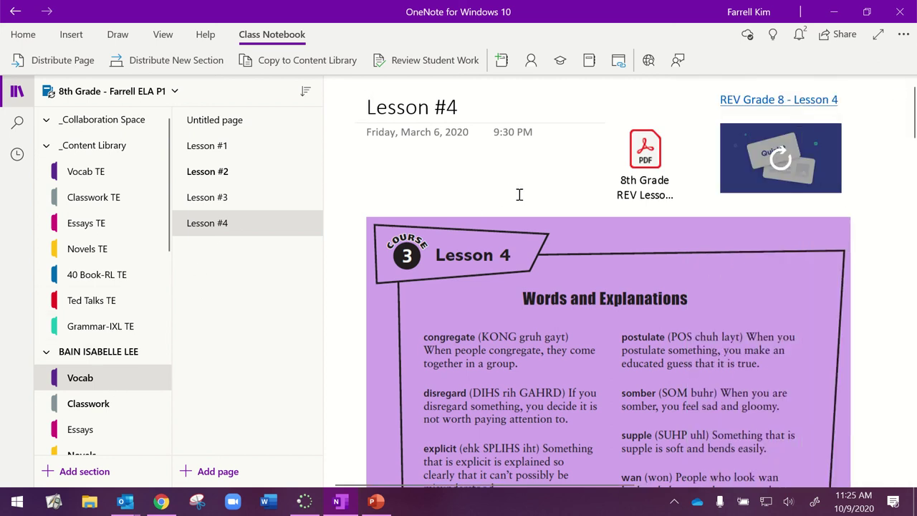
scroll(544, 194, down, 1)
scroll(544, 193, down, 5)
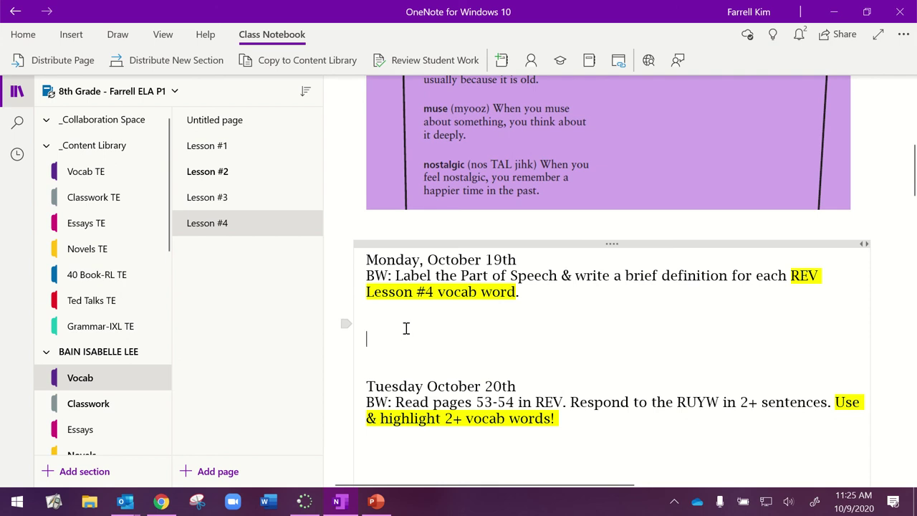
text(Complet e her work here)
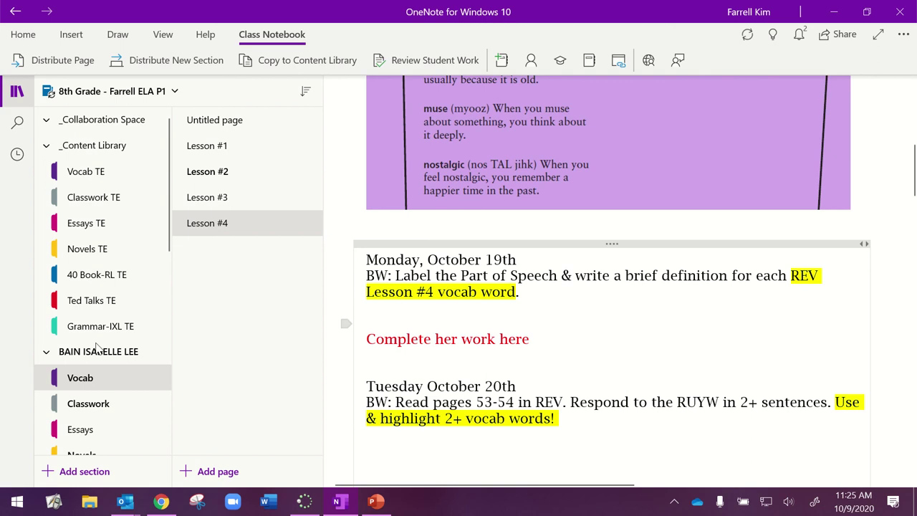
Open the next student's Vocab section and their Lesson #4 page.
scroll(107, 322, down, 5)
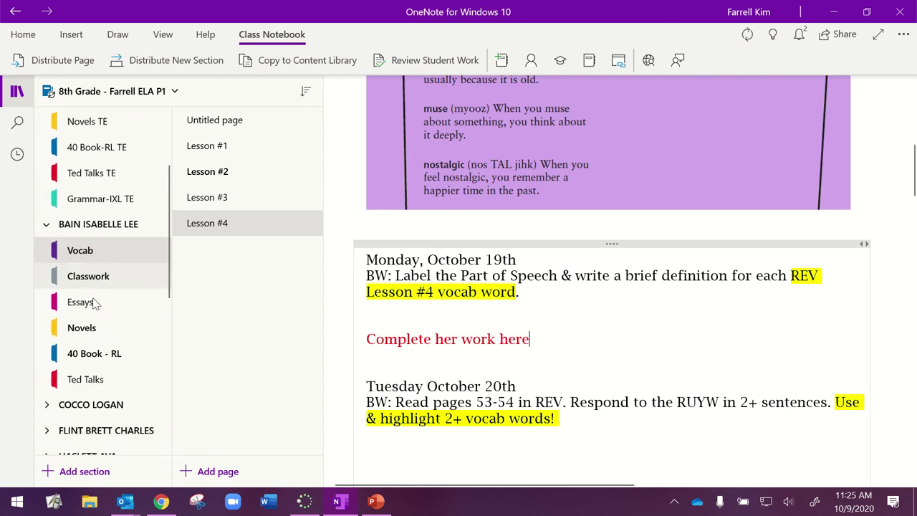
click(104, 332)
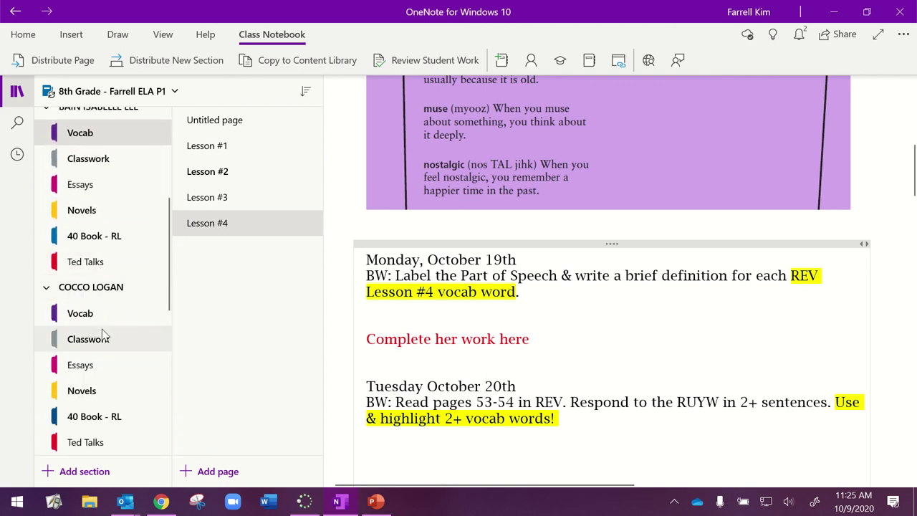
click(97, 319)
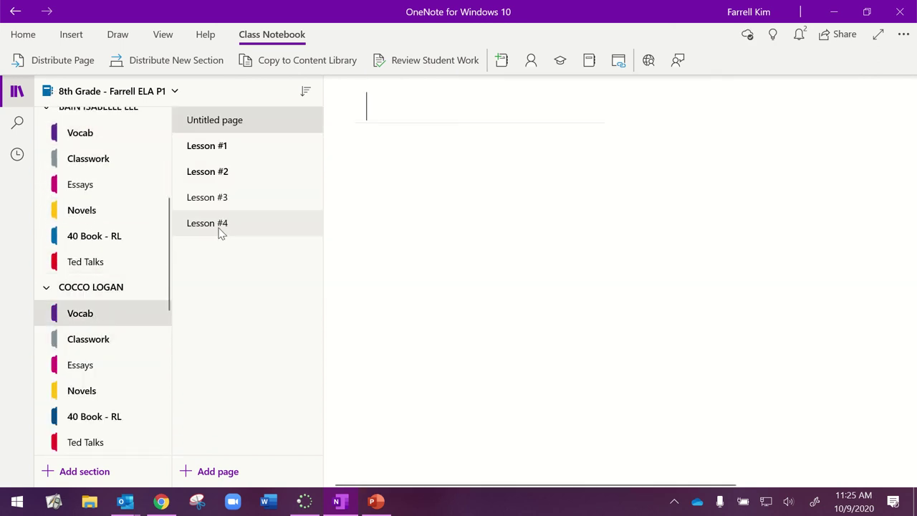
click(245, 227)
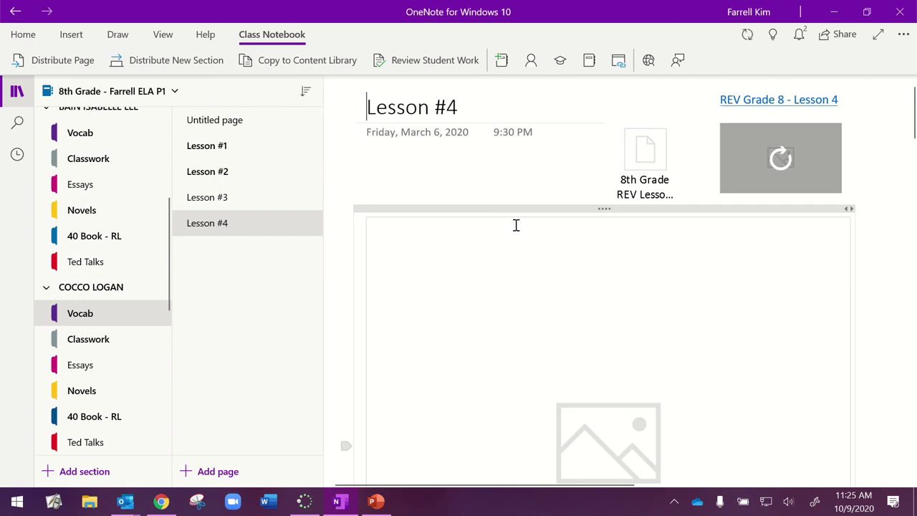
Write 'Work Here' under Monday and 'Right Here' under Tuesday's bellwork.
scroll(516, 225, down, 10)
click(428, 257)
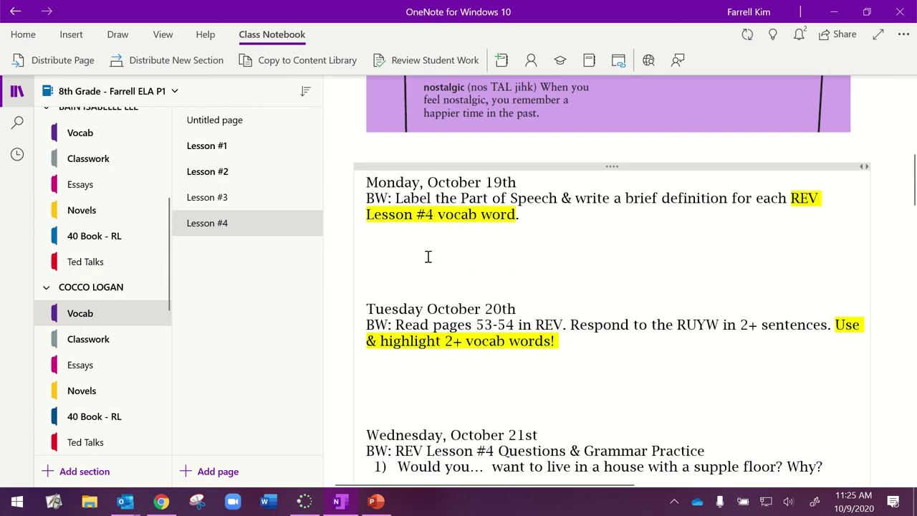
text(Work Here)
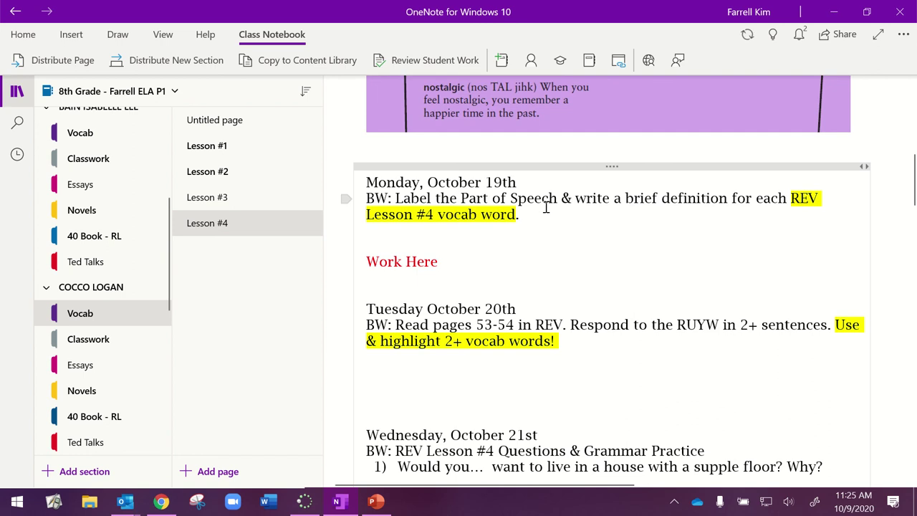
scroll(559, 185, down, 1)
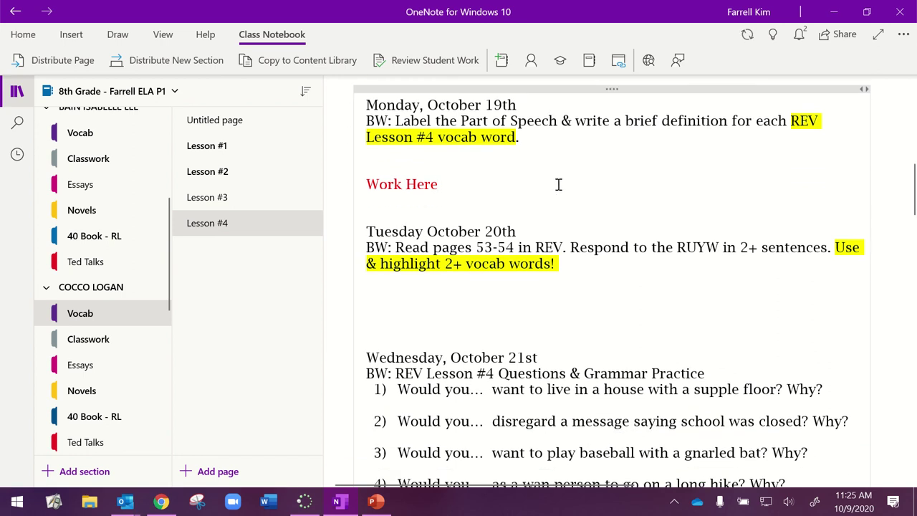
scroll(559, 184, down, 1)
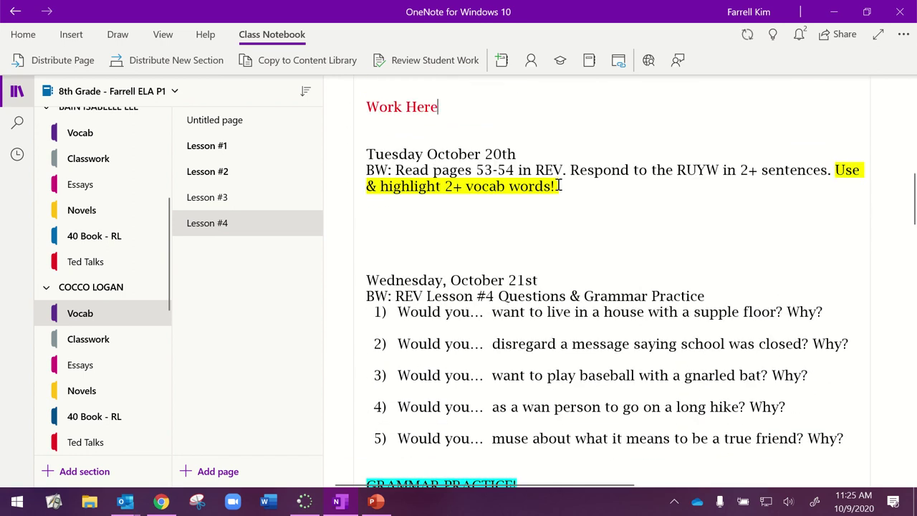
scroll(559, 185, up, 2)
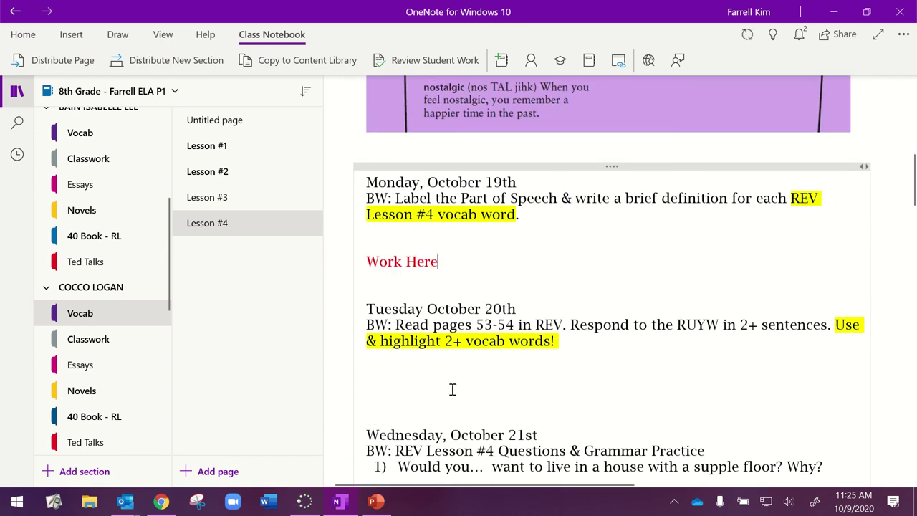
text(Right Here)
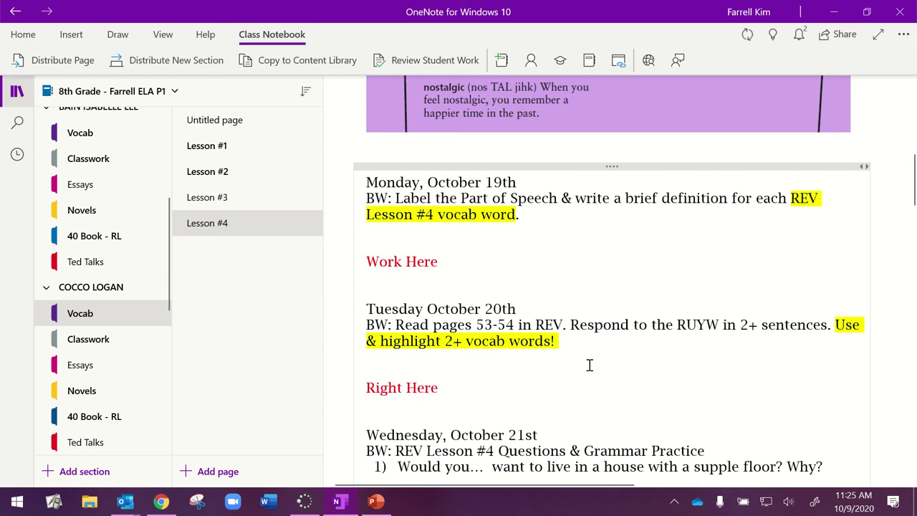
scroll(590, 366, up, 9)
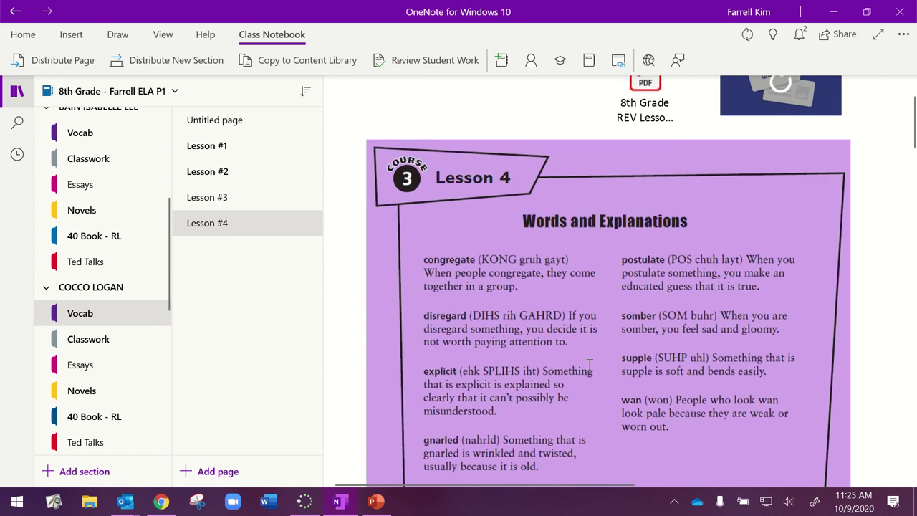
Glance at the Distribute Page menu, then show the Review Student Work options.
click(55, 57)
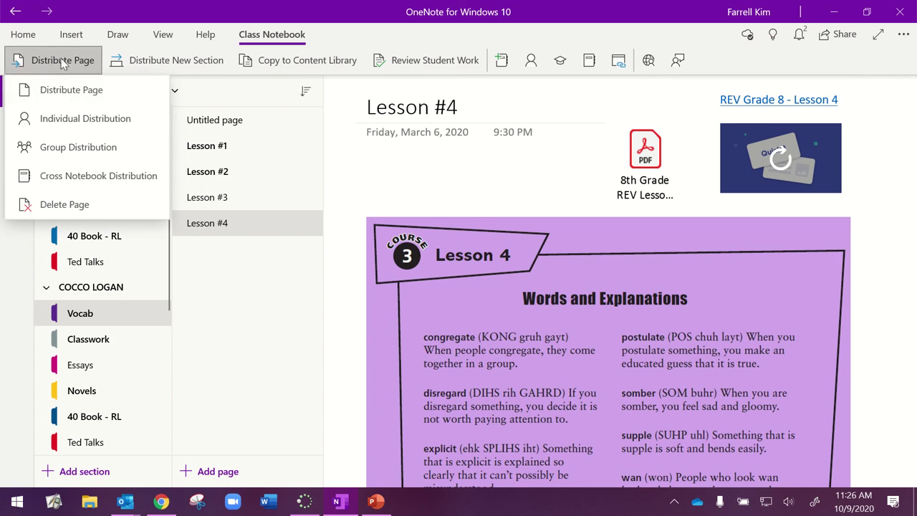
click(63, 64)
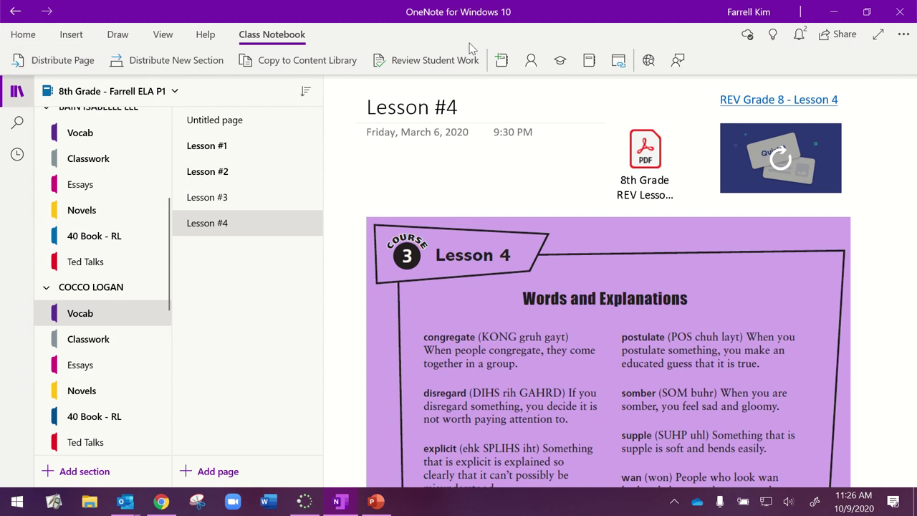
click(433, 62)
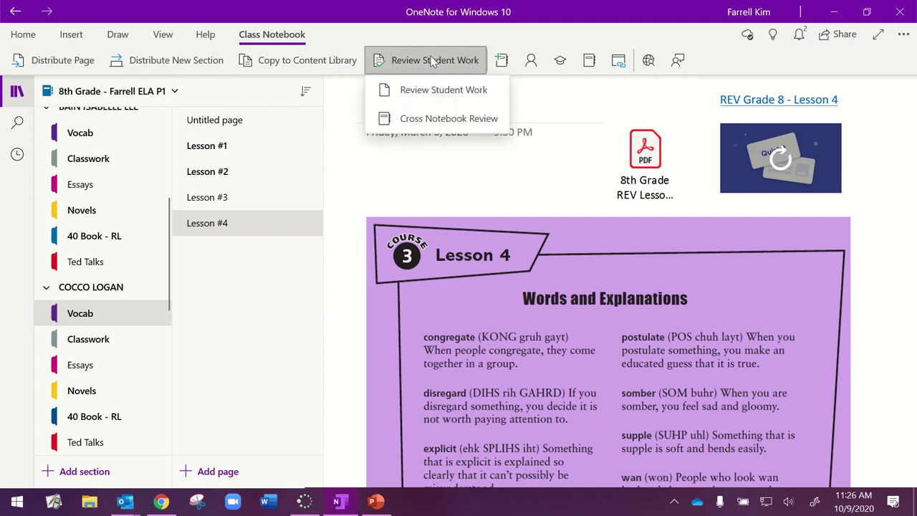
Start Review Student Work for the Vocab section's Lesson #4 page to list the students.
click(432, 91)
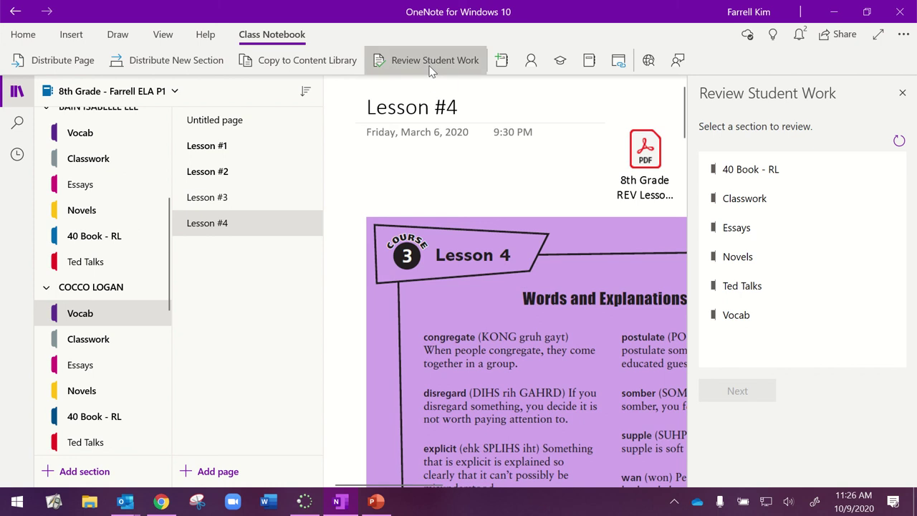
click(738, 315)
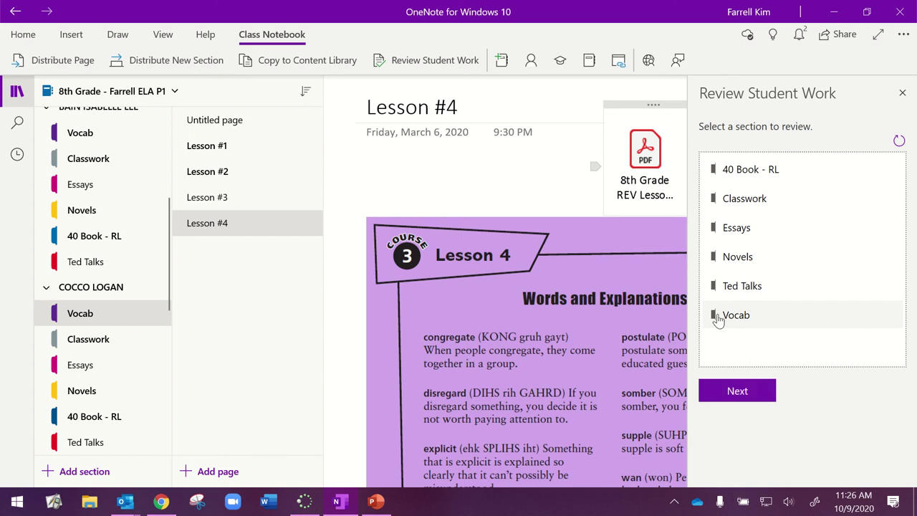
click(748, 399)
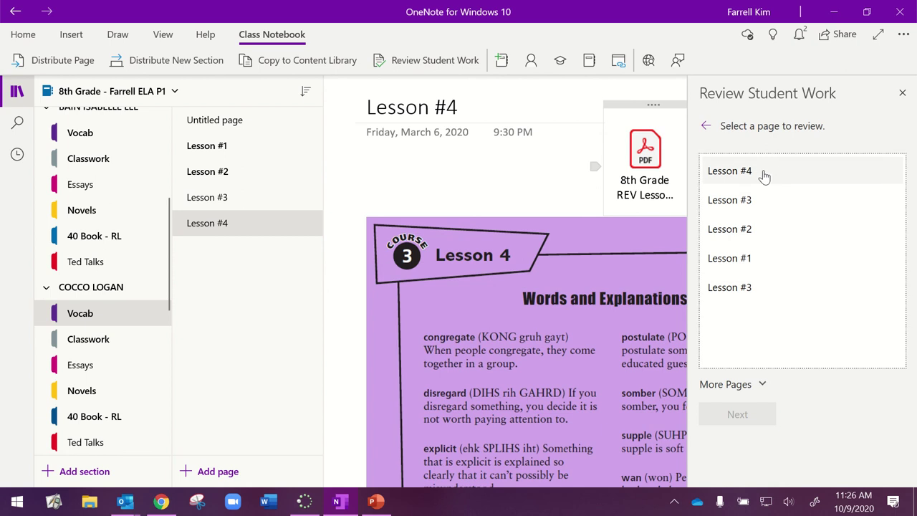
click(764, 175)
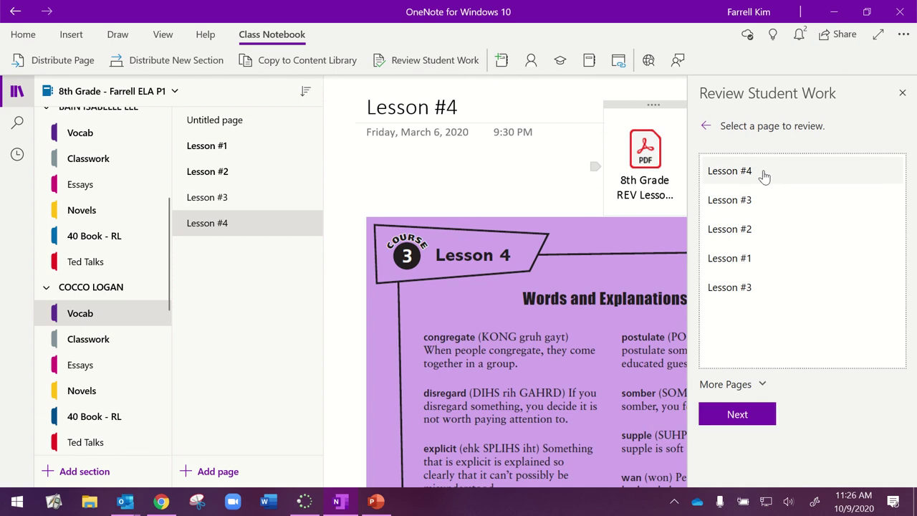
click(759, 417)
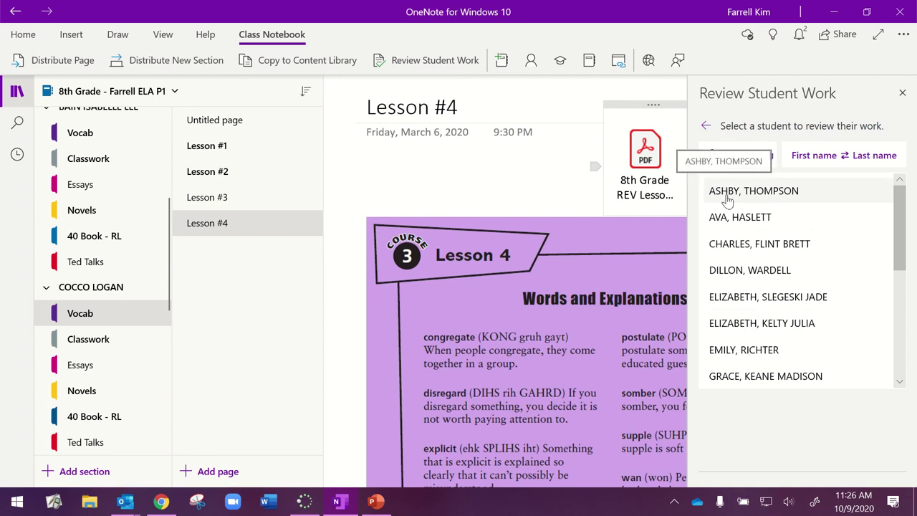
Sort students by first name and open the first student's Lesson #4 page.
click(816, 162)
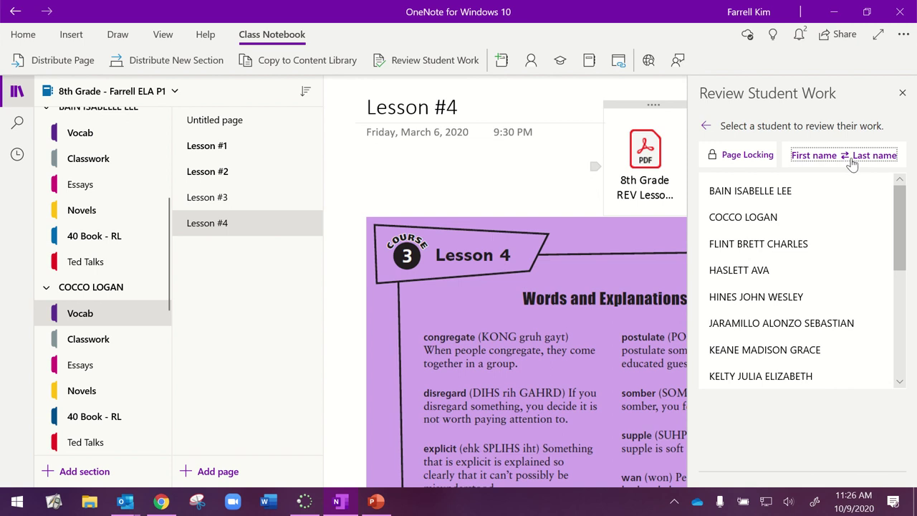
click(792, 203)
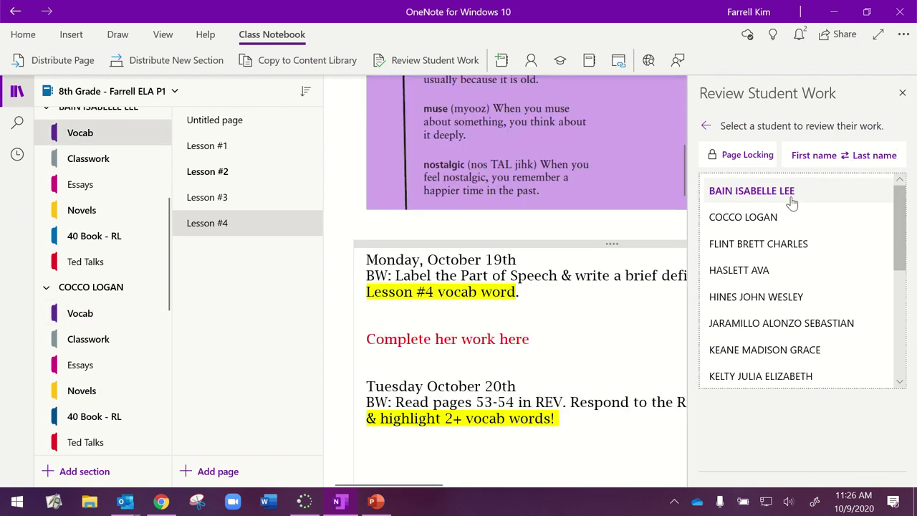
scroll(107, 229, up, 1)
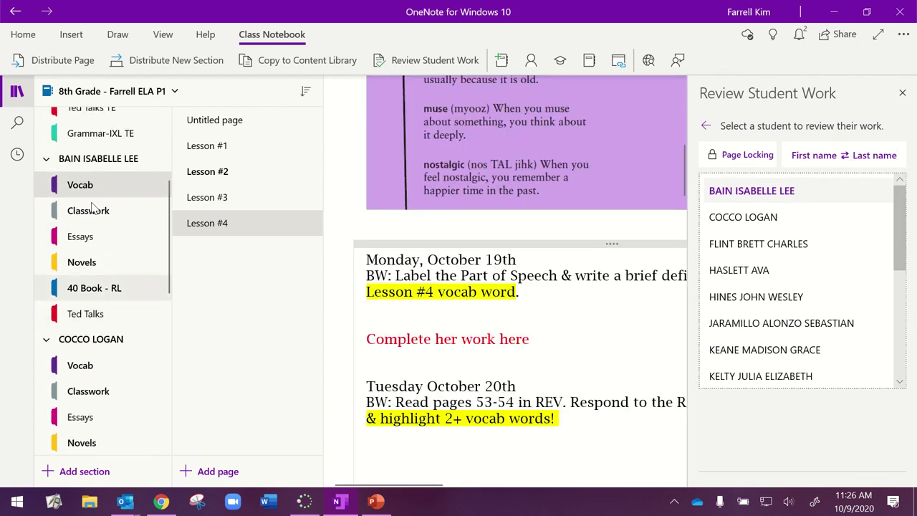
scroll(500, 257, up, 6)
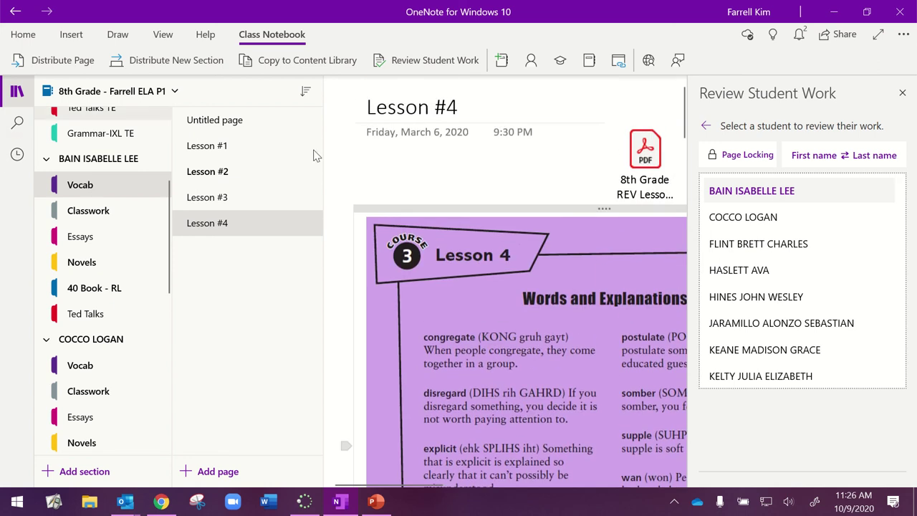
scroll(545, 251, down, 10)
scroll(546, 253, down, 1)
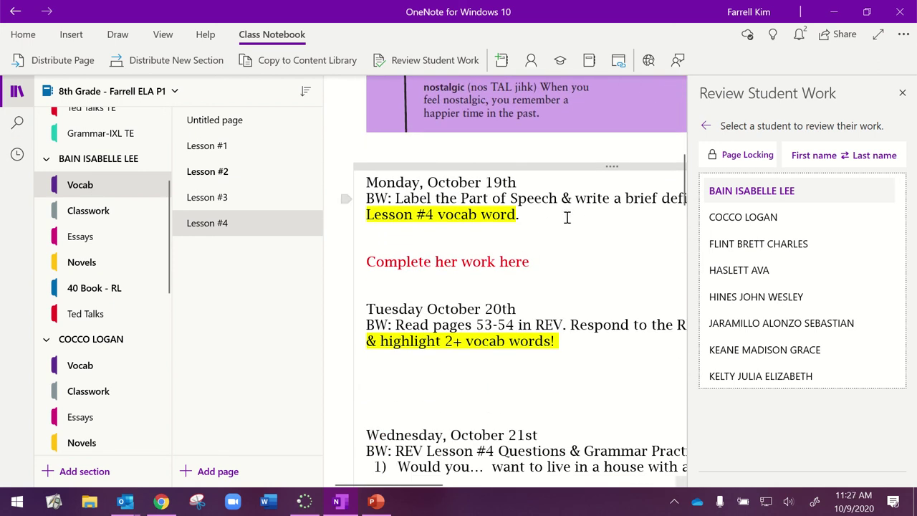
Type 'Great Job!' under 'Complete her work here' and pick the yellow pencil.
click(517, 286)
text(Great )
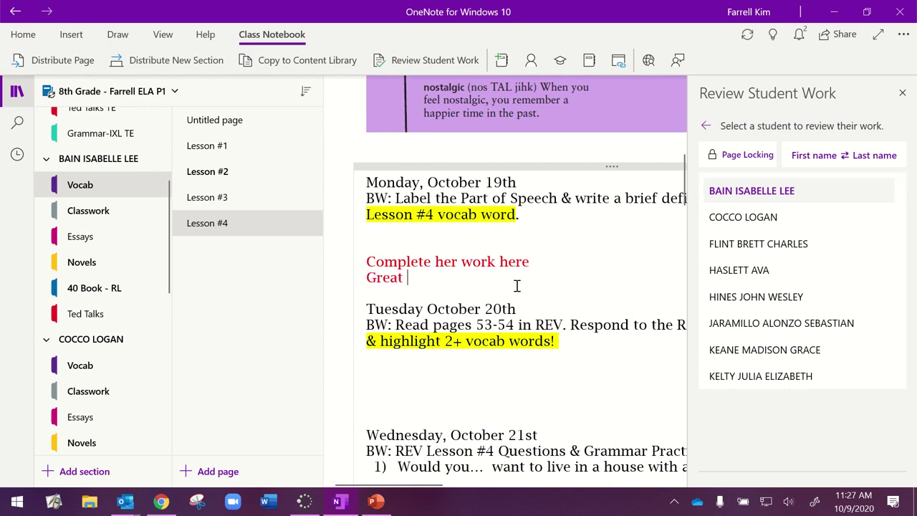
text(Job!)
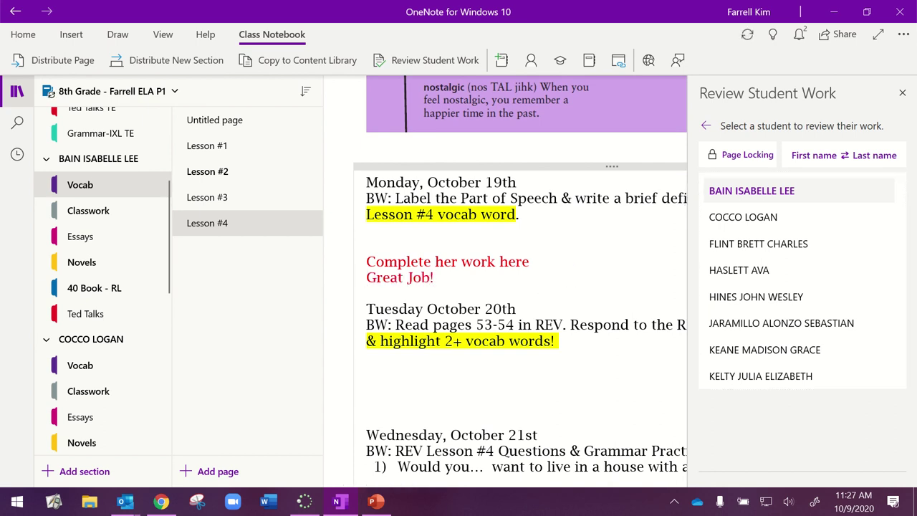
click(117, 34)
click(194, 57)
Hand-write a yellow 100% on the first student's page, then open the second student's.
mouse_move(578, 248)
mouse_down()
mouse_move(579, 264)
mouse_move(606, 259)
mouse_move(656, 213)
mouse_up()
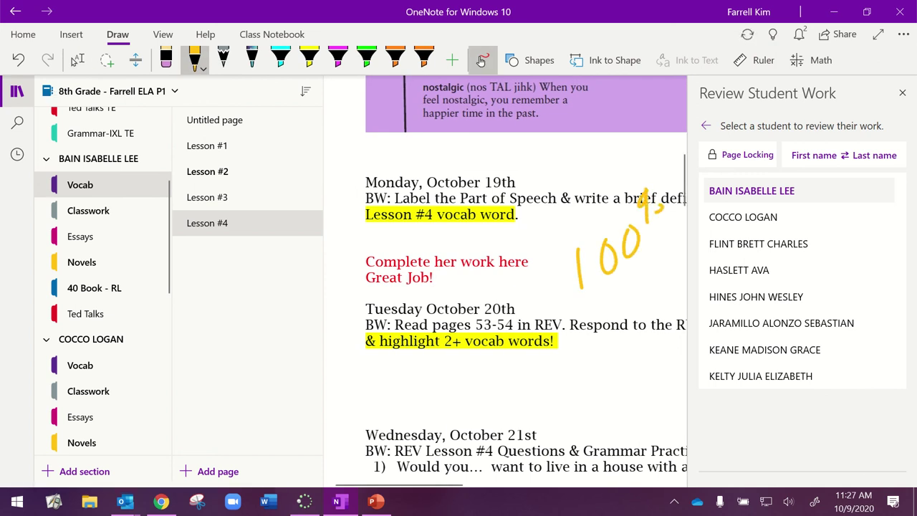
scroll(463, 252, down, 2)
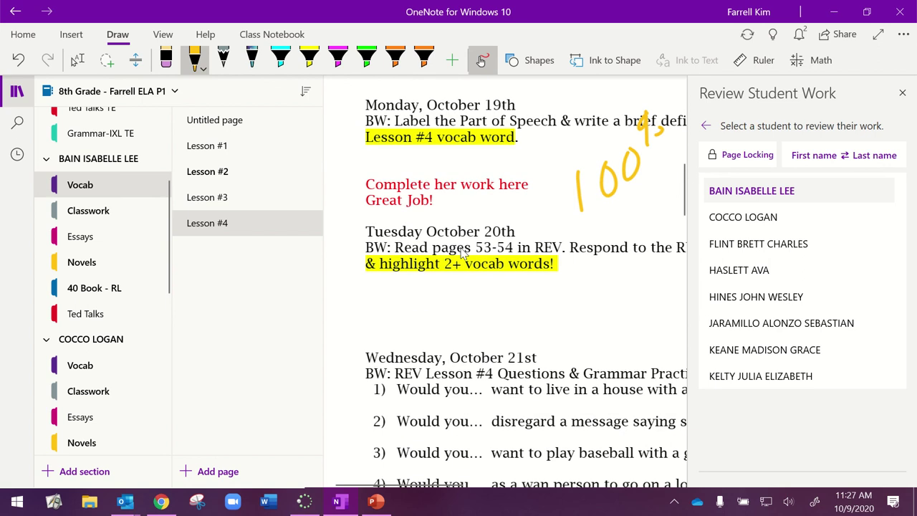
click(745, 218)
scroll(611, 192, down, 10)
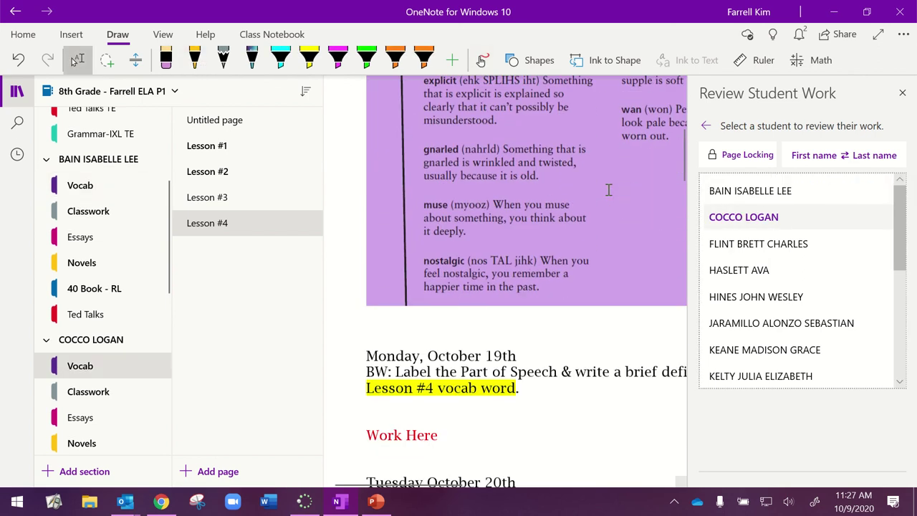
scroll(608, 190, up, 3)
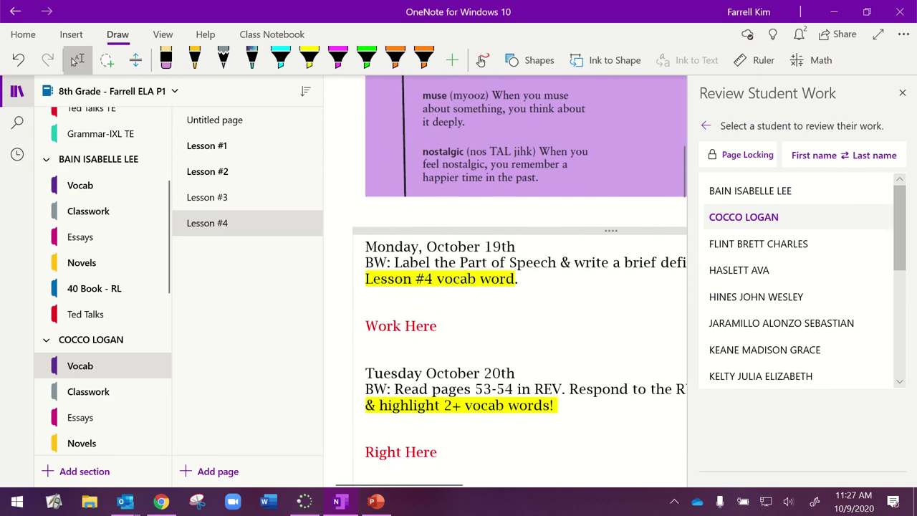
Ink a yellow 100 beside 'Work Here' and move on to the third student.
click(481, 61)
drag(519, 334, 533, 377)
mouse_move(550, 333)
mouse_down()
mouse_move(546, 350)
mouse_move(555, 330)
mouse_up()
mouse_move(566, 327)
mouse_down()
mouse_move(563, 346)
mouse_move(582, 314)
mouse_up()
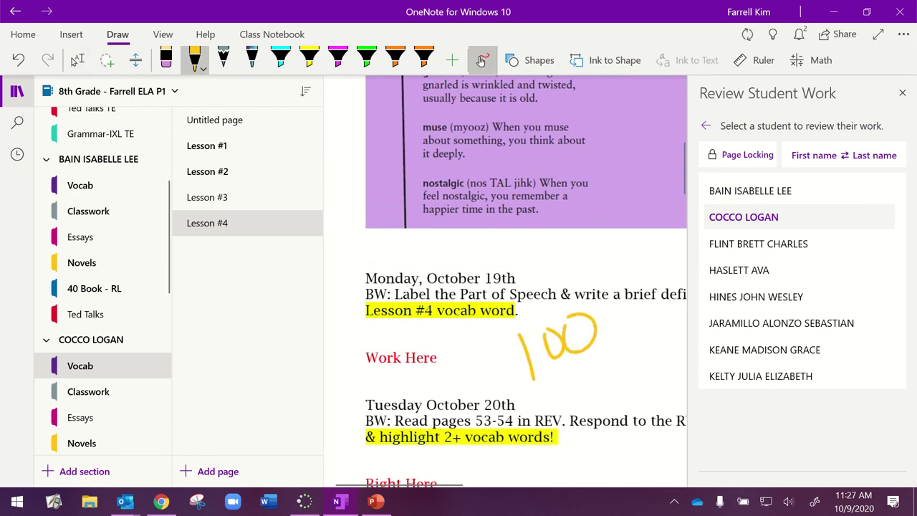
click(818, 248)
Open the third student's ungraded Lesson #4 page, hide navigation, and scroll through it.
click(76, 60)
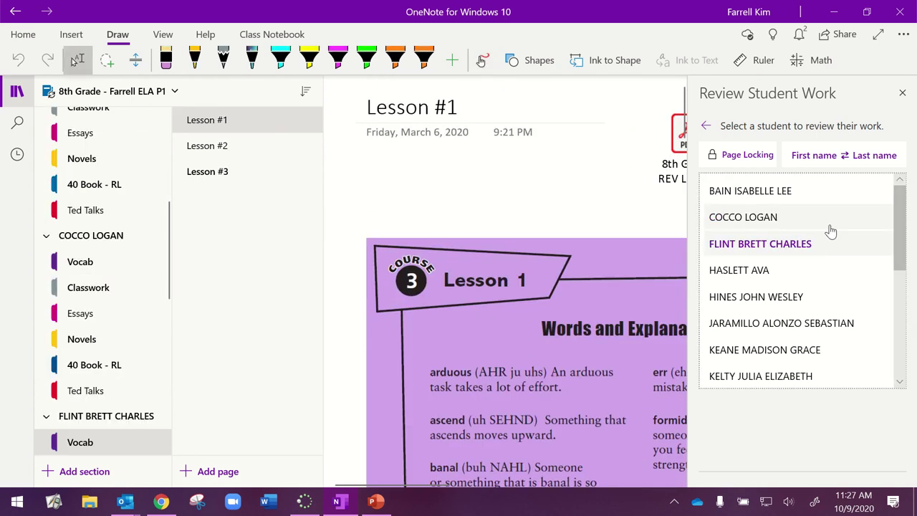
click(829, 226)
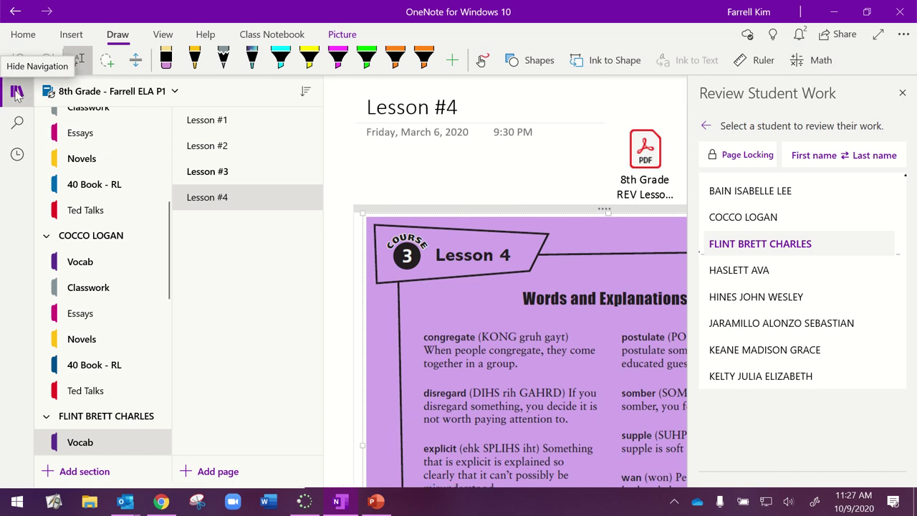
click(16, 93)
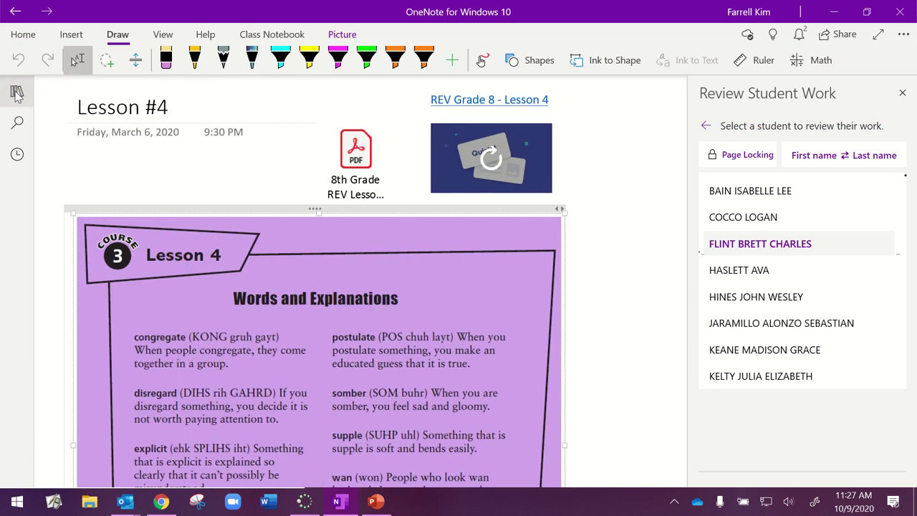
scroll(536, 192, down, 2)
scroll(536, 192, down, 10)
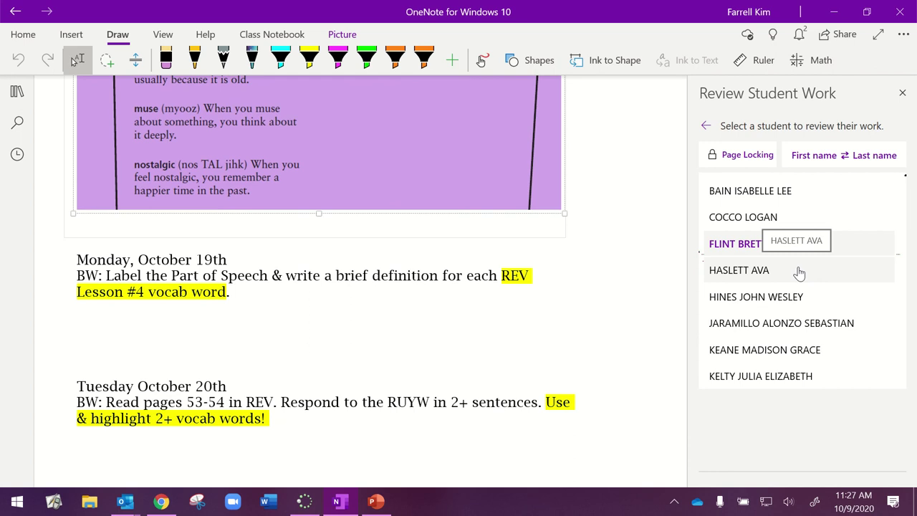
scroll(507, 184, down, 5)
scroll(501, 165, down, 3)
Go back via the second student's page to the first student's graded Lesson #4.
click(717, 221)
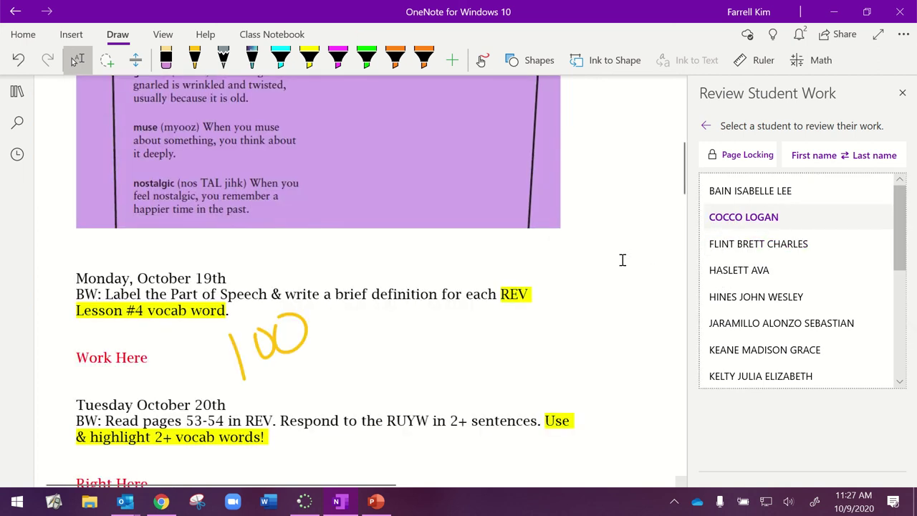
scroll(620, 258, up, 5)
scroll(620, 258, up, 2)
click(807, 203)
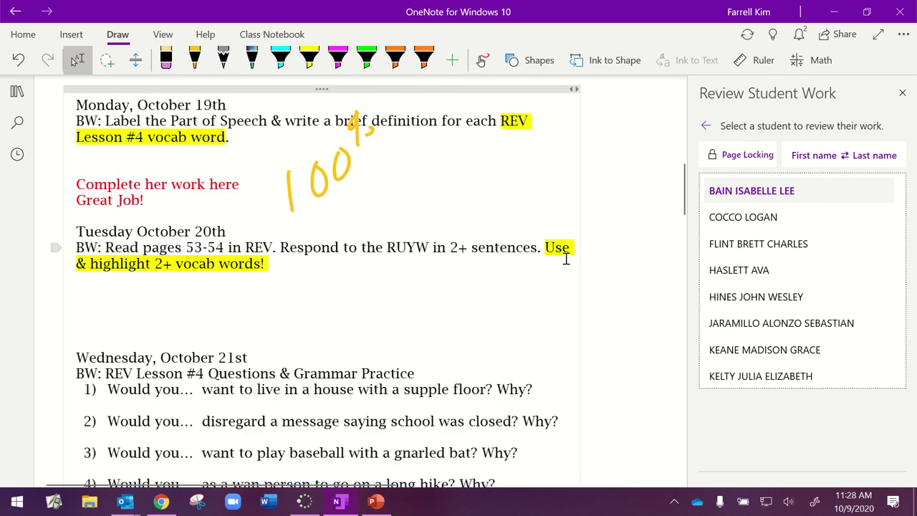
scroll(576, 254, up, 1)
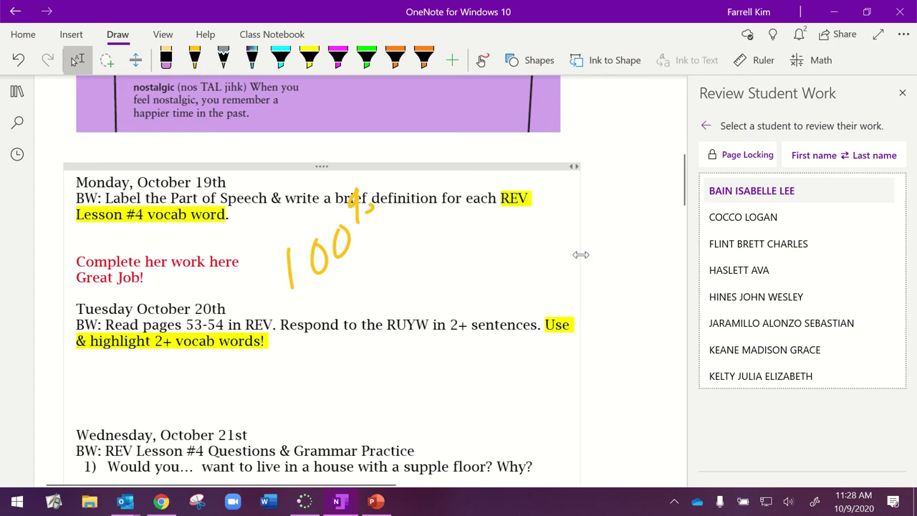
In Page Locking, try Select All, then check only the first student and apply the lock.
click(746, 156)
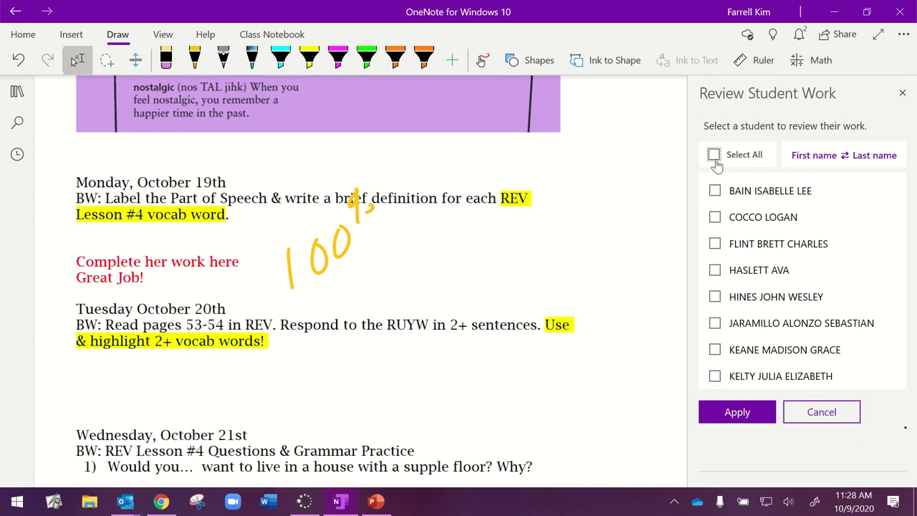
click(715, 156)
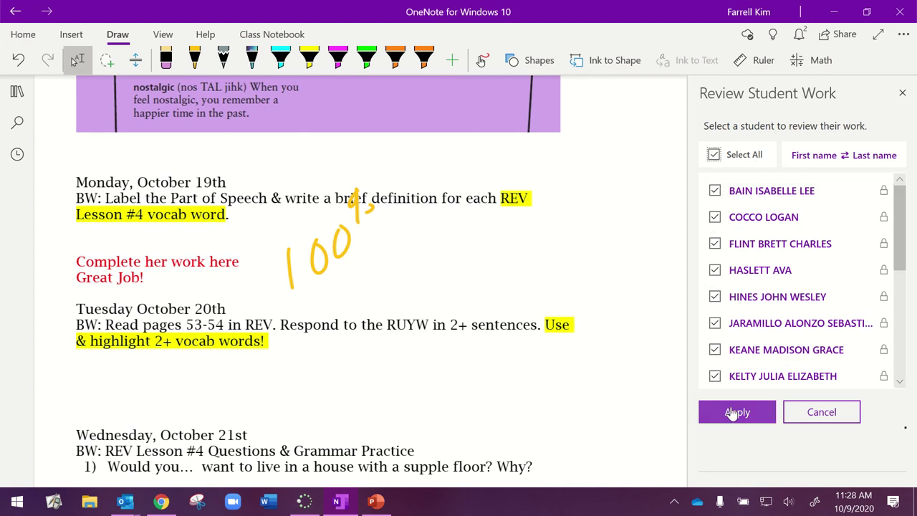
click(715, 270)
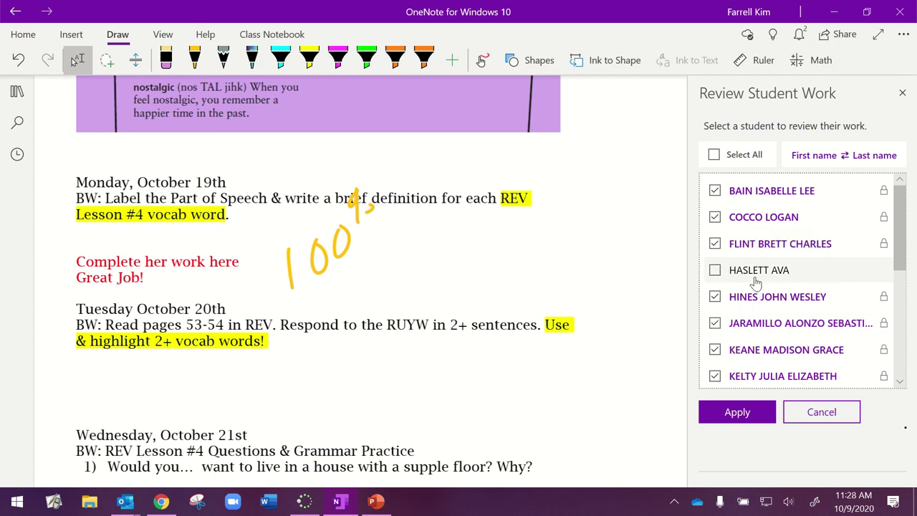
click(715, 156)
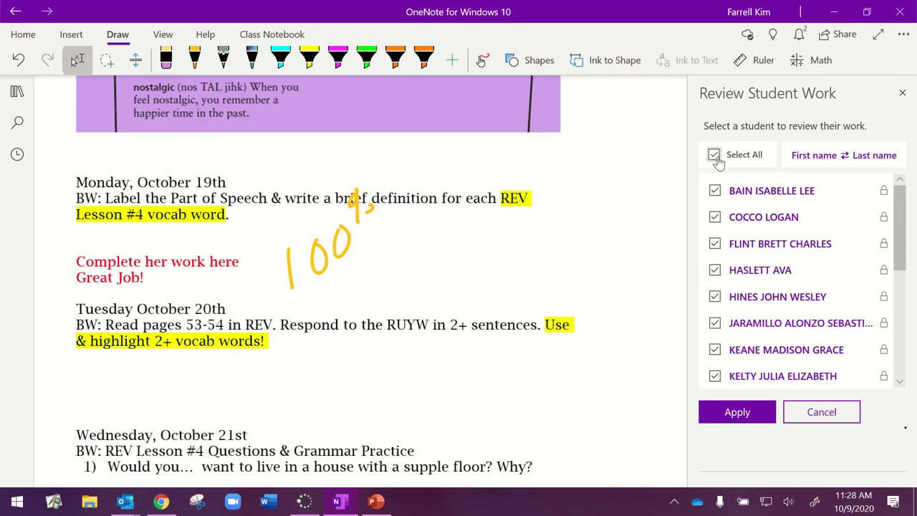
click(715, 155)
click(714, 190)
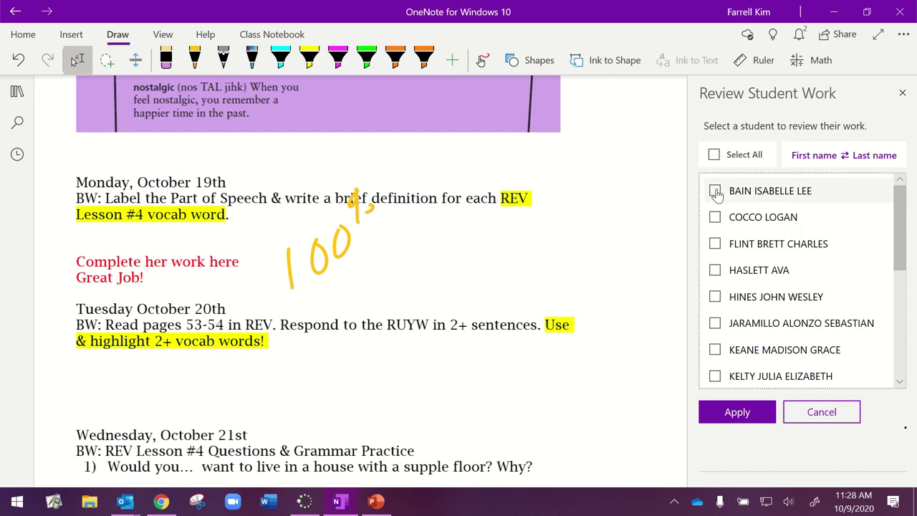
click(760, 416)
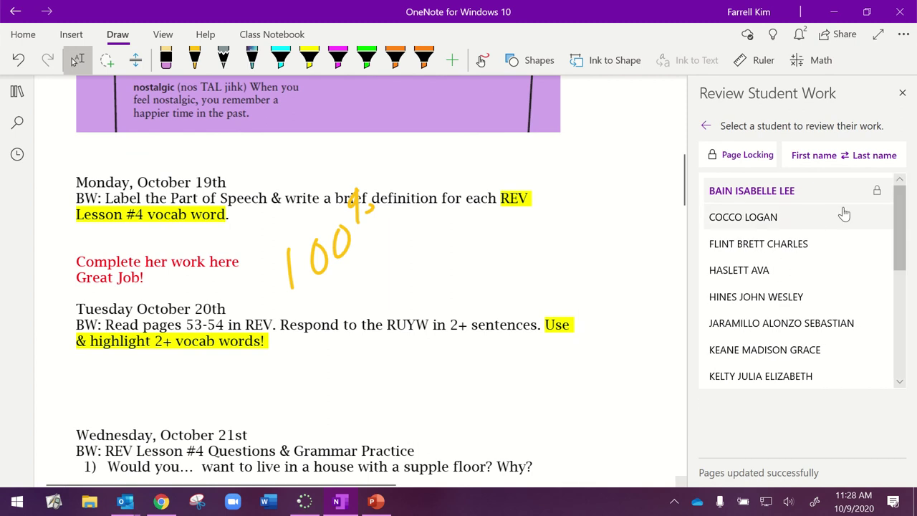
Apply Page Locking with no students checked so the first student's Lesson #4 copy is unlocked.
click(878, 194)
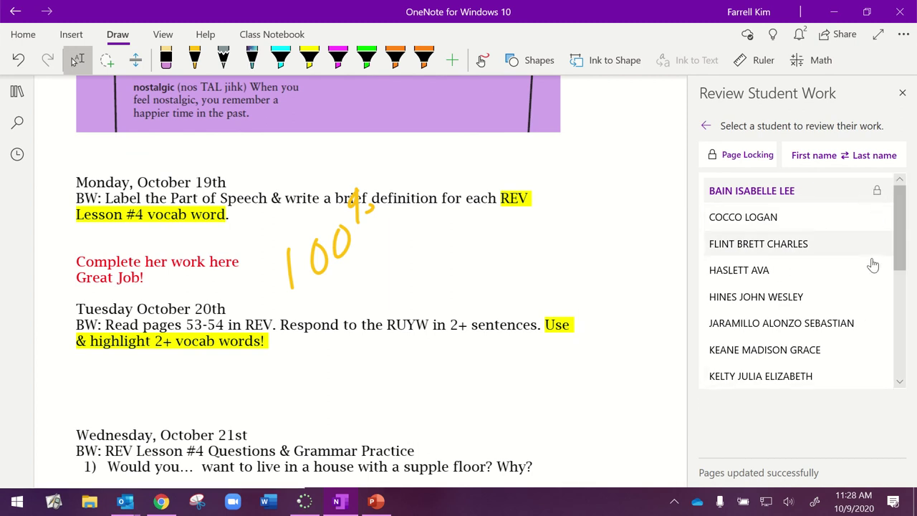
click(745, 156)
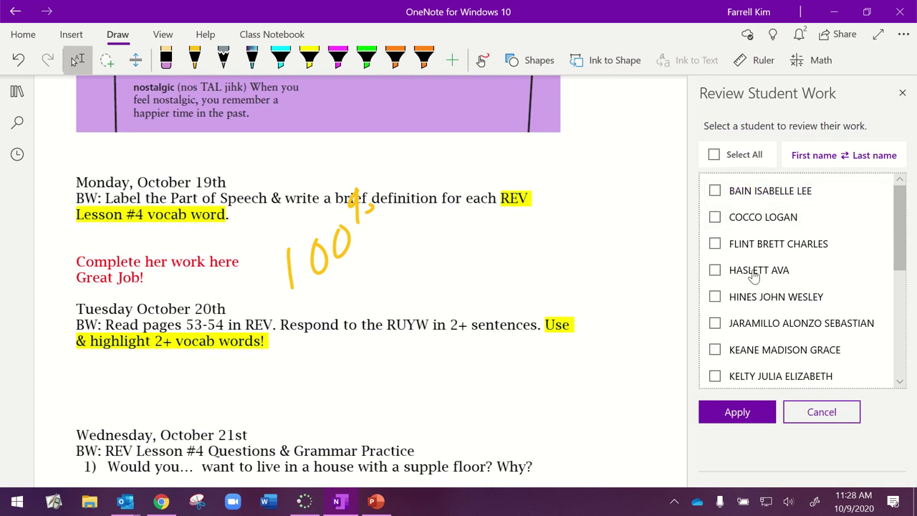
click(763, 411)
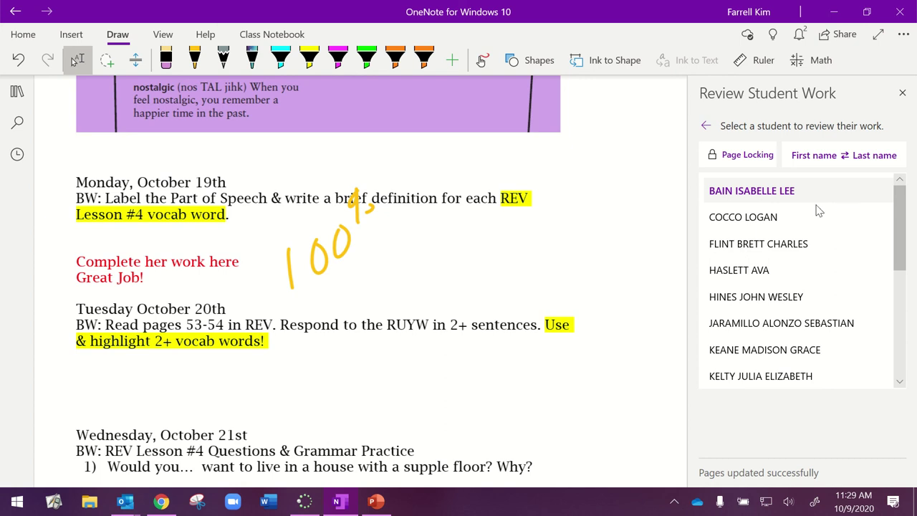
Show the section and page navigation panes again, checking View before returning to the Draw tools.
click(18, 92)
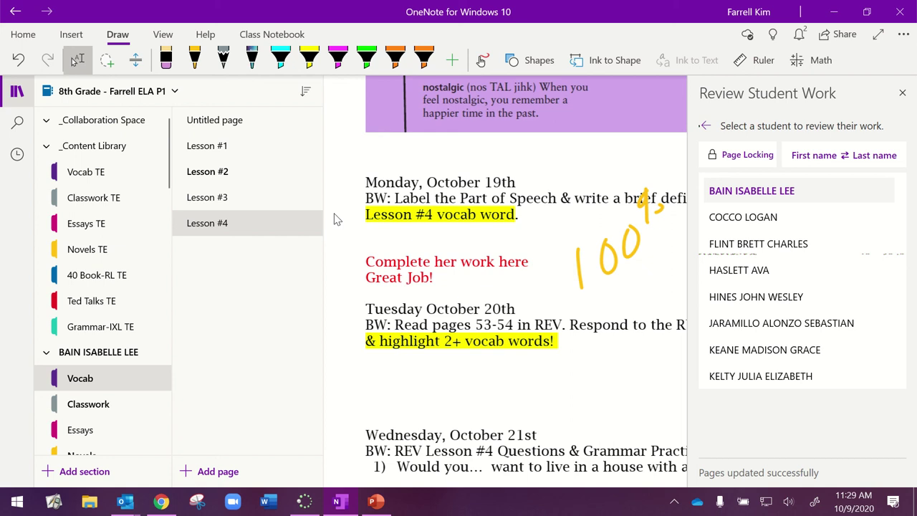
click(171, 40)
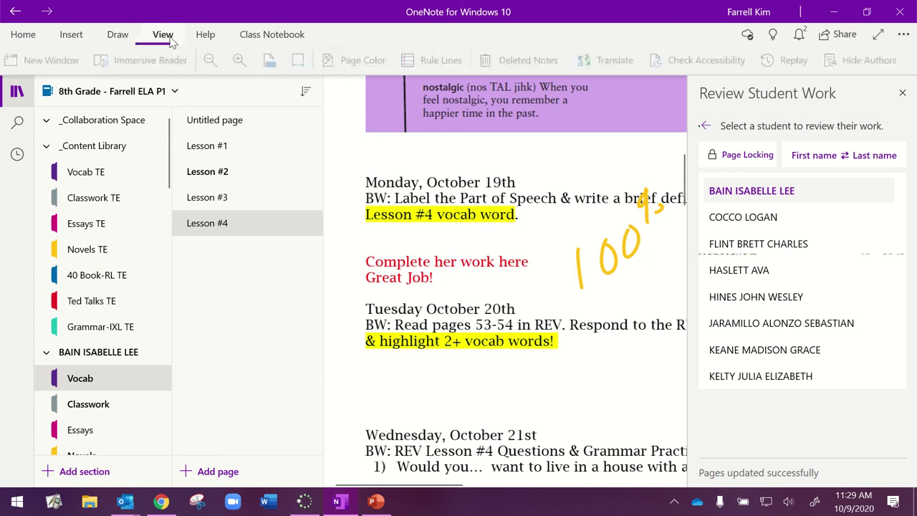
click(132, 36)
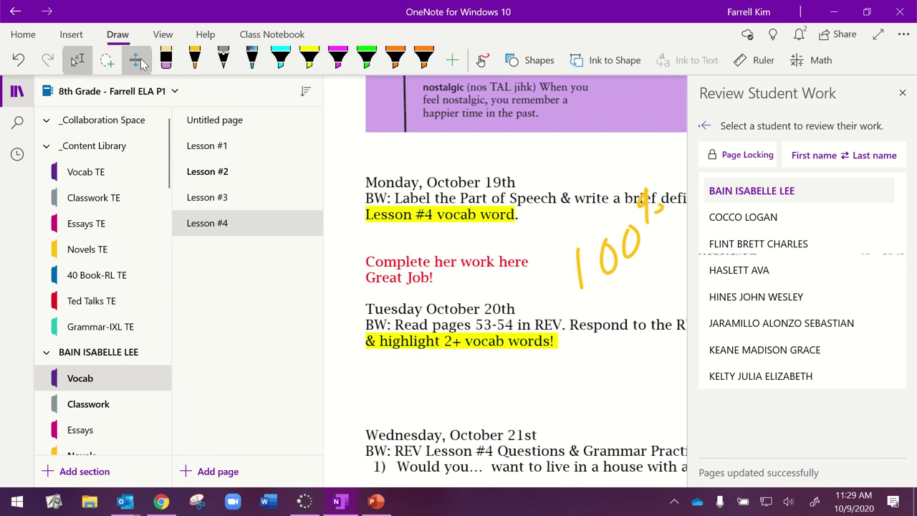